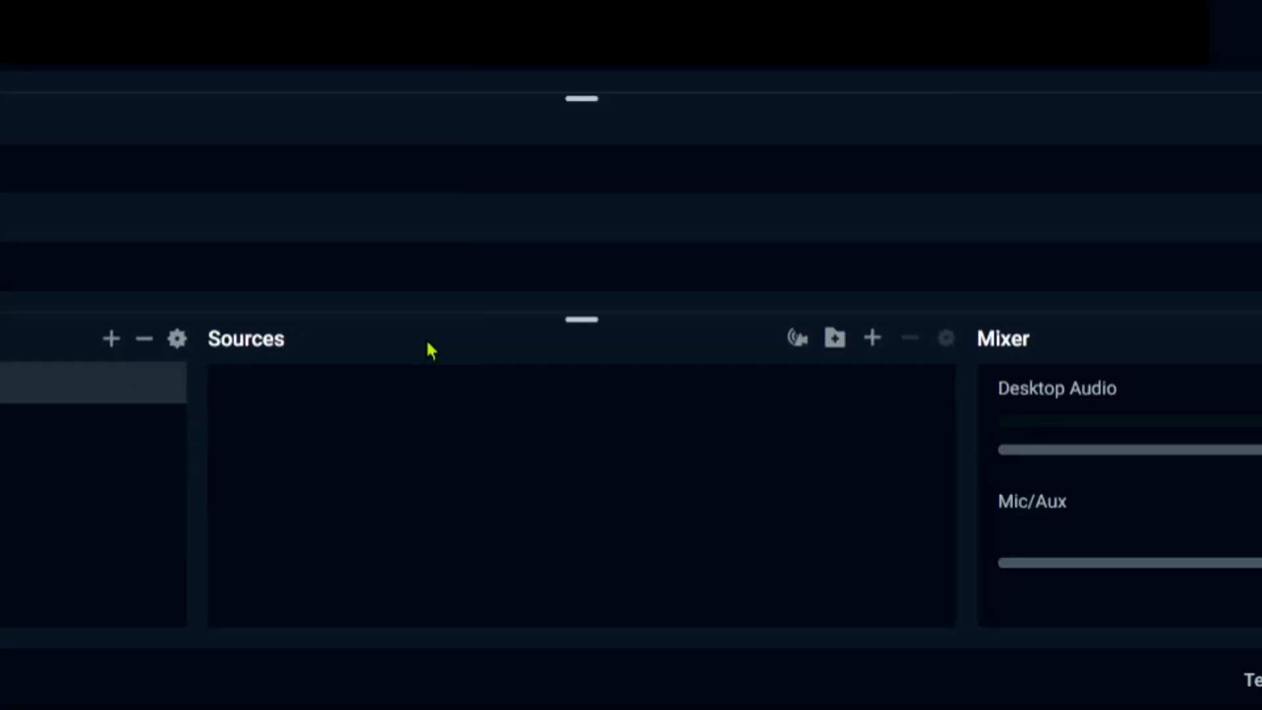
Add a Video Capture Device source named WEBCAM LOGITECH to the scene.
left_click(873, 345)
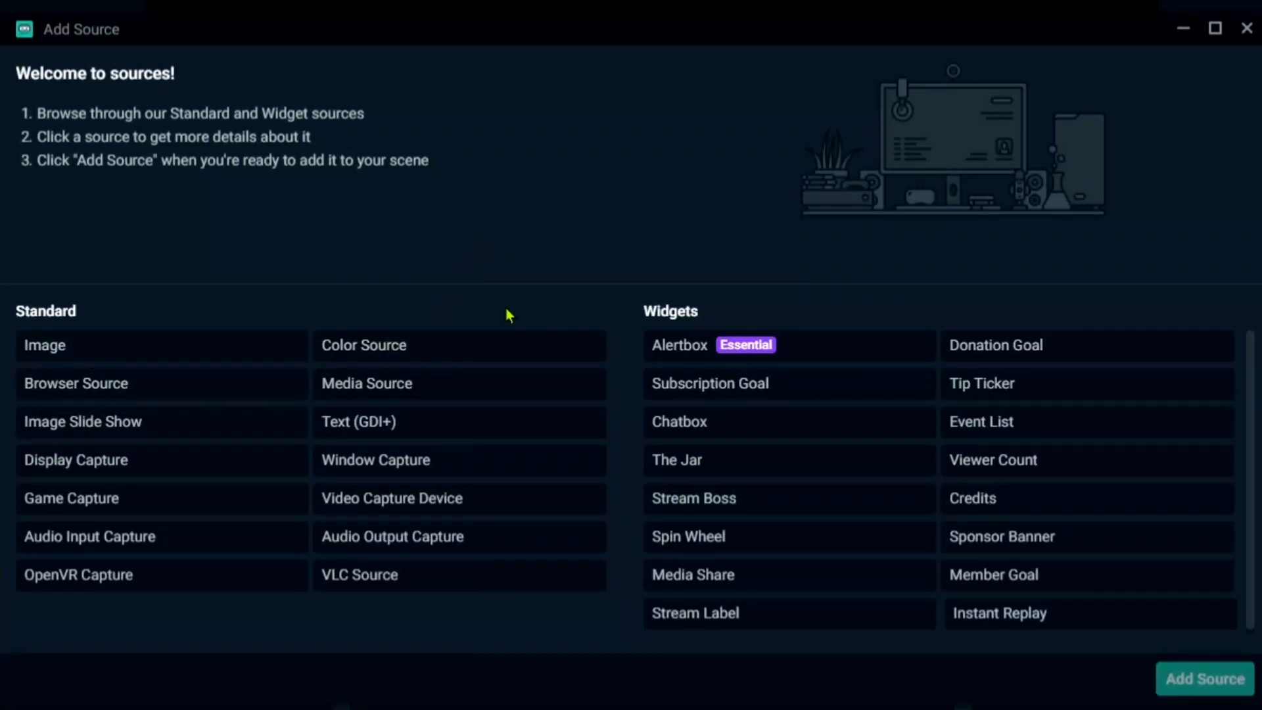
left_click(384, 508)
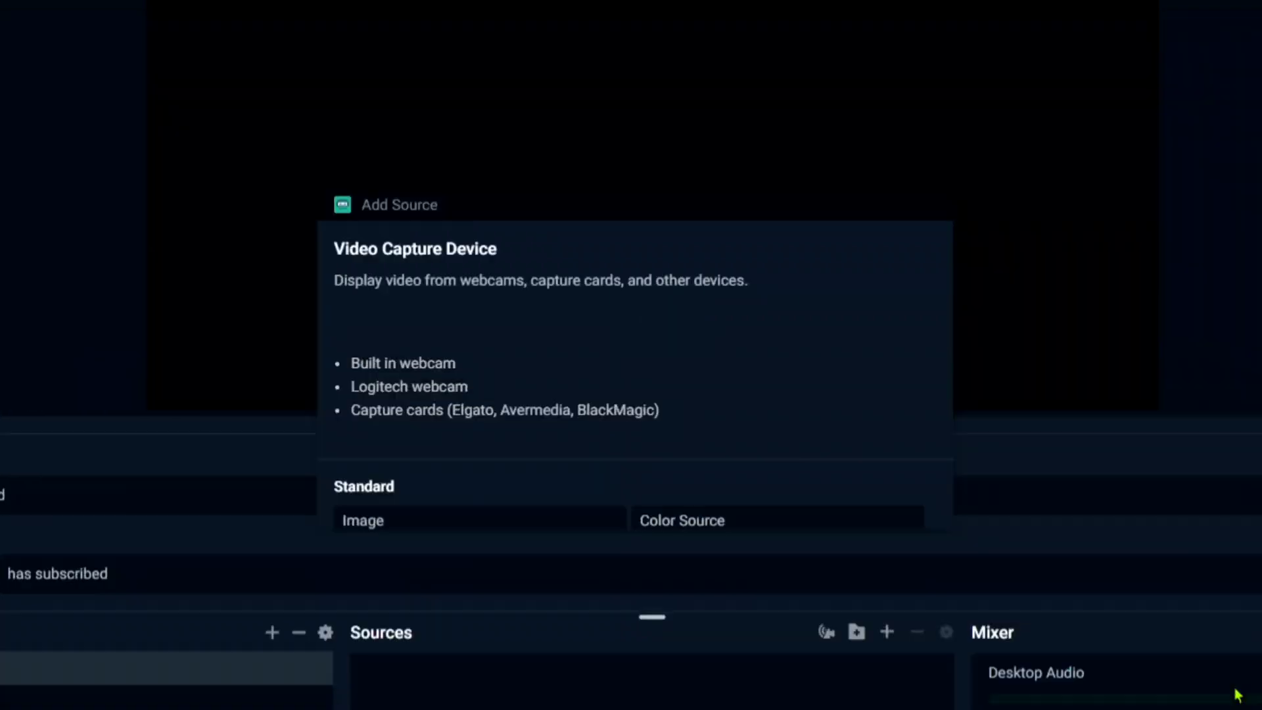
left_click(1235, 688)
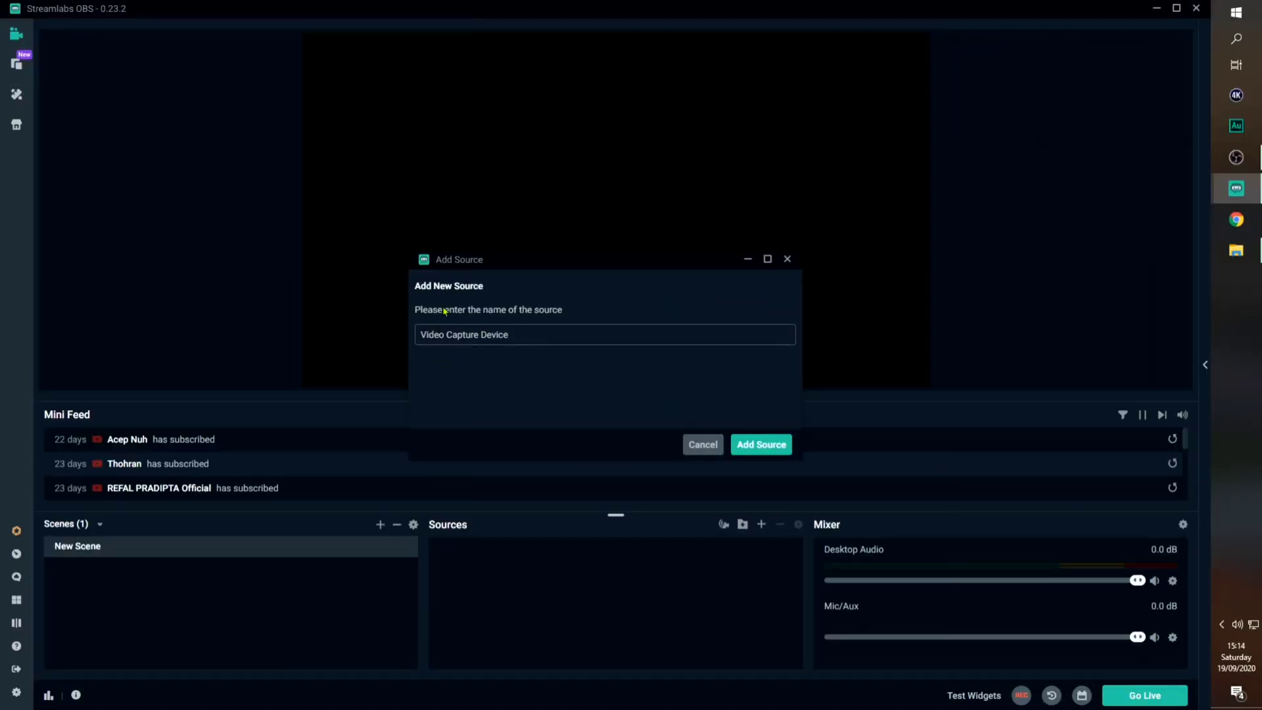
left_click_drag(549, 339, 371, 310)
type("WEBCAM LOGITTE")
key("BackSpace")
type("EC")
key("BackSpace")
key("BackSpace")
key("BackSpace")
type("ECH")
left_click(761, 445)
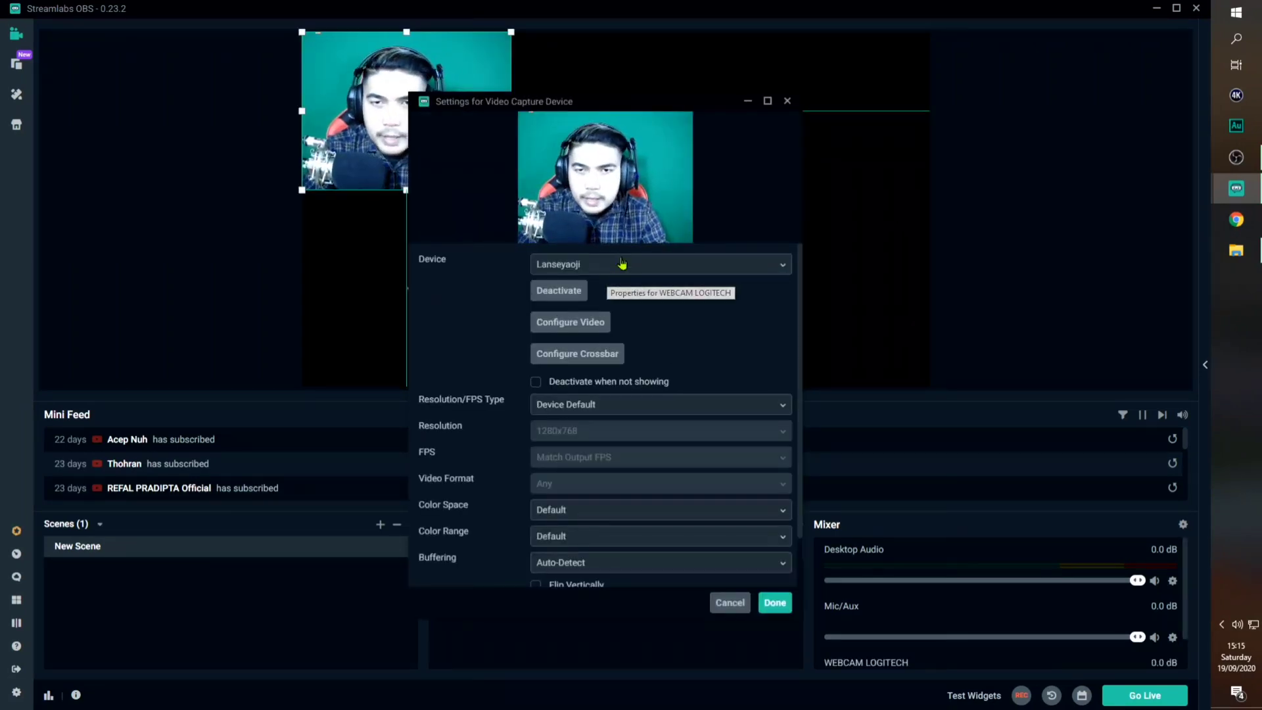
Set the capture device to c922 Pro Stream Webcam and accept the source settings.
left_click(595, 271)
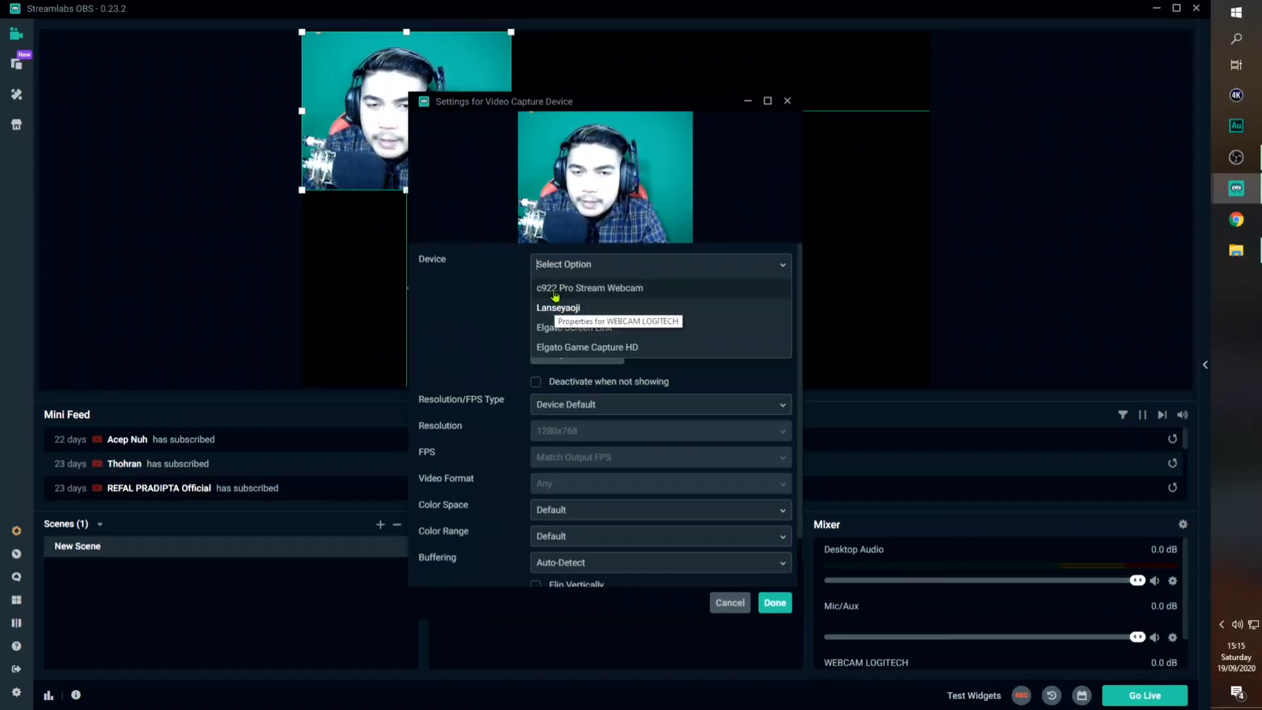
left_click(627, 291)
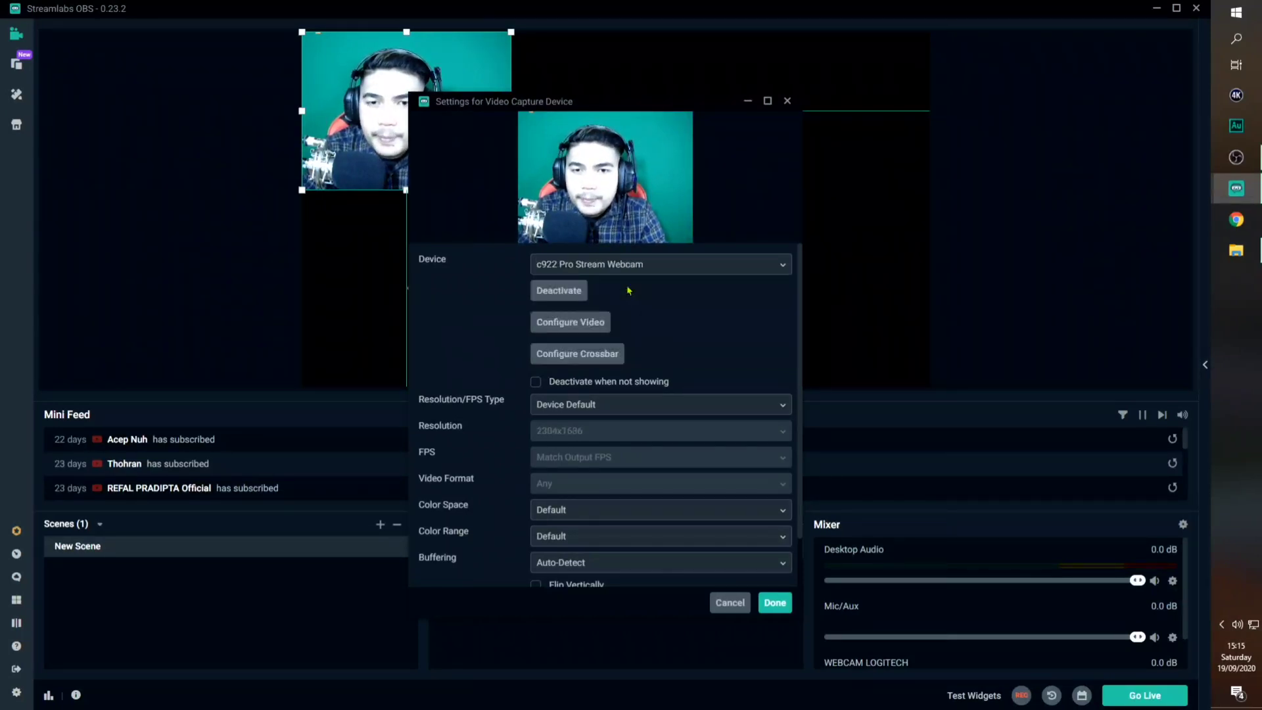
left_click(774, 603)
Move the webcam image to the canvas's lower-left corner and enlarge it to the full canvas height.
left_click_drag(414, 136, 415, 333)
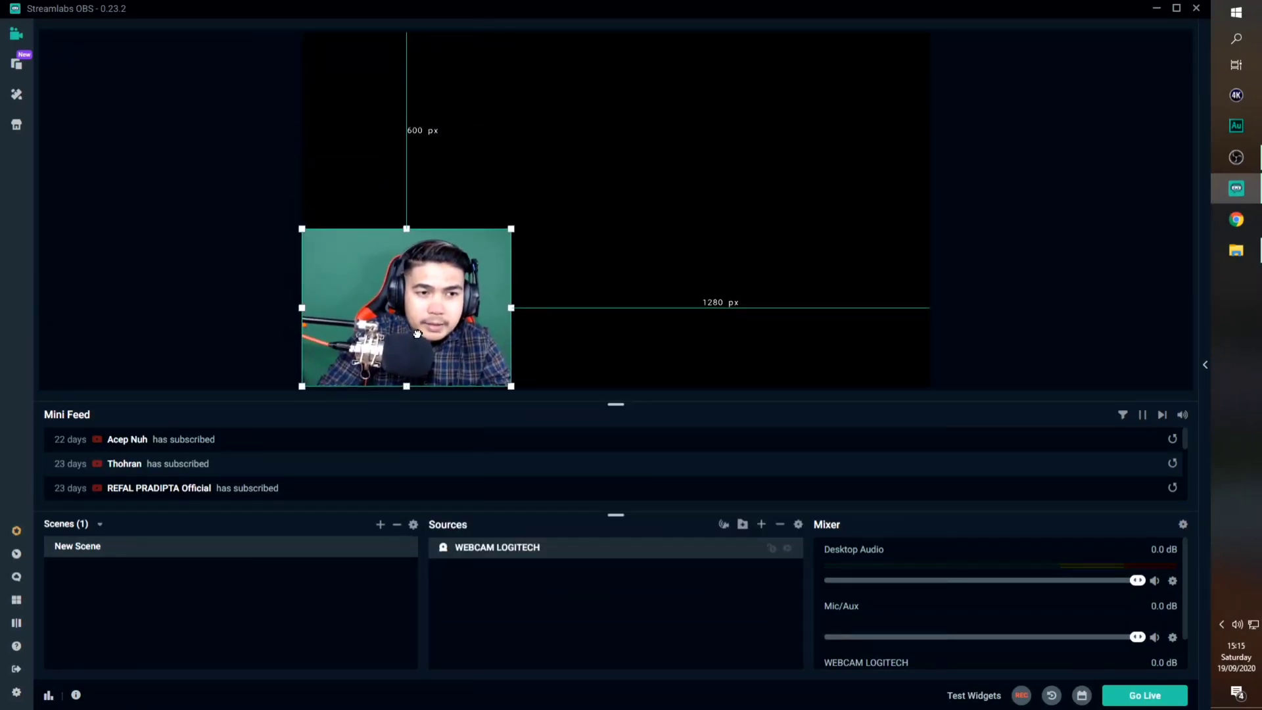
left_click(544, 217)
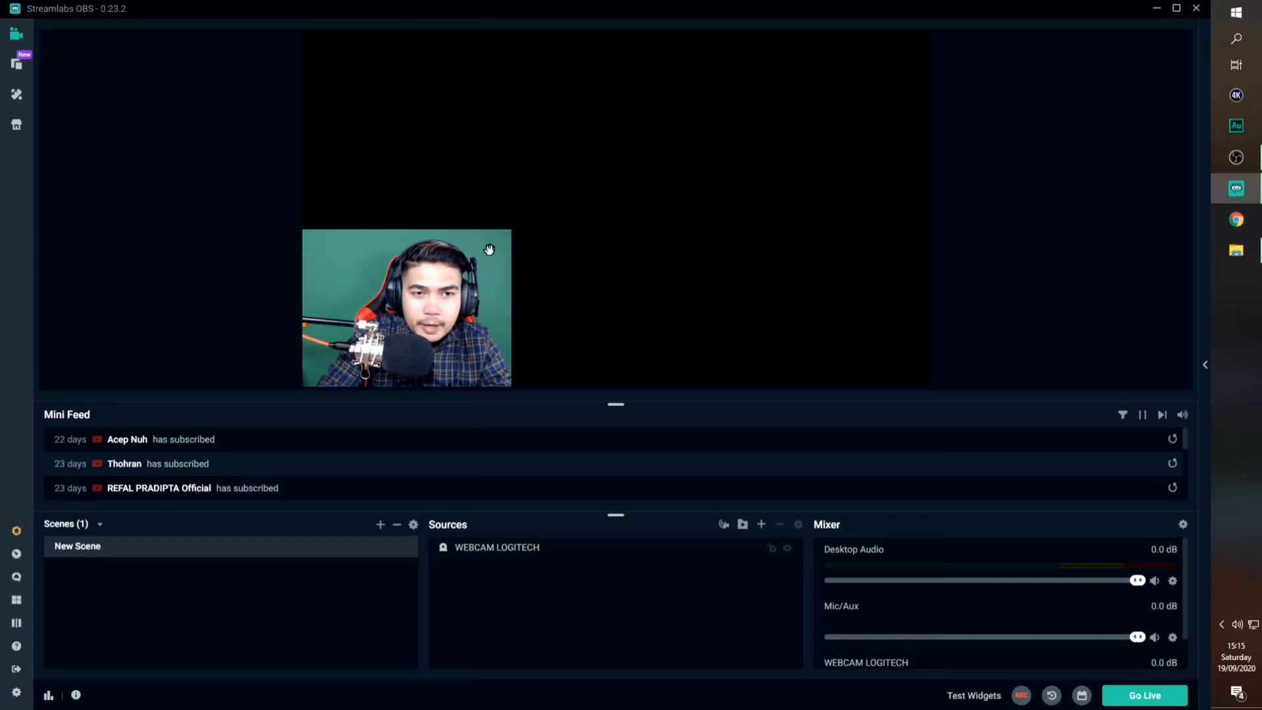
left_click(486, 243)
left_click_drag(510, 230, 777, 33)
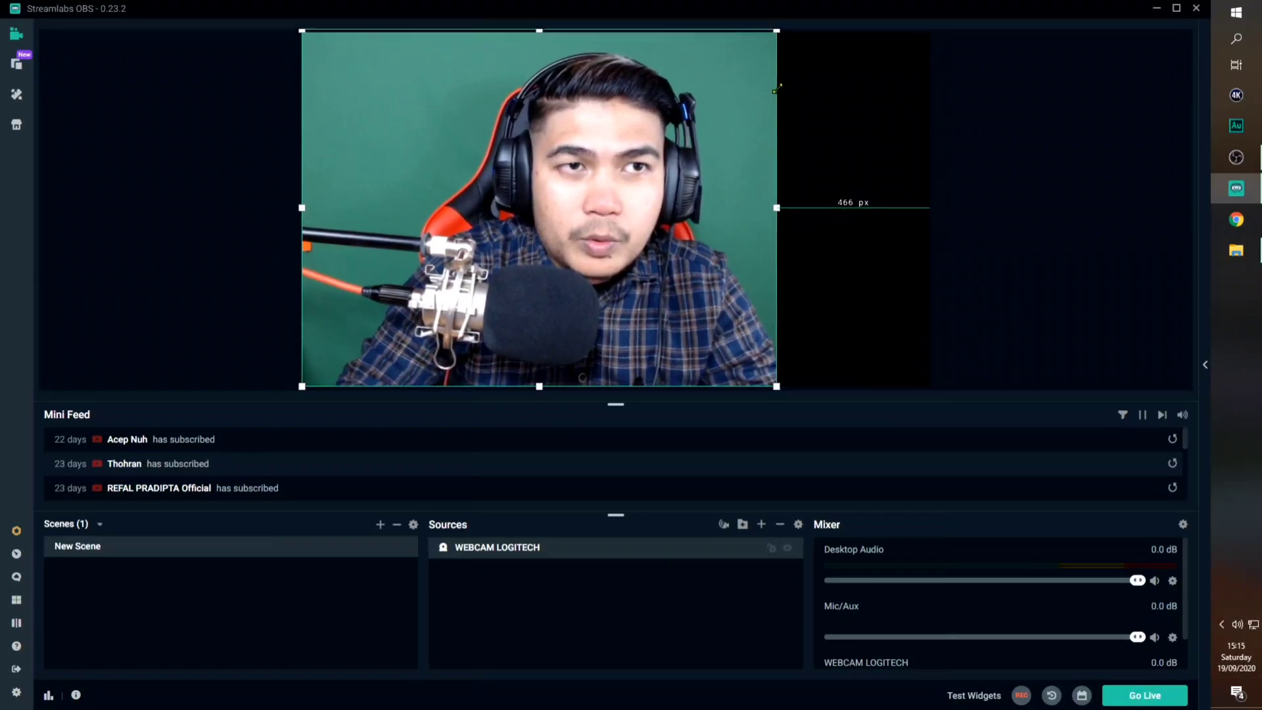
left_click(1083, 129)
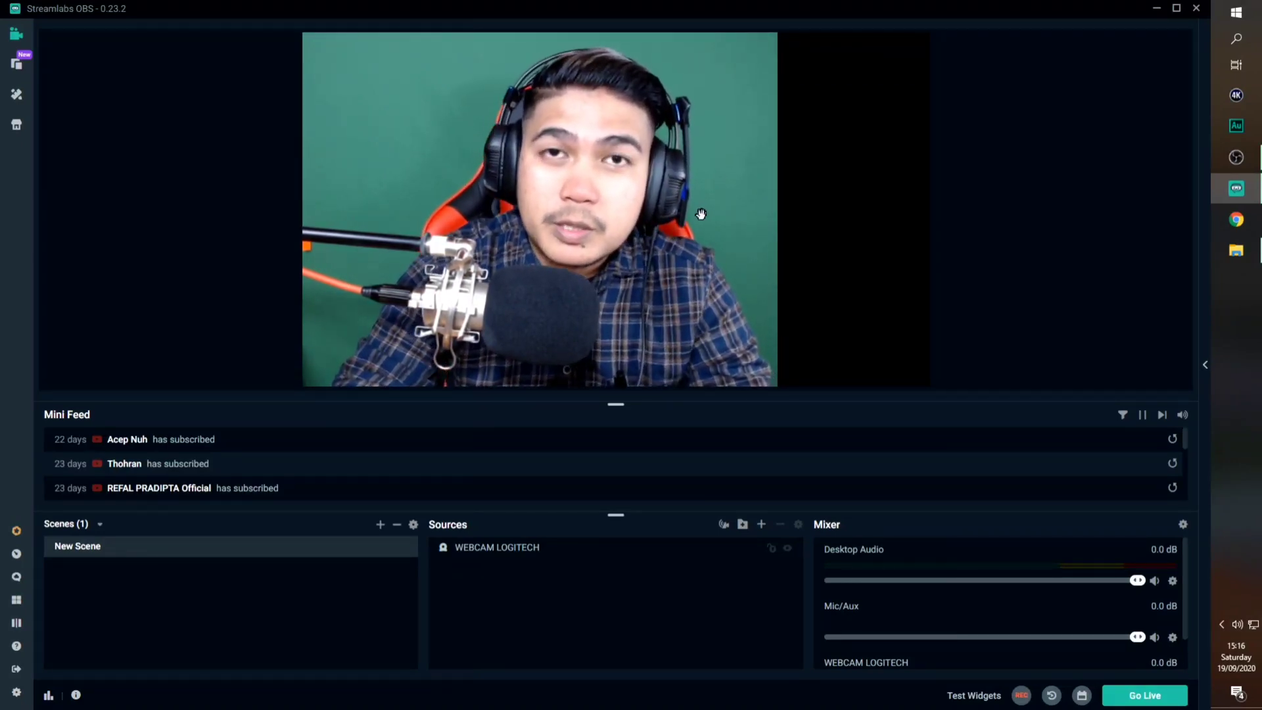
Shrink the webcam image from its upper-right corner to about 343 px below the canvas top and 937 px from its right edge.
left_click(530, 254)
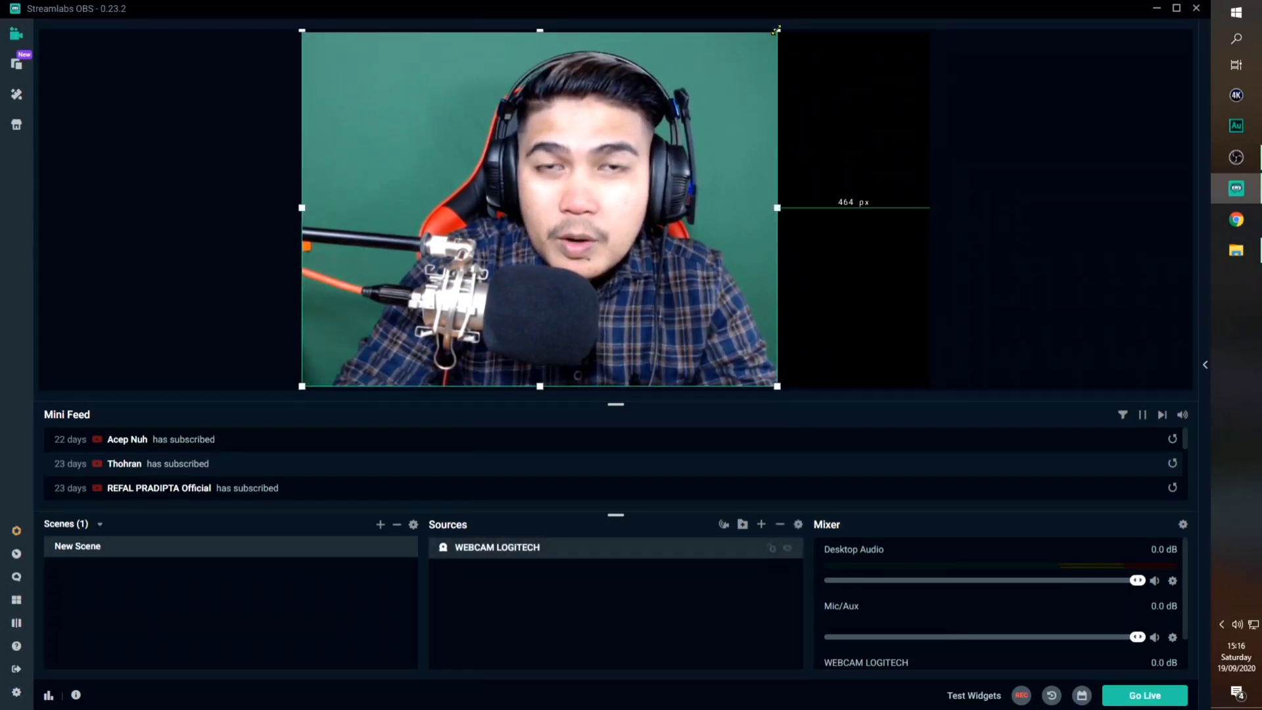
left_click_drag(777, 29, 621, 147)
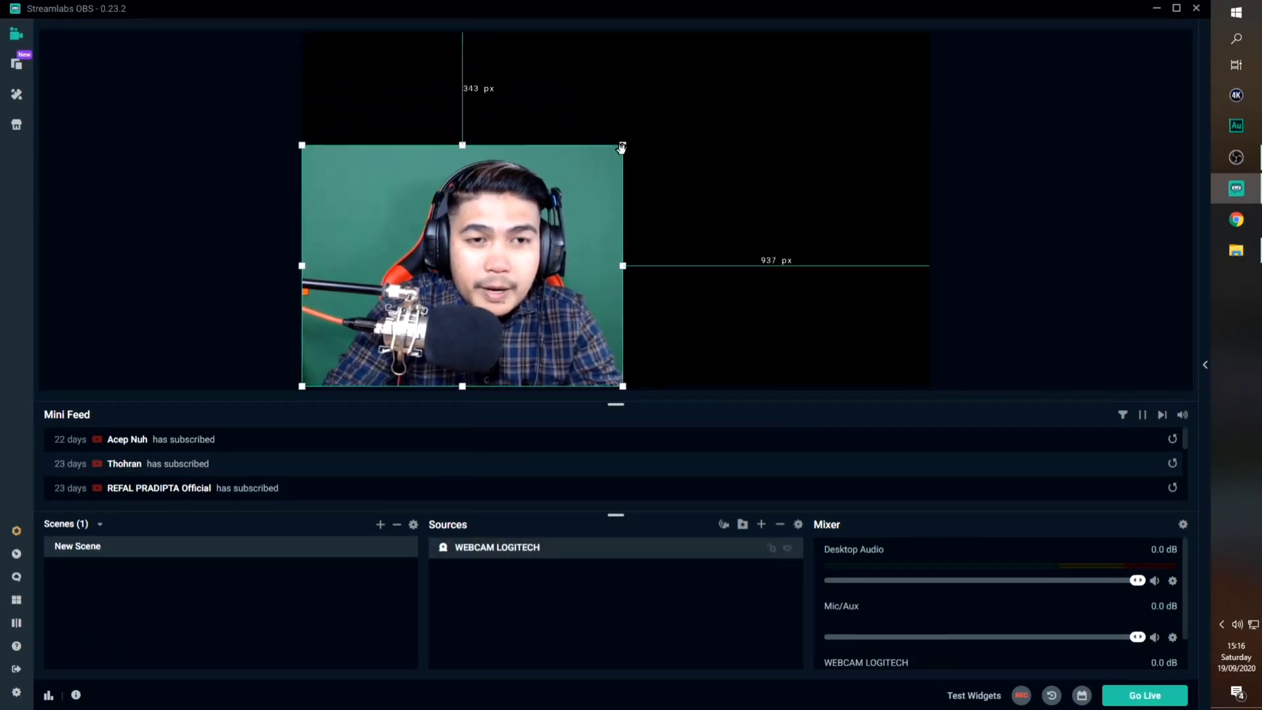
left_click(996, 207)
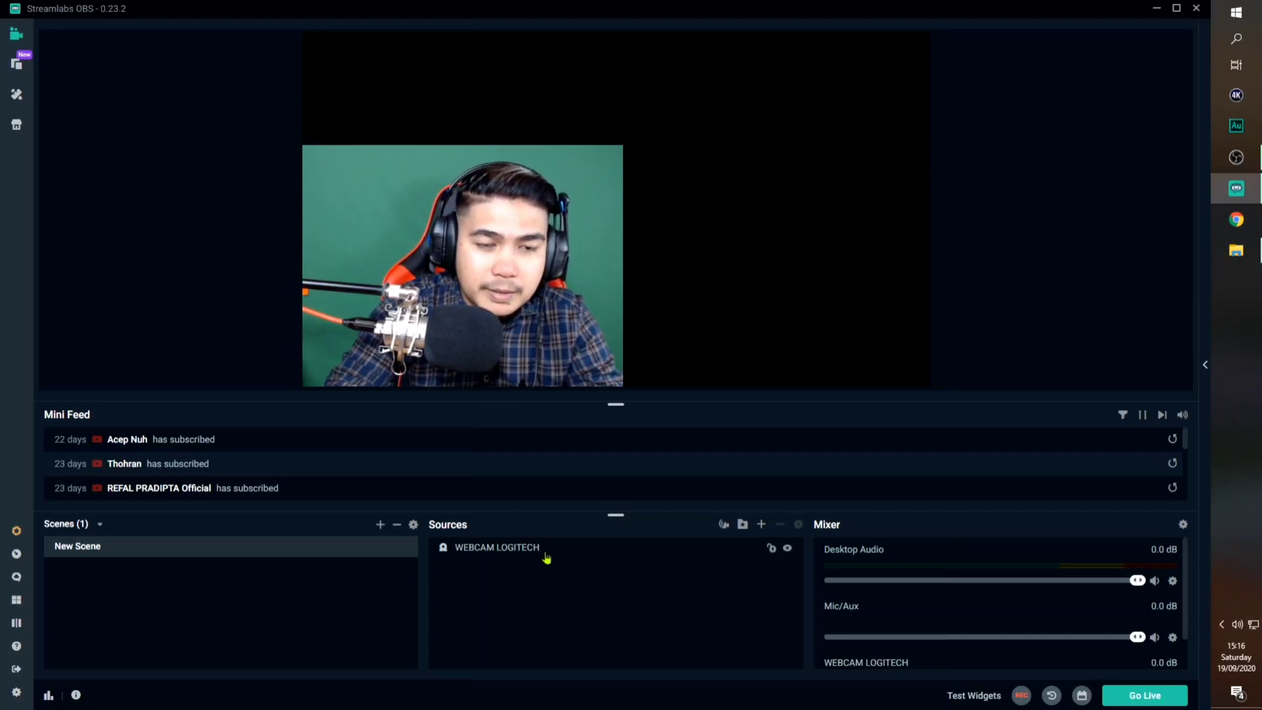
left_click(495, 549)
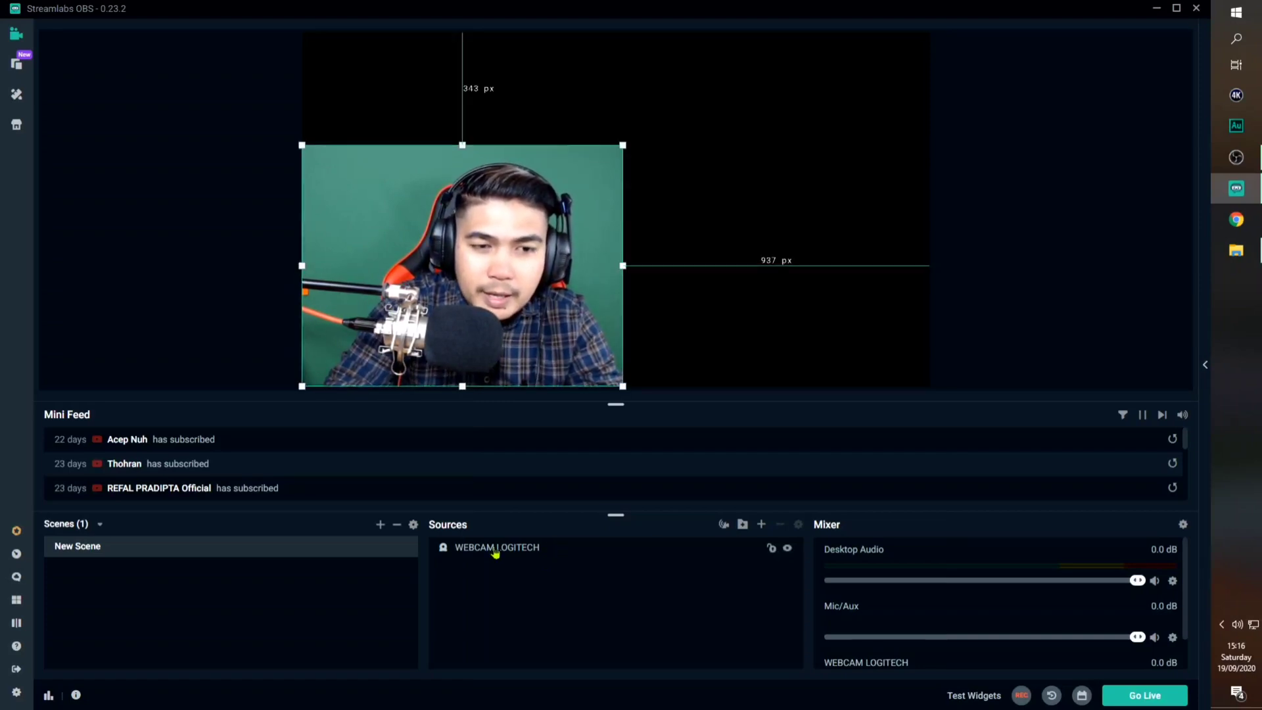
right_click(495, 549)
right_click(424, 272)
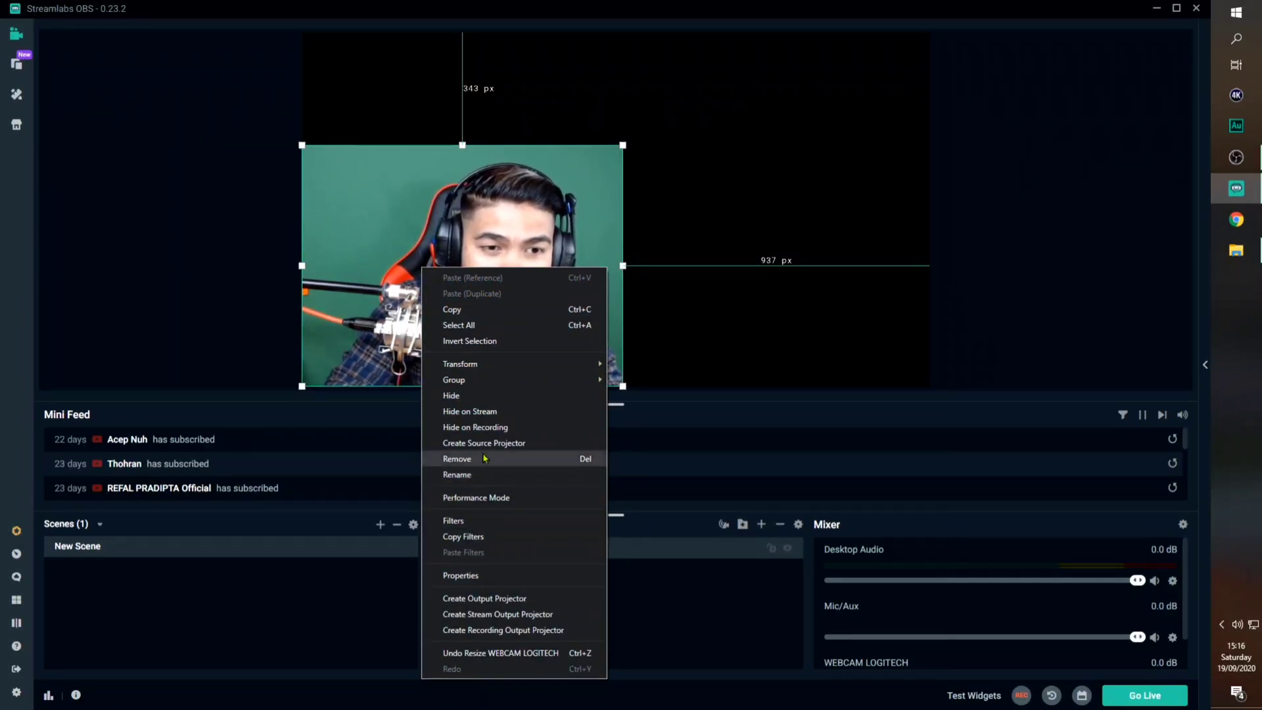
mouse_move(499, 365)
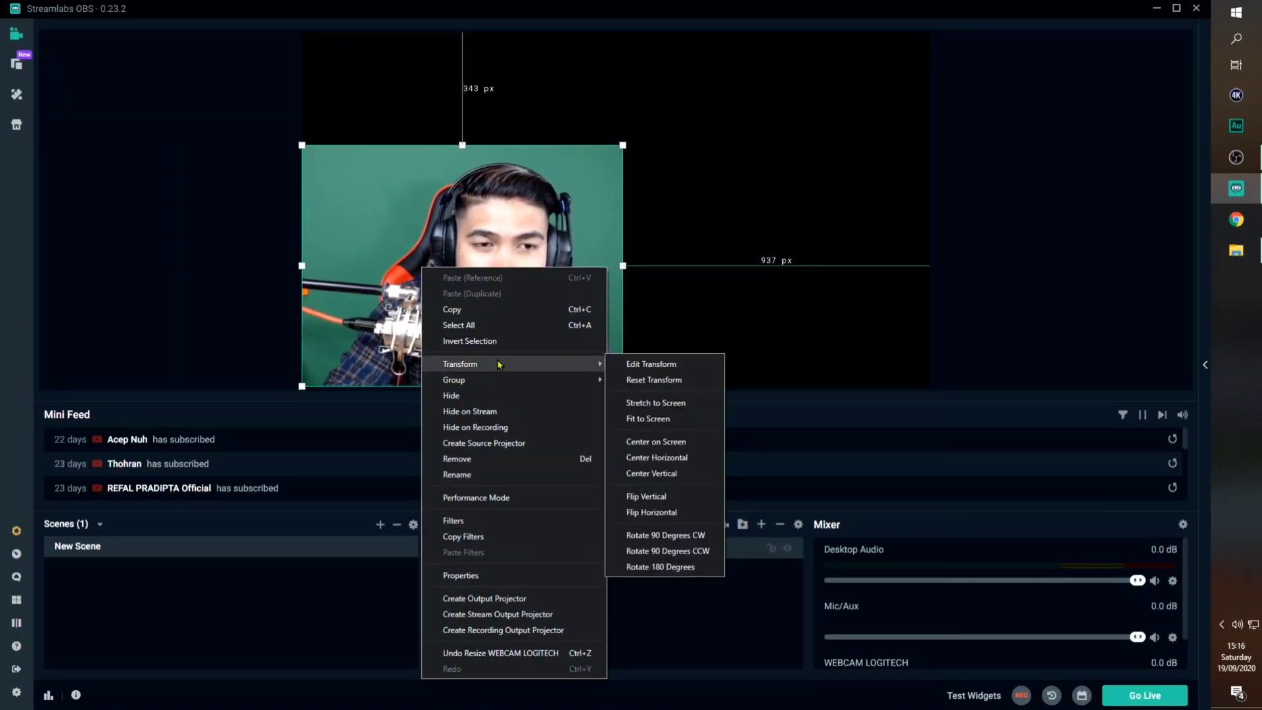
left_click(220, 223)
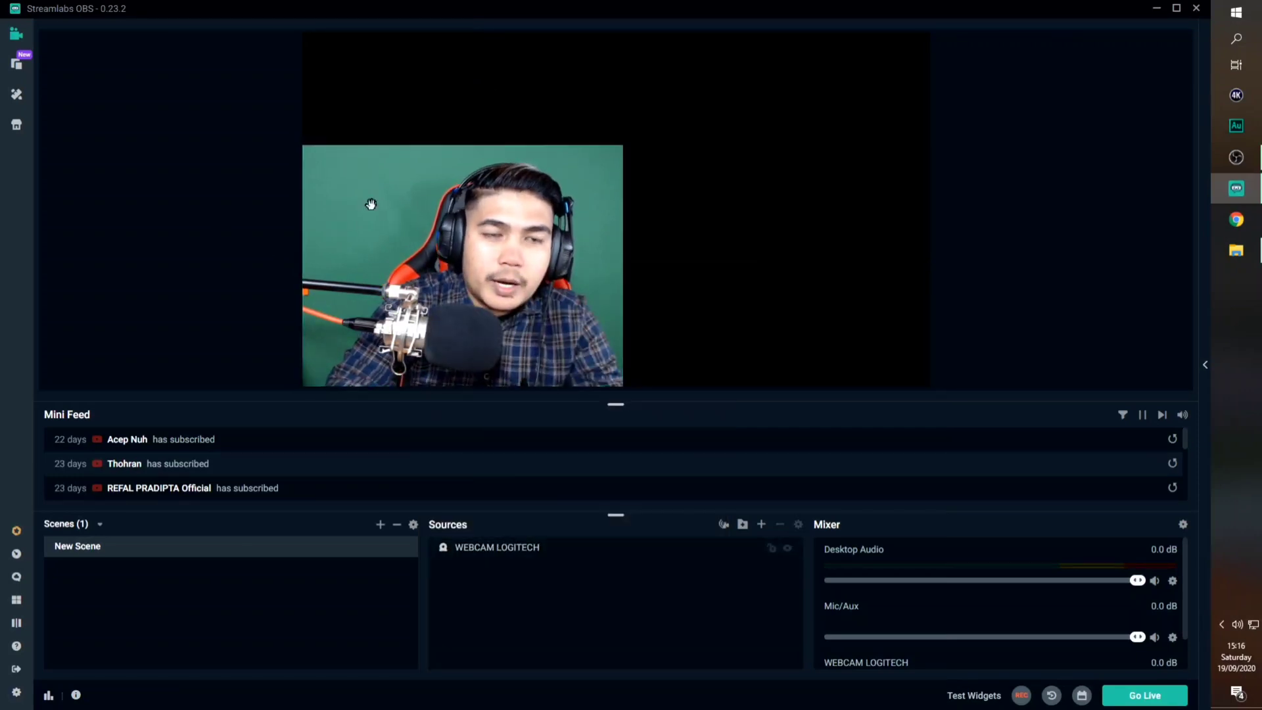
Flip the webcam image horizontally on the canvas.
left_click(433, 193)
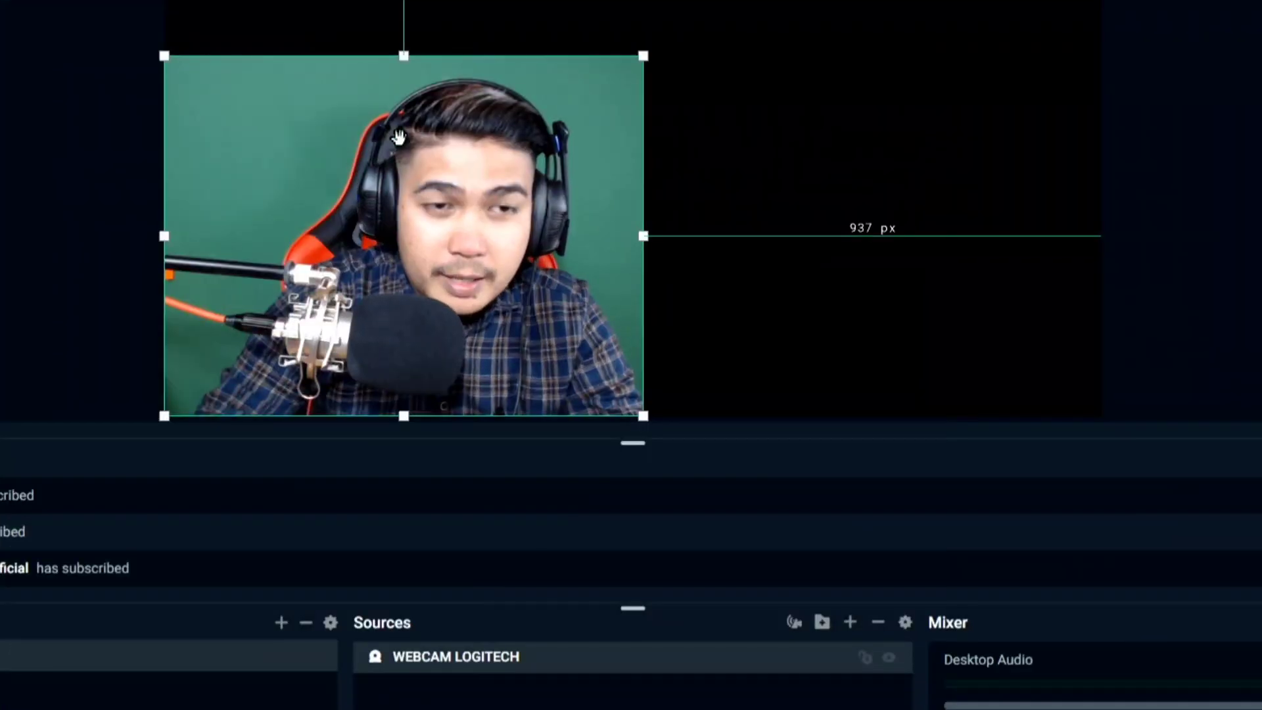
right_click(427, 189)
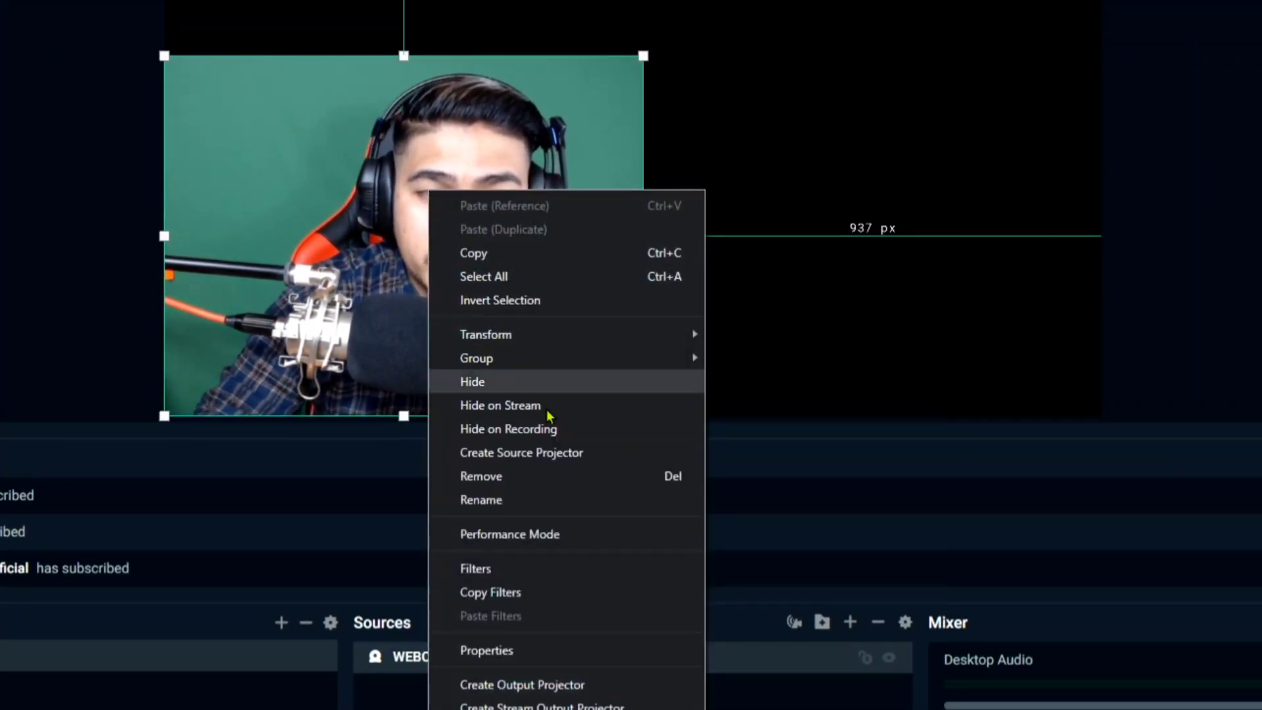
mouse_move(594, 335)
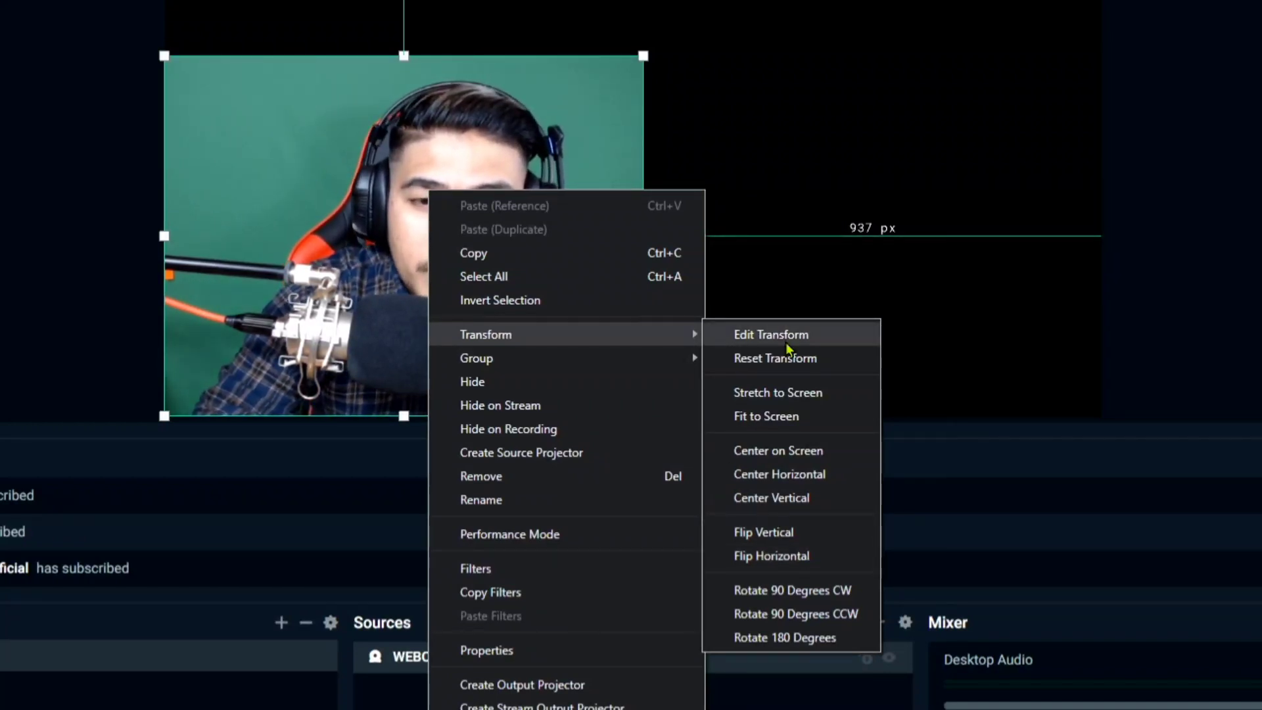
left_click(804, 555)
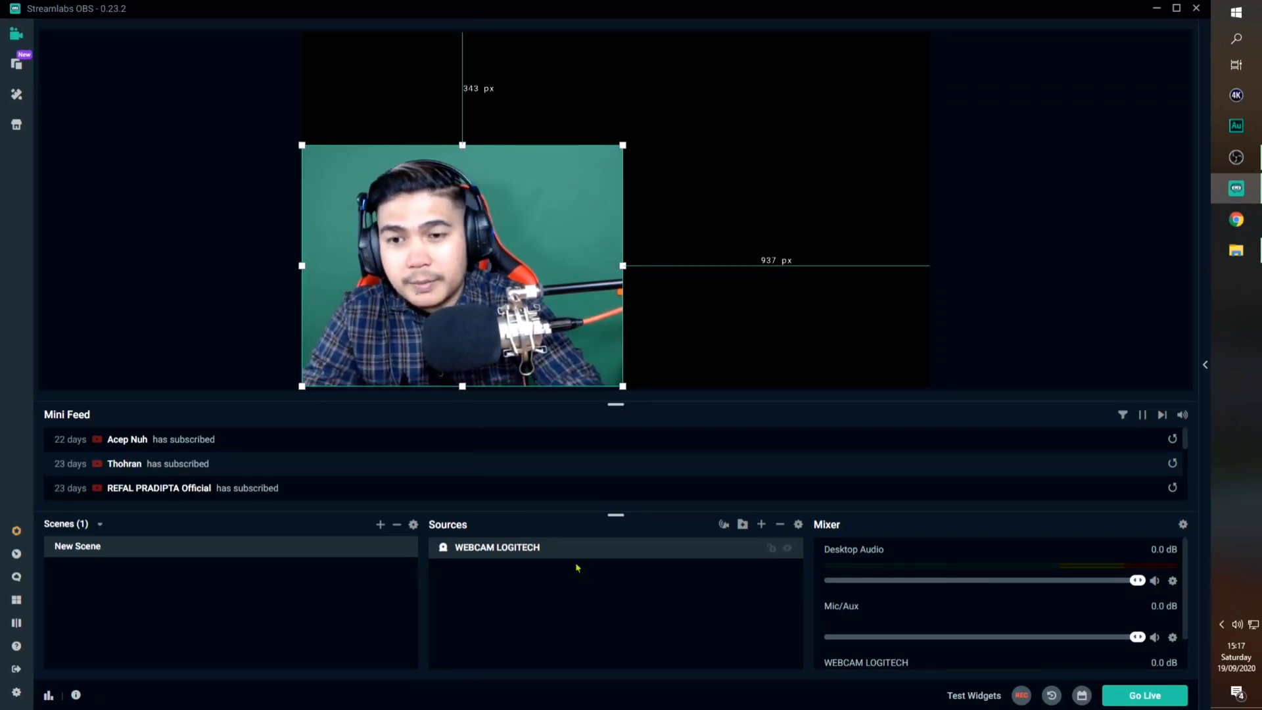
Open the video configuration of the WEBCAM LOGITECH source and place its Properties window beside the source settings.
double_click(536, 550)
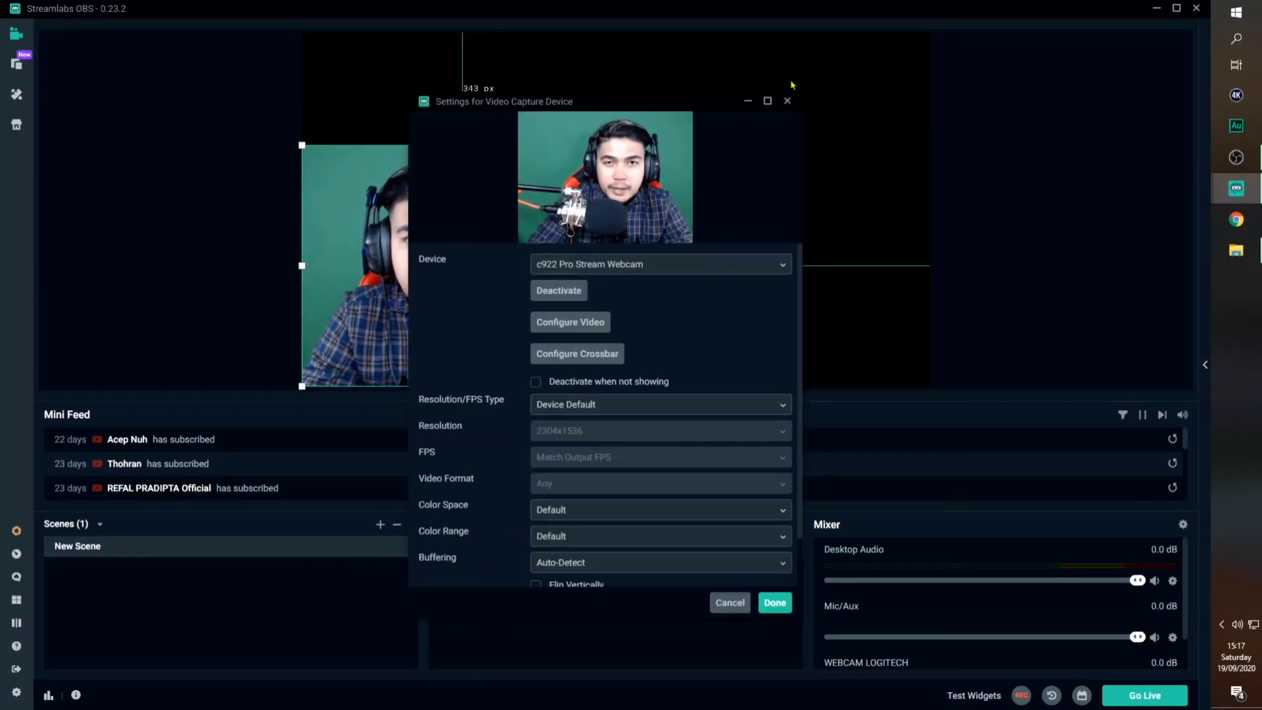
left_click(788, 102)
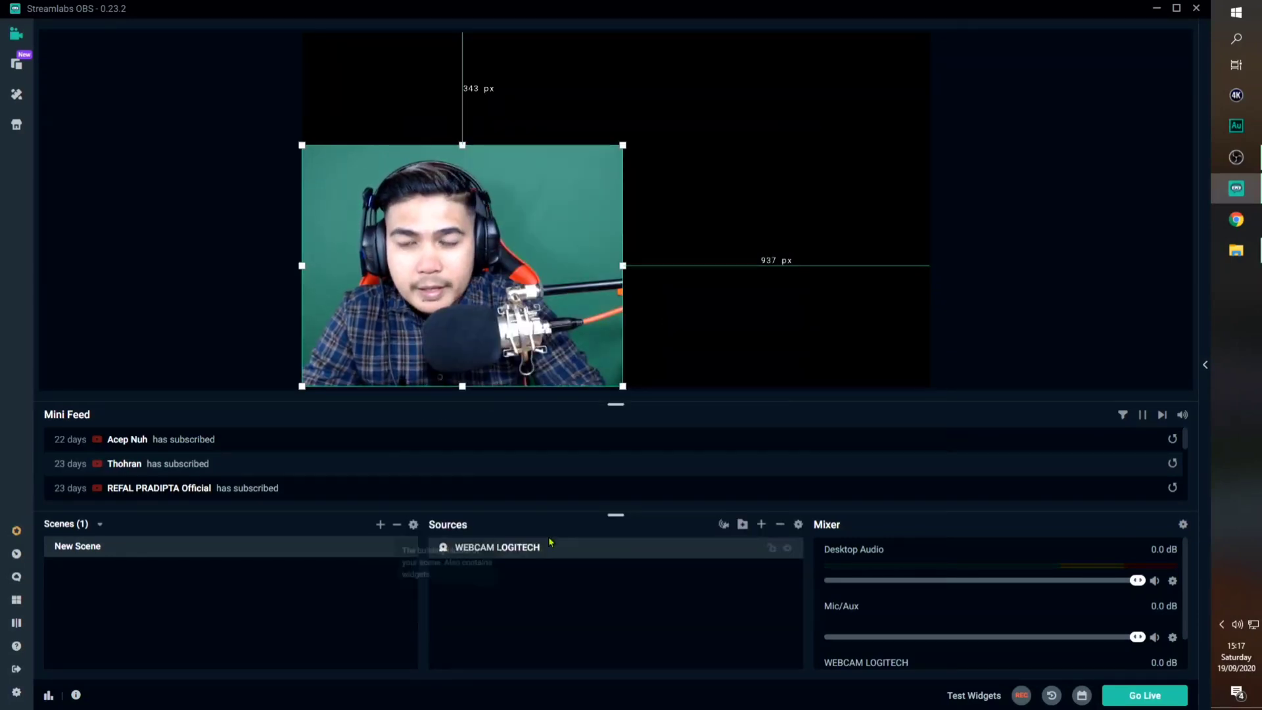
double_click(502, 551)
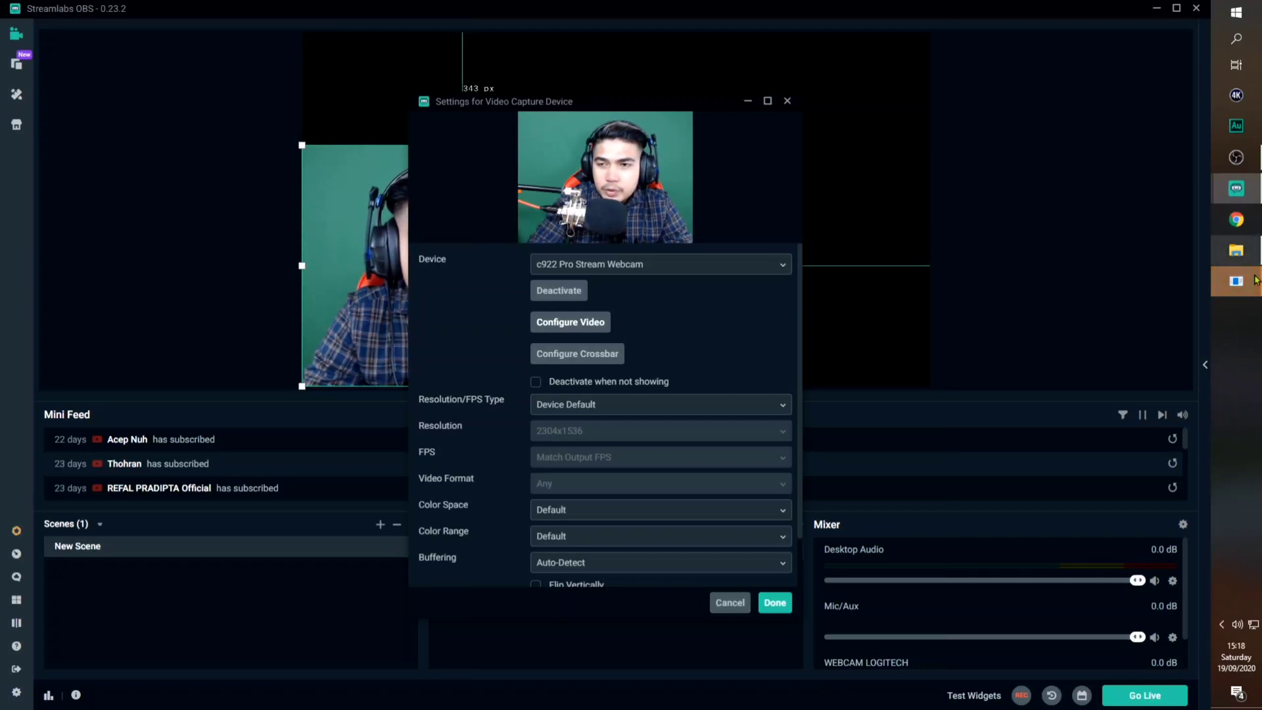
mouse_move(1234, 282)
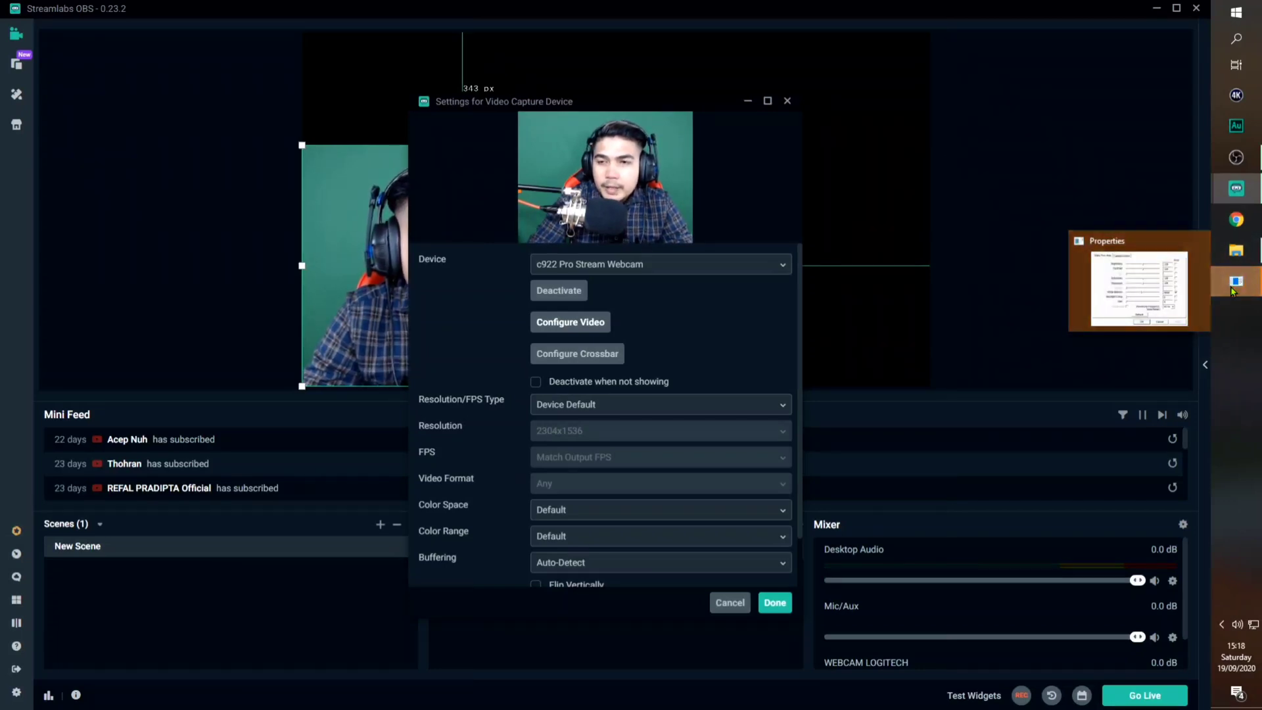
left_click(1235, 283)
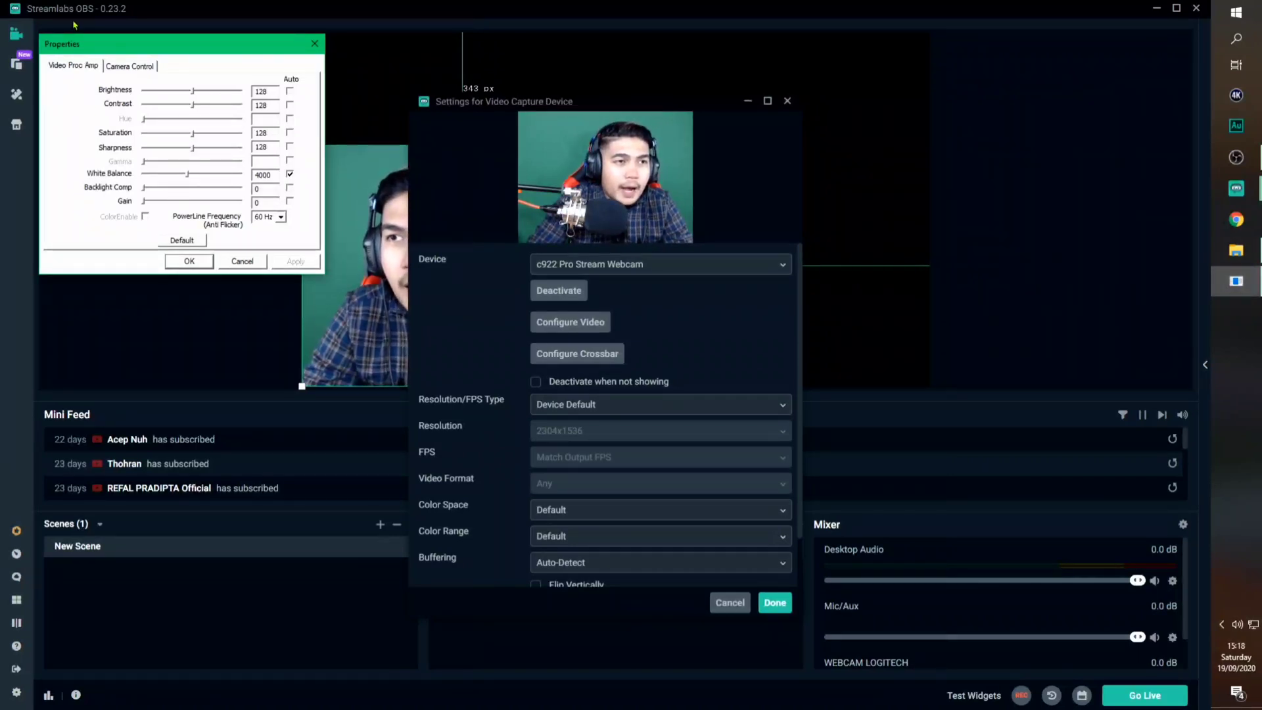
left_click_drag(147, 46, 283, 189)
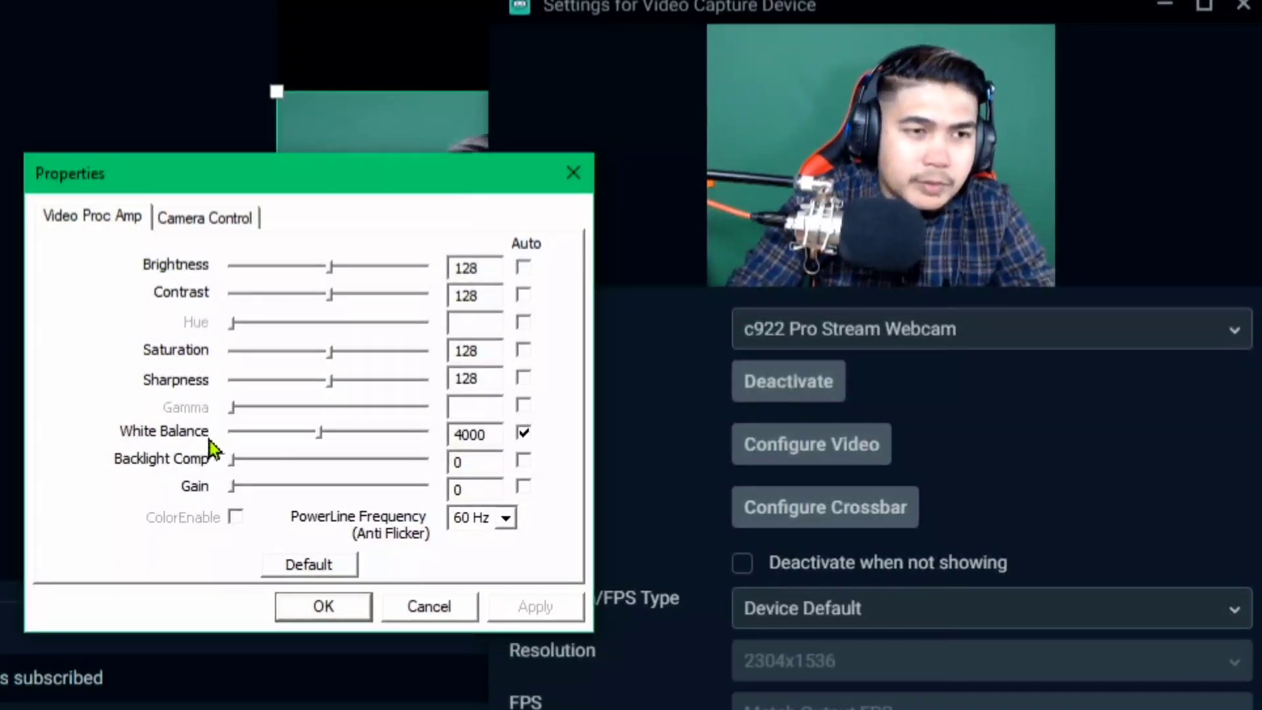
left_click(211, 224)
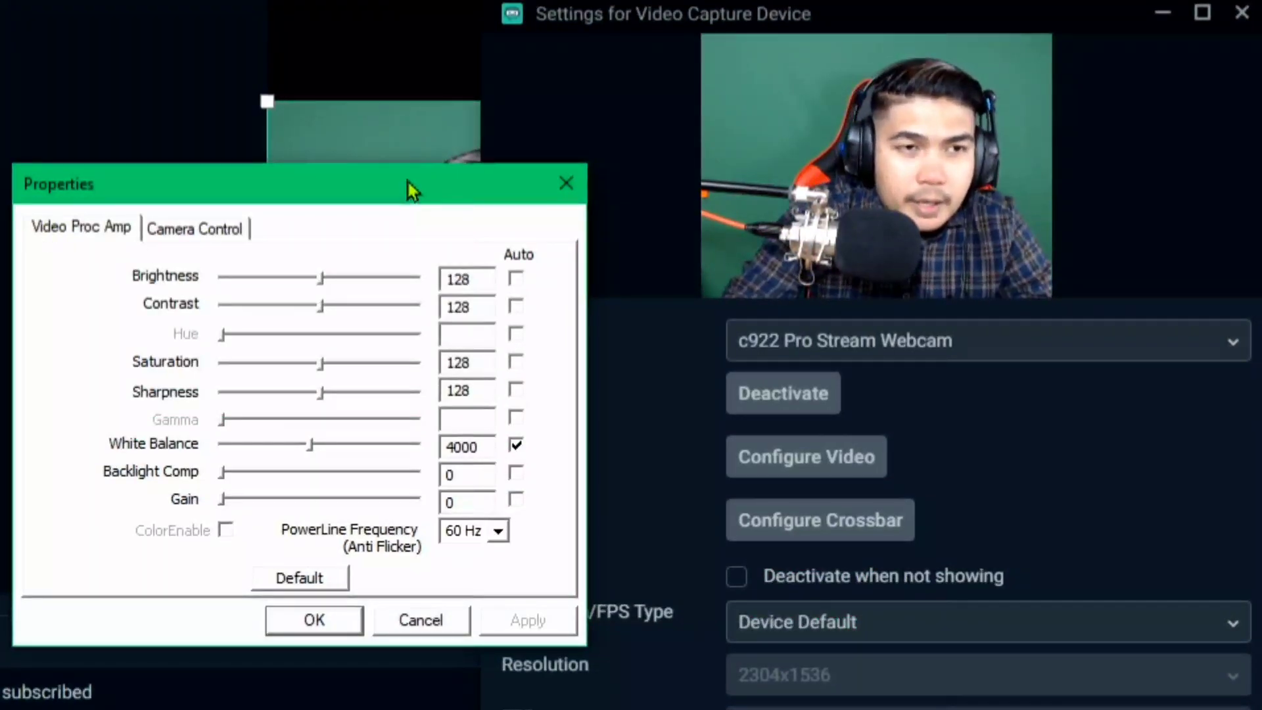
Set the webcam's Brightness to 130 in the video properties.
mouse_move(322, 282)
left_mouse_down()
mouse_move(418, 291)
mouse_move(173, 289)
mouse_move(186, 304)
mouse_move(327, 293)
left_mouse_up()
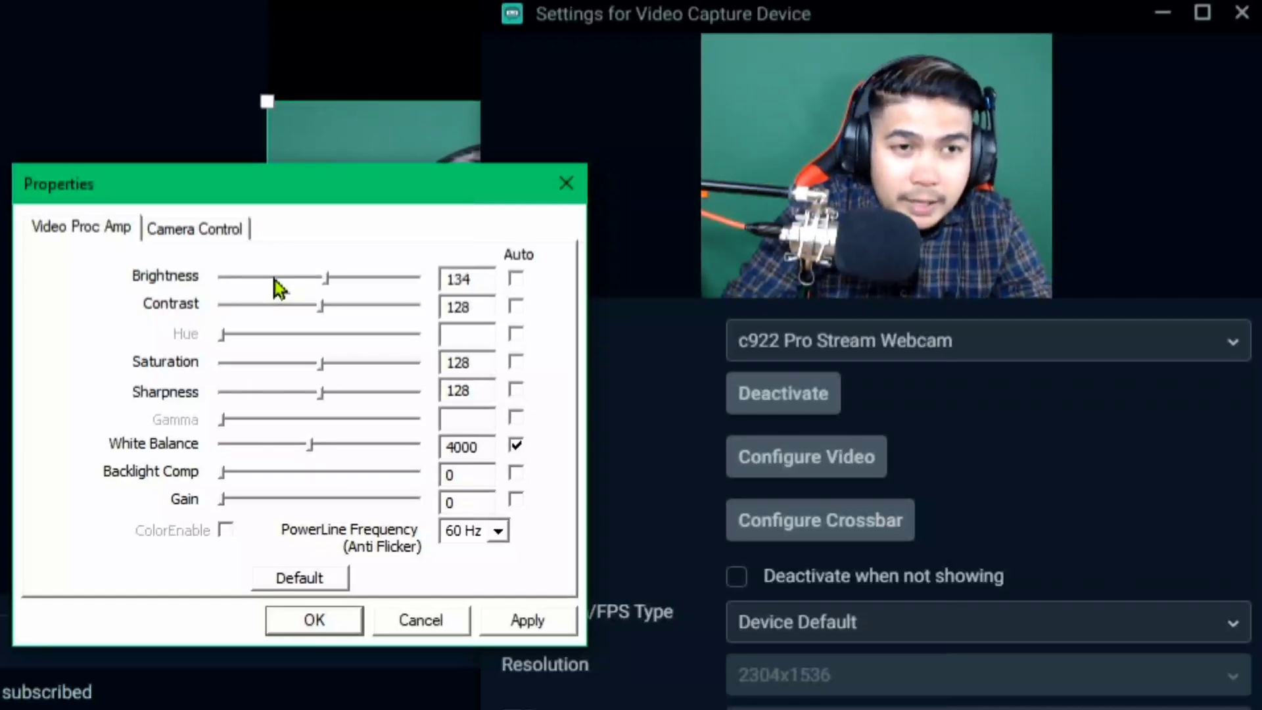
key("Left")
key("Left")
key("Left")
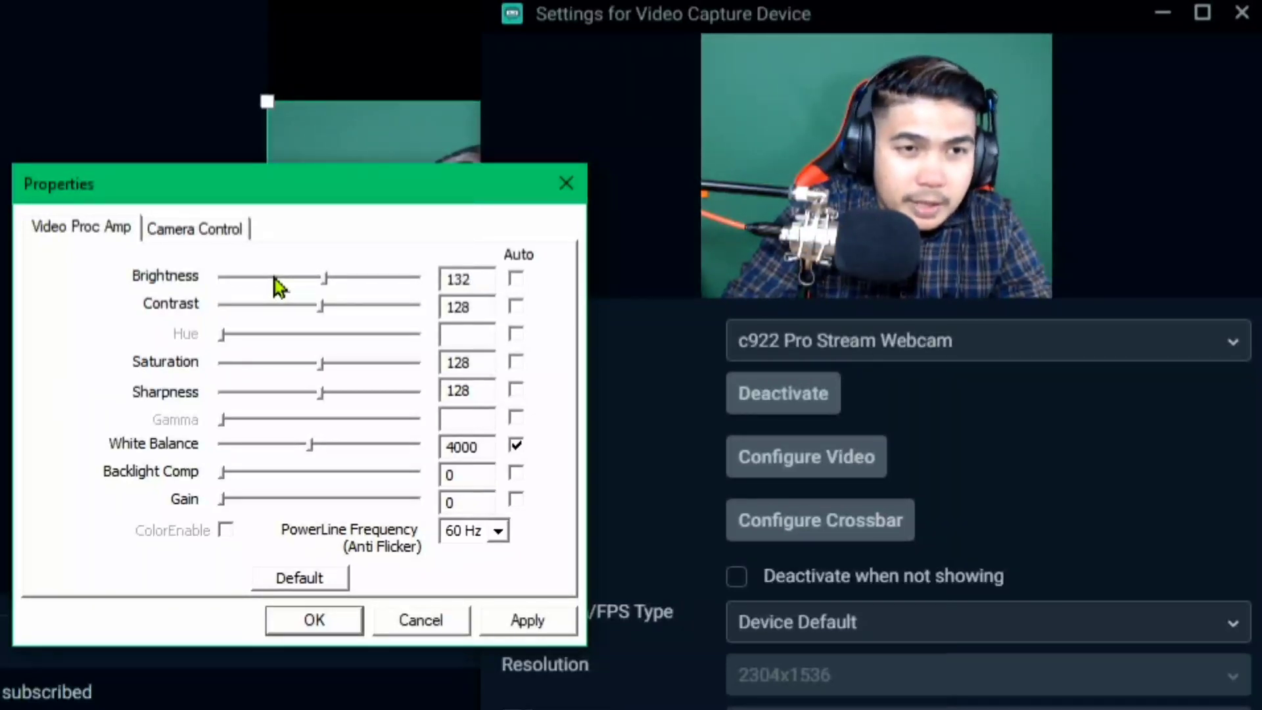
key("Left")
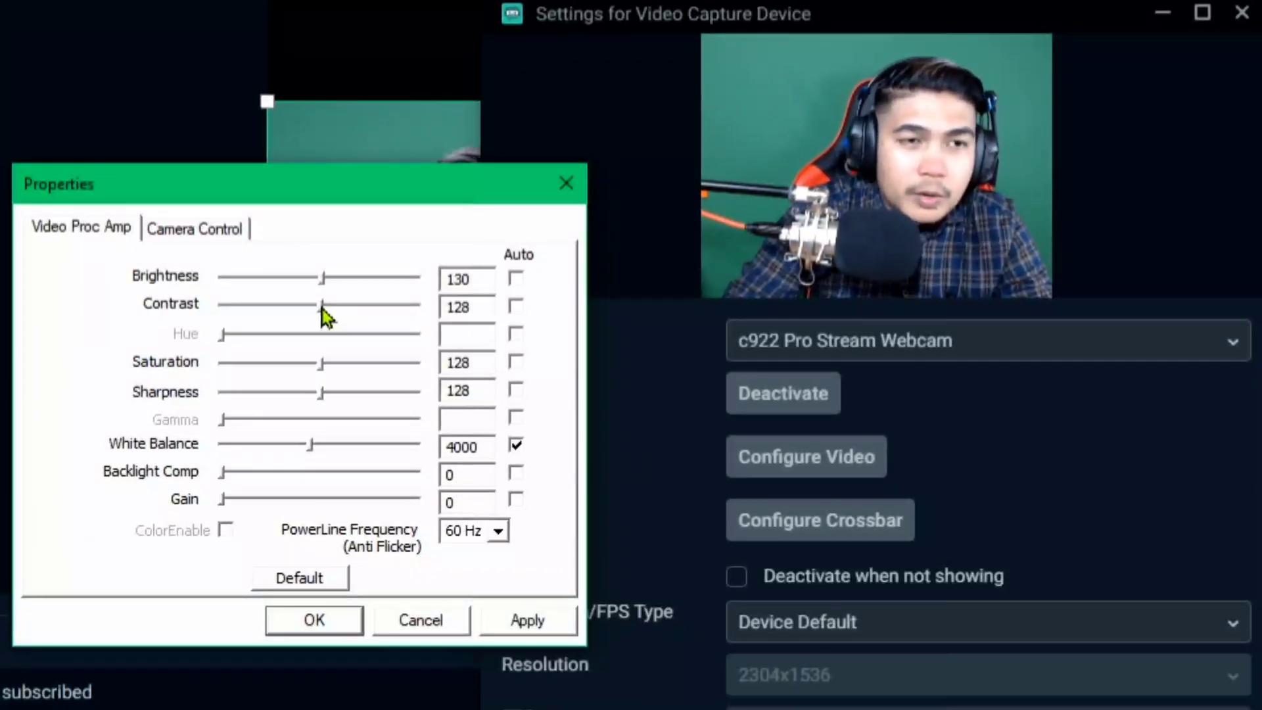
Try the webcam's Contrast at 255, and settle it at 140.
left_click_drag(321, 307, 448, 312)
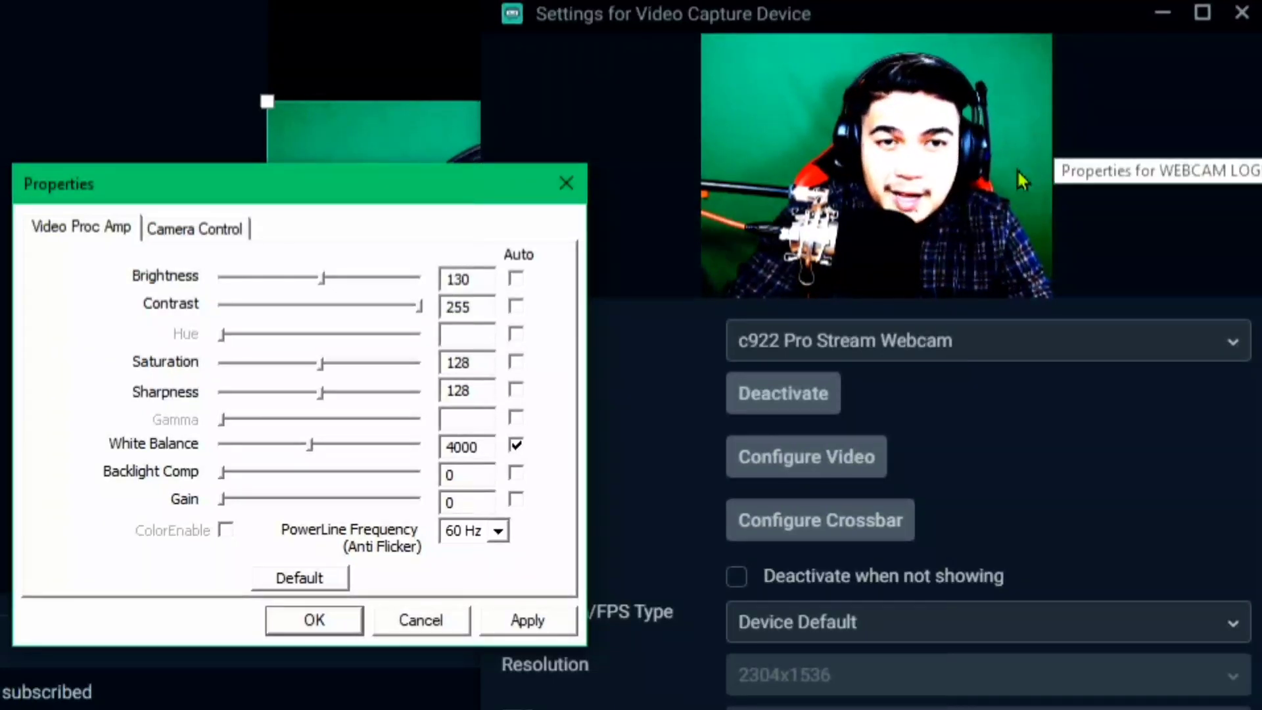
left_click_drag(418, 308, 333, 321)
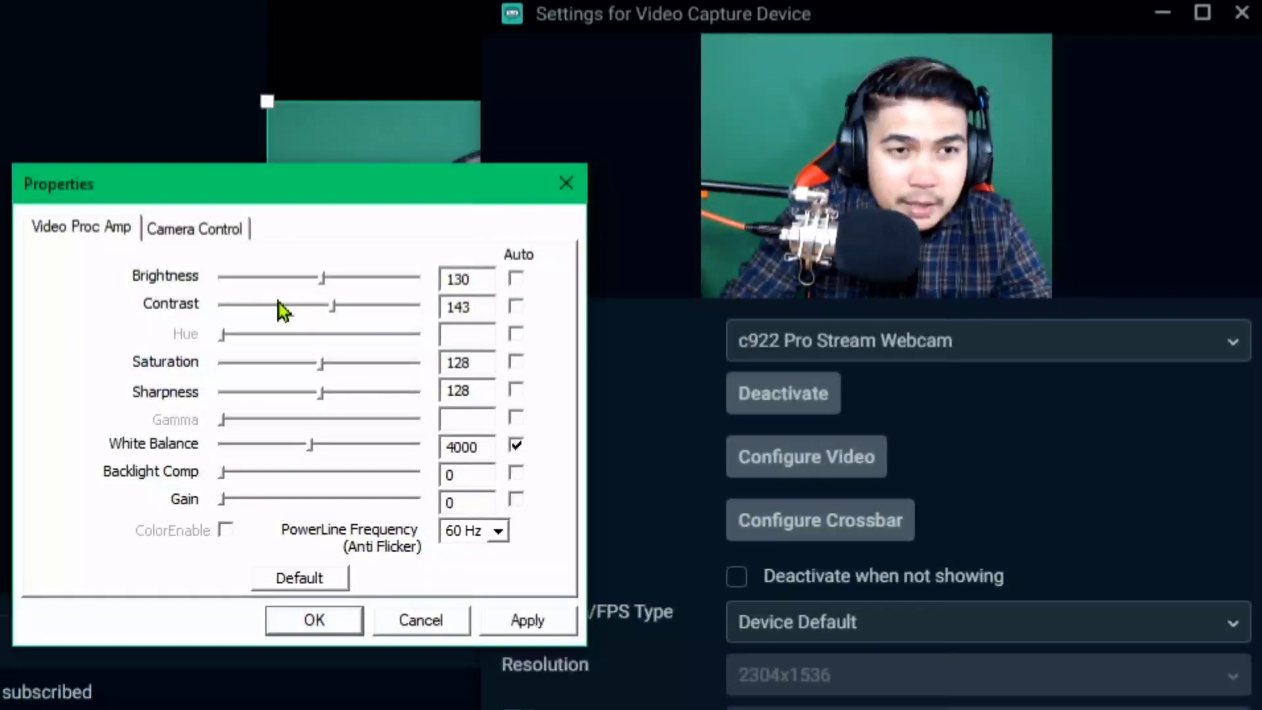
key("Left")
key("Left")
key("Left")
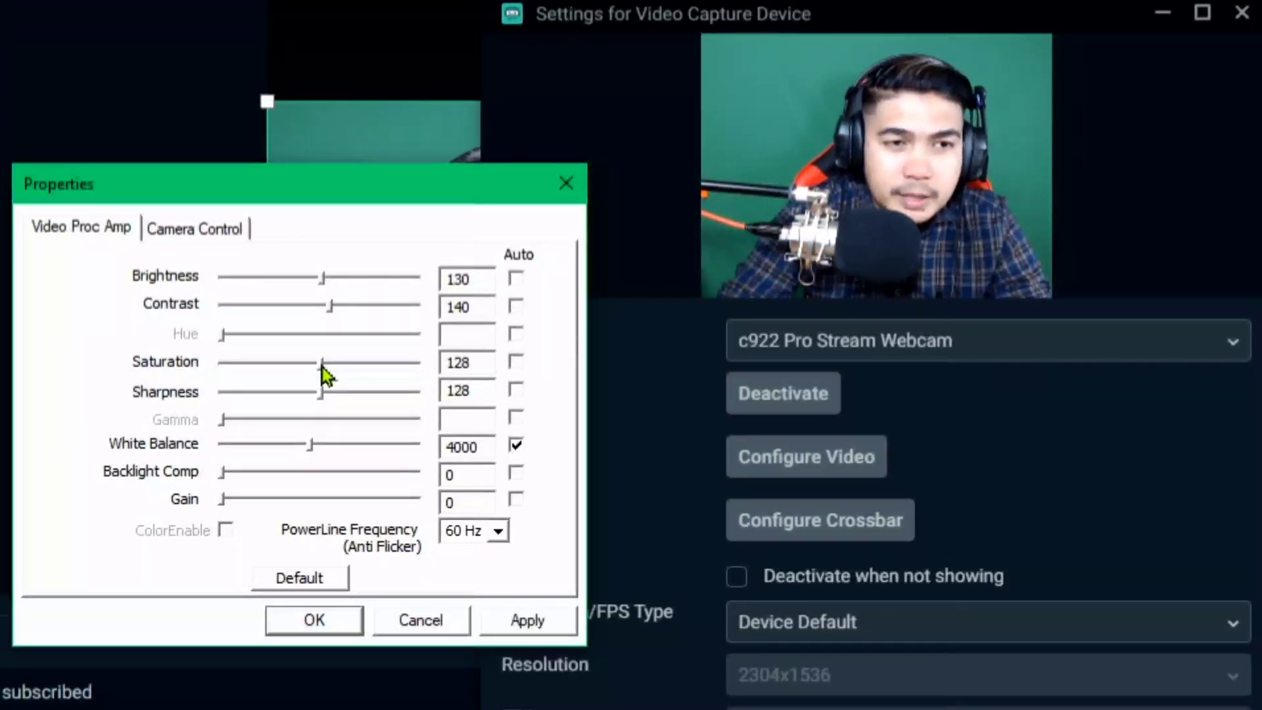
Try the webcam's Saturation at 255 and at 0, and settle it at 140.
left_click_drag(323, 366, 468, 366)
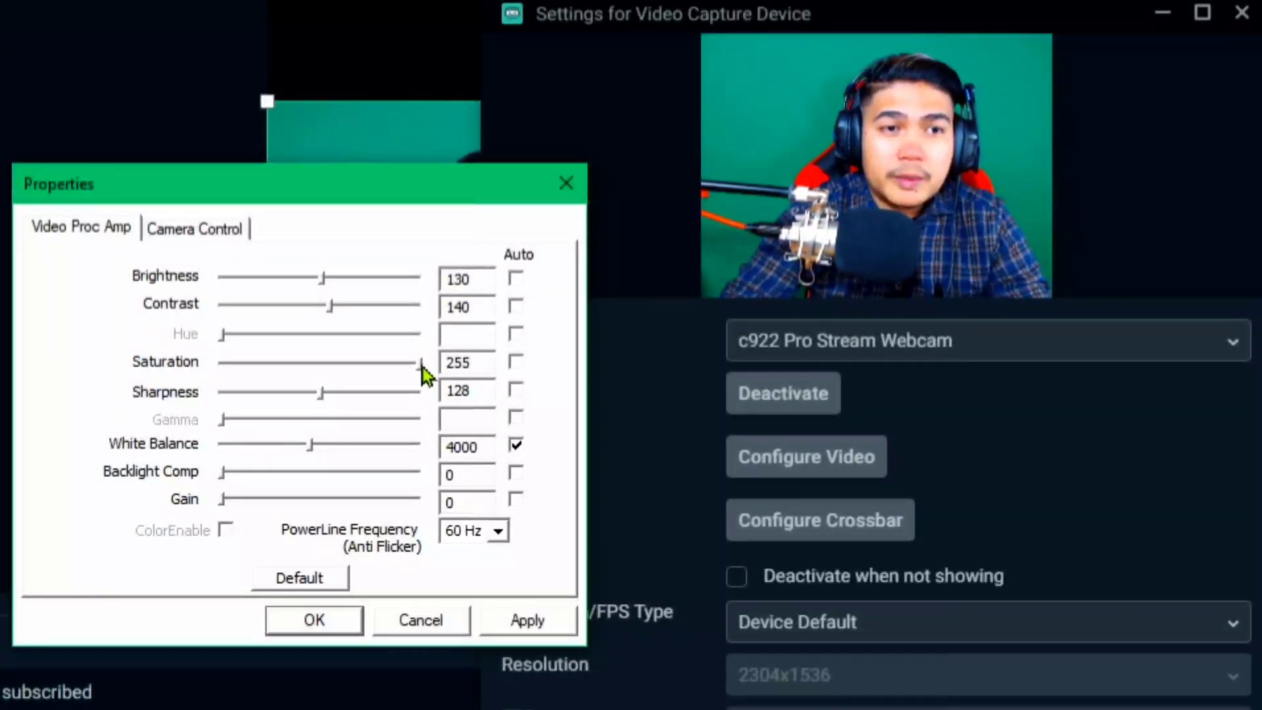
left_click_drag(419, 366, 215, 380)
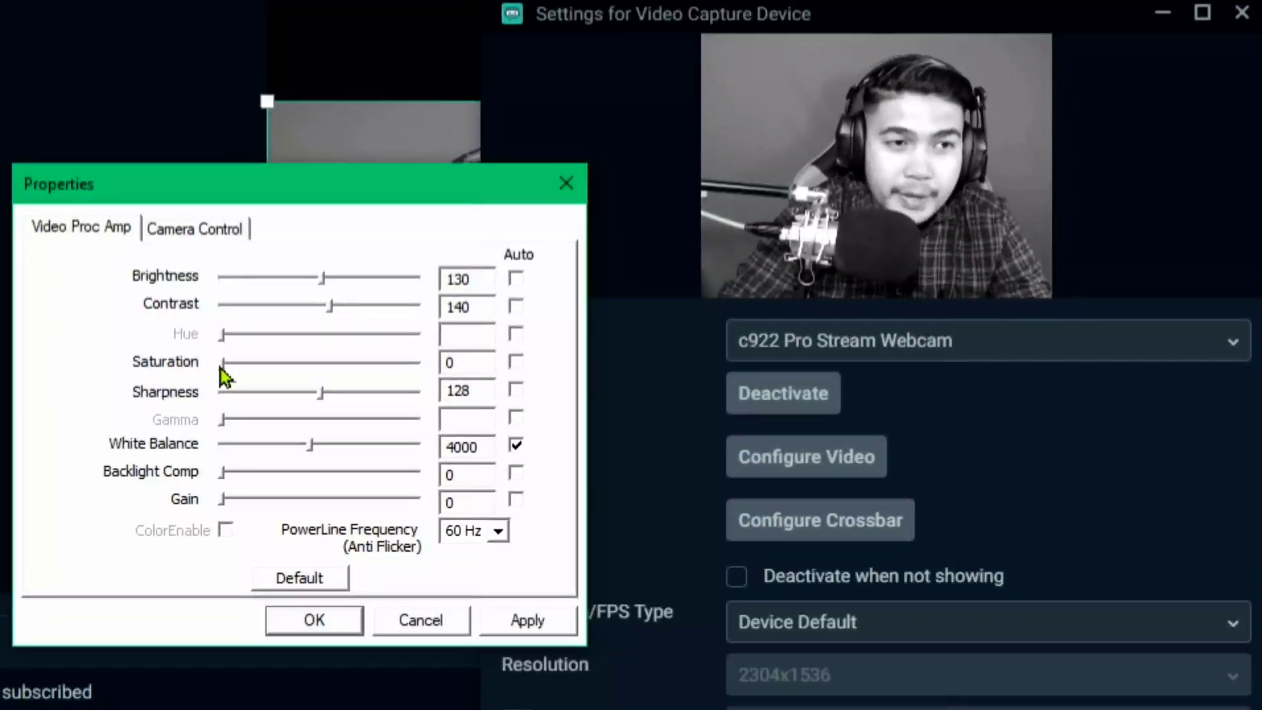
left_click_drag(224, 369, 338, 369)
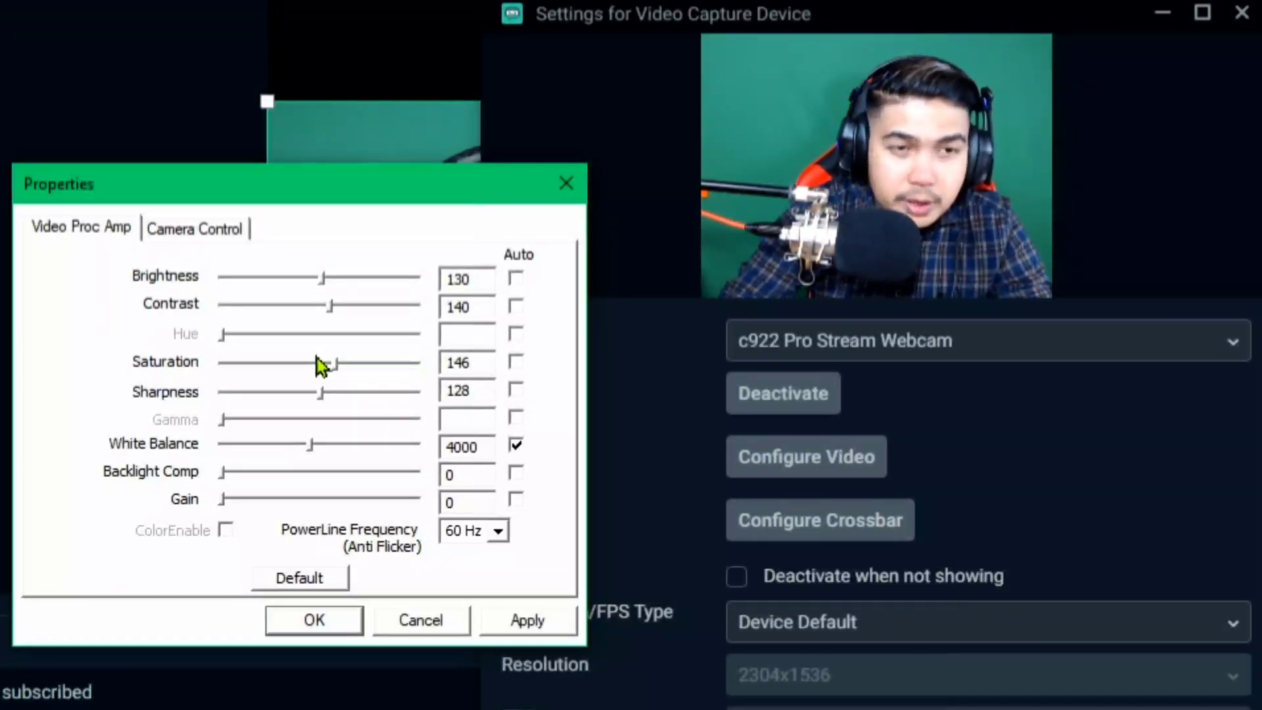
key("Left")
key("Left")
key("Left")
key("Left")
key("Left")
key("Left")
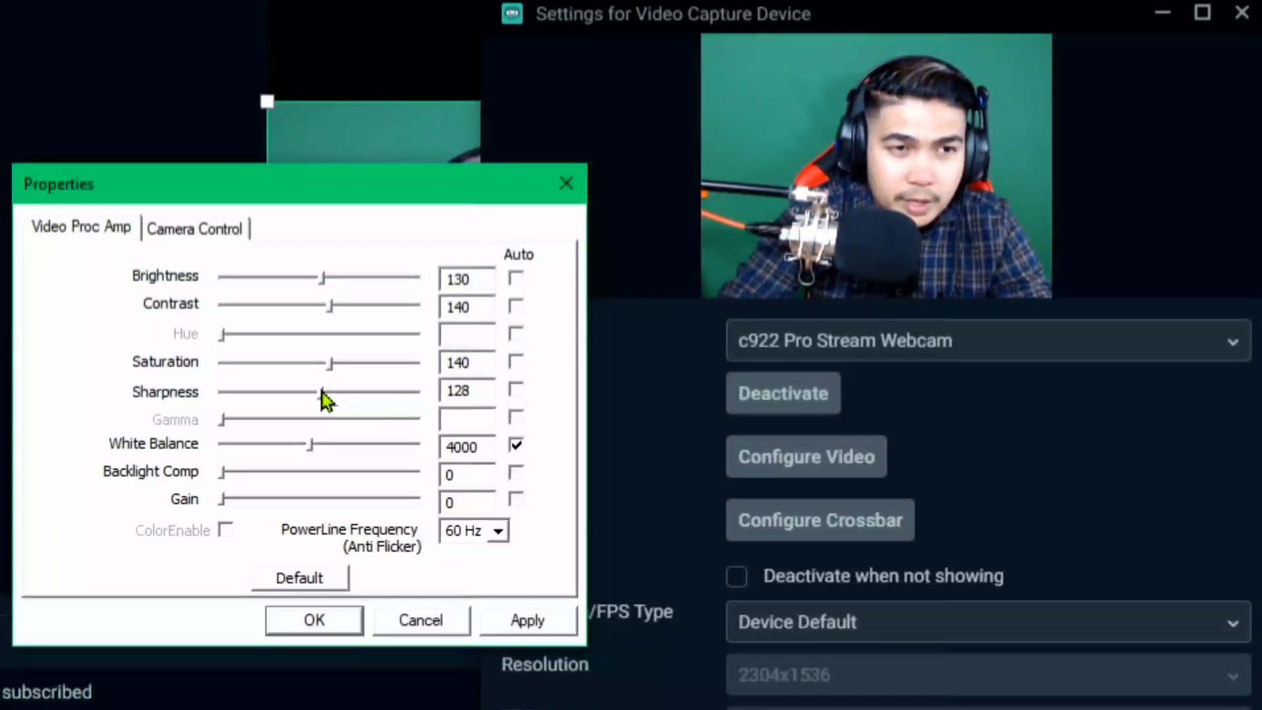
Try the webcam's Sharpness at 255 and at 0, and settle it at 120.
left_click_drag(321, 393, 493, 386)
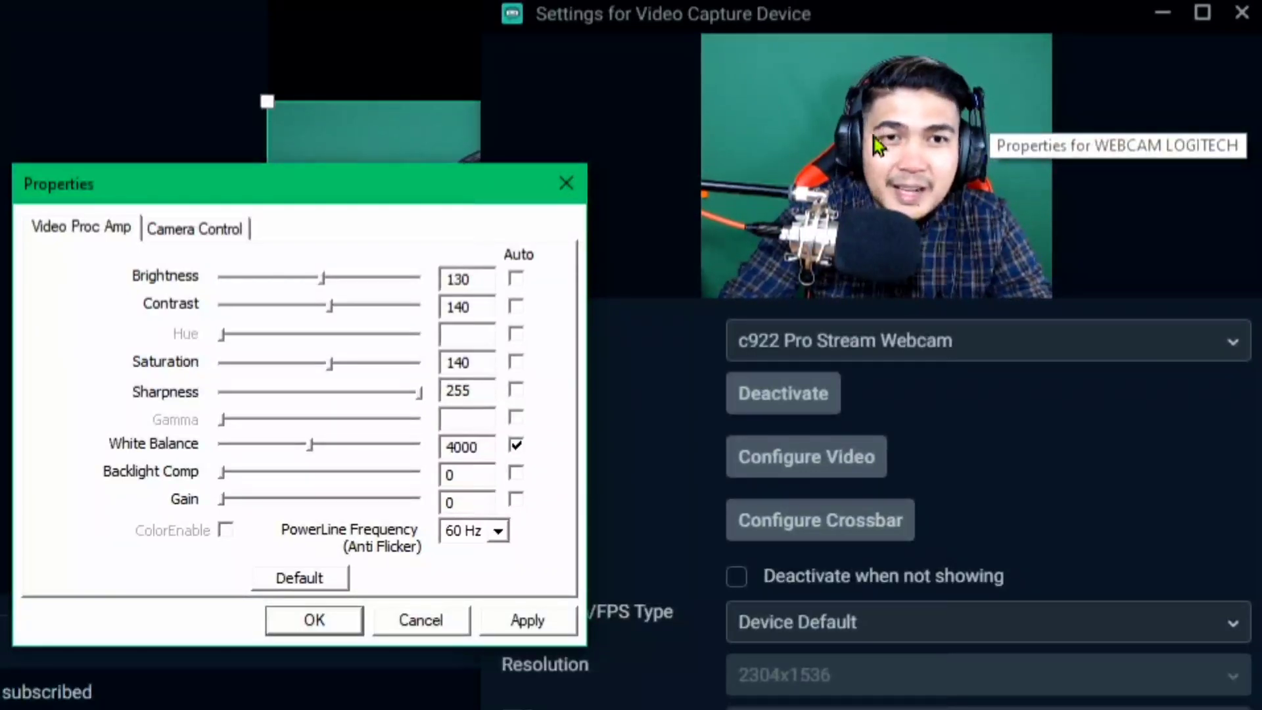
left_click_drag(421, 395, 329, 410)
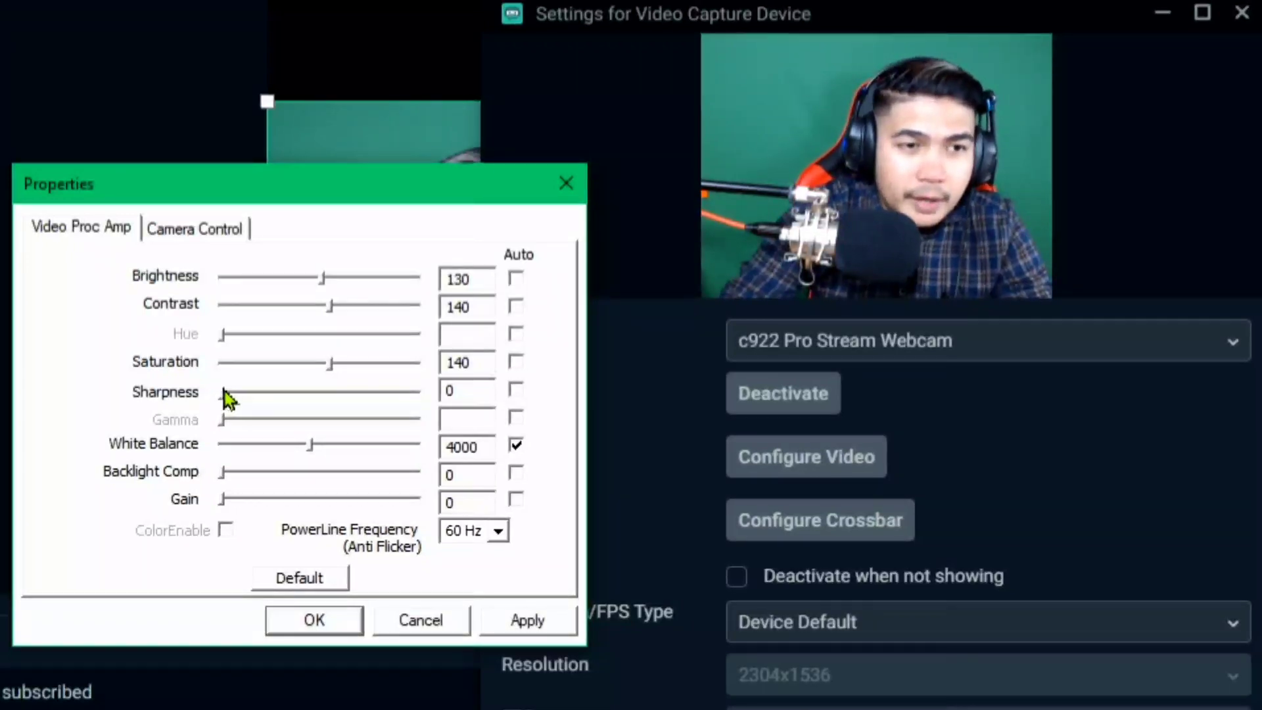
left_click_drag(222, 391, 300, 400)
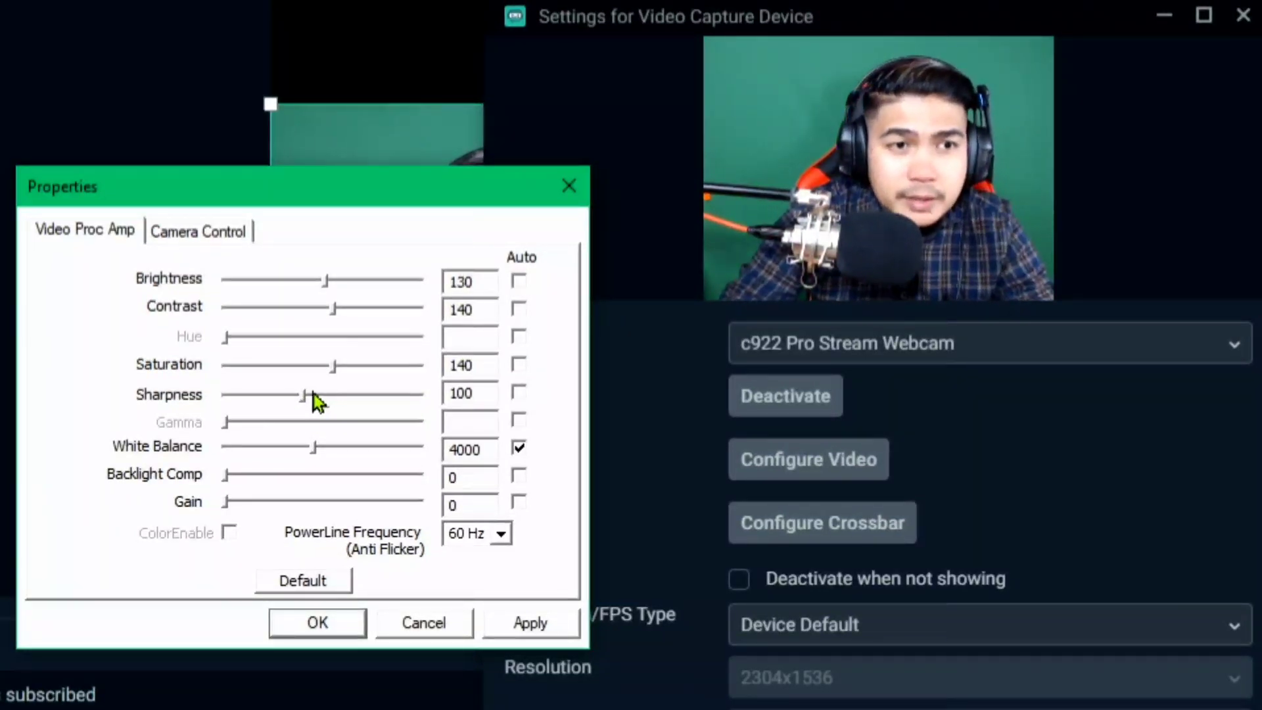
left_click_drag(309, 396, 321, 398)
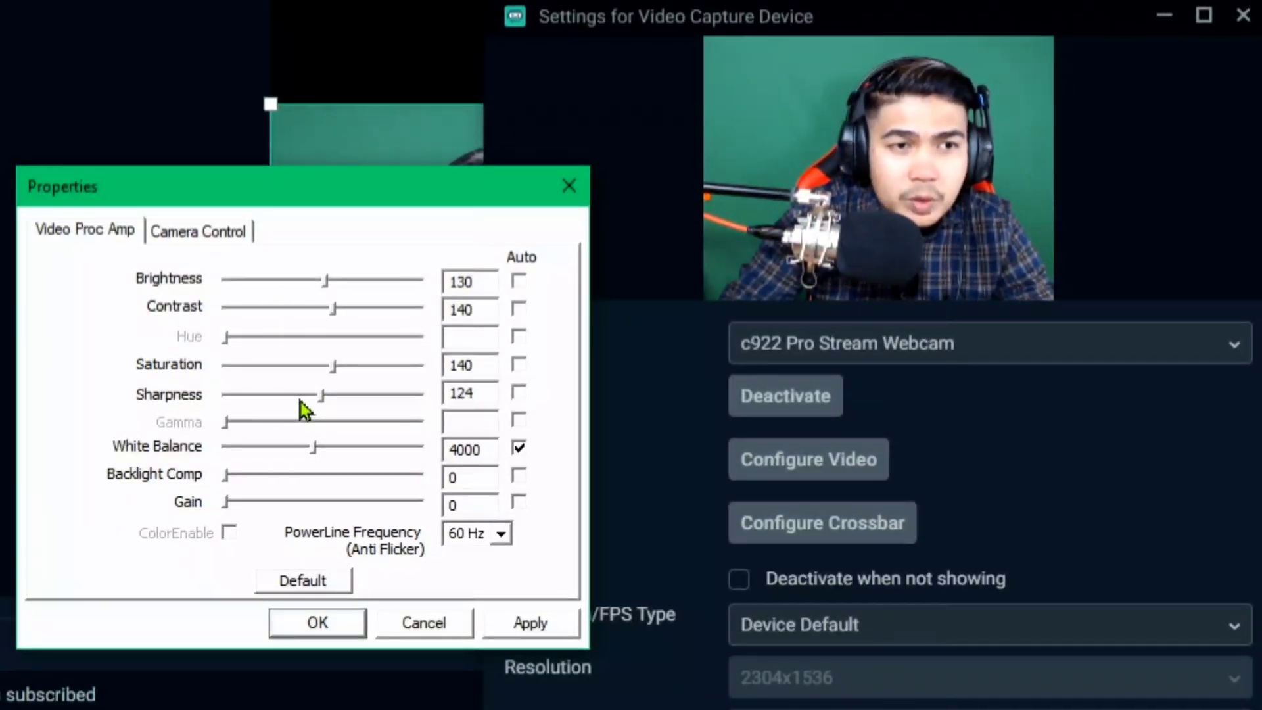
left_click(301, 401)
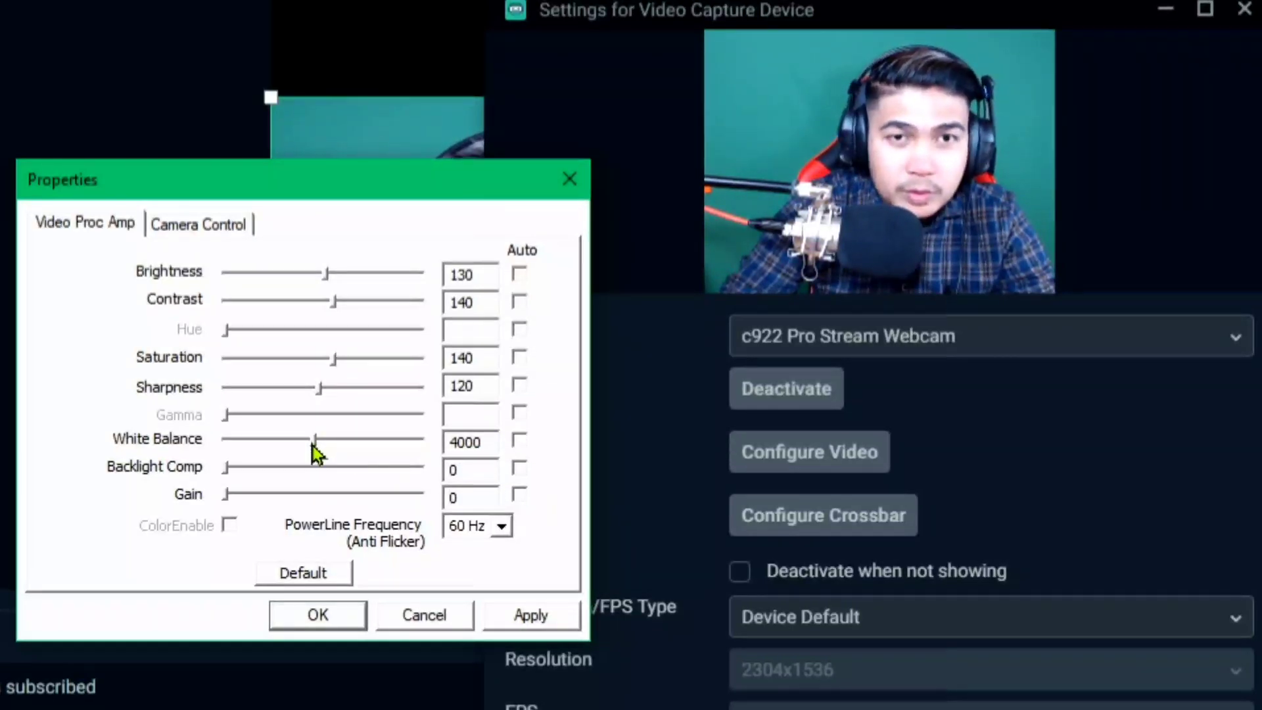
Try manual White Balance at 2000, 6500 and 4850, and return it to automatic.
left_click_drag(313, 445, 212, 446)
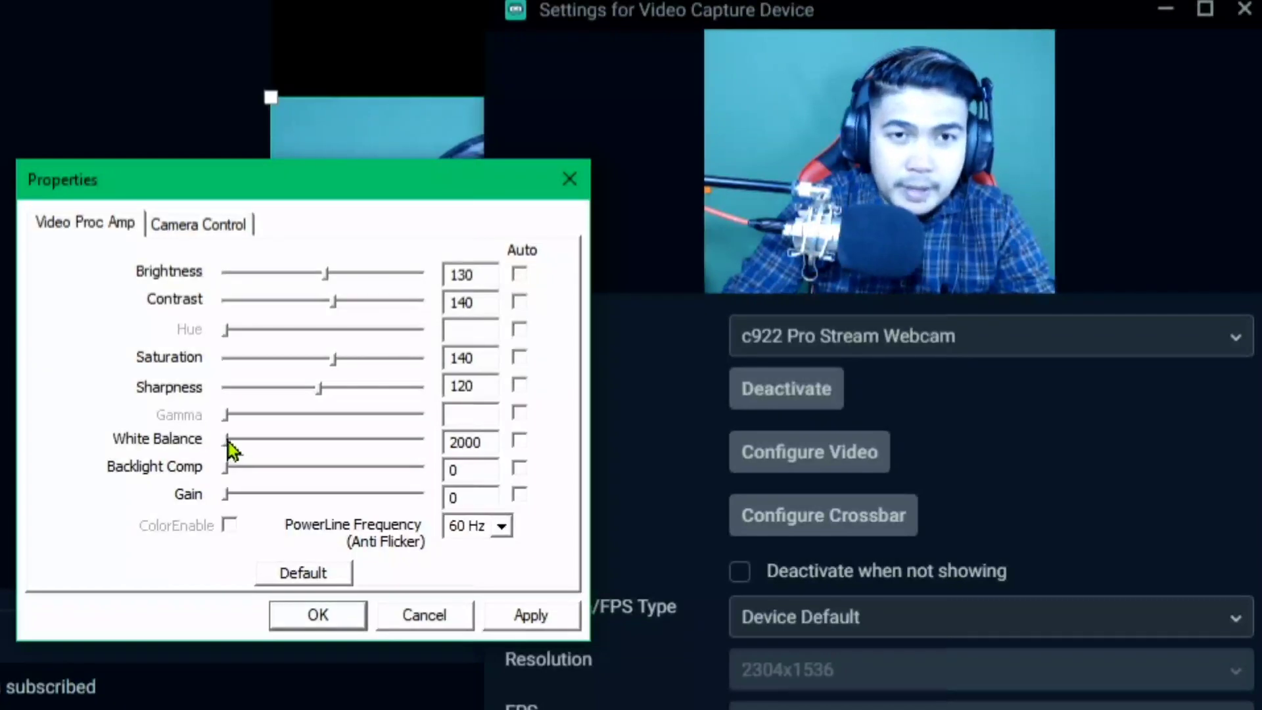
left_click_drag(228, 439, 460, 442)
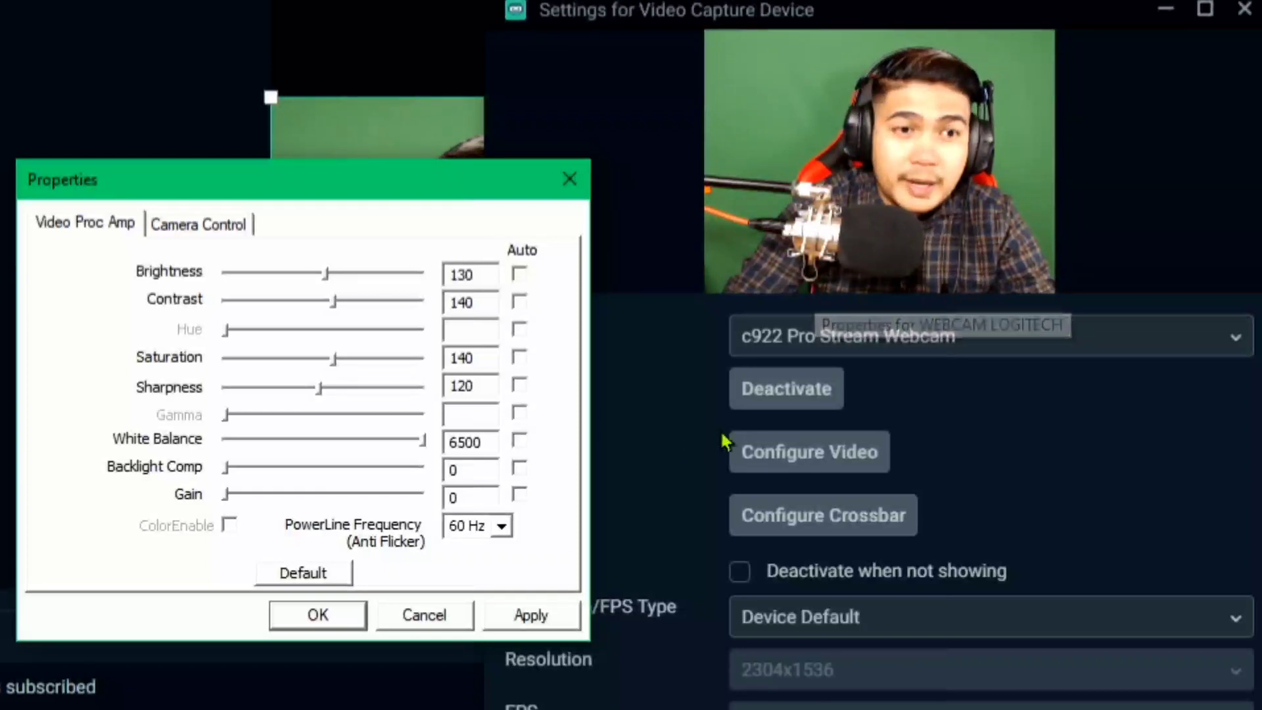
left_click_drag(424, 441, 353, 441)
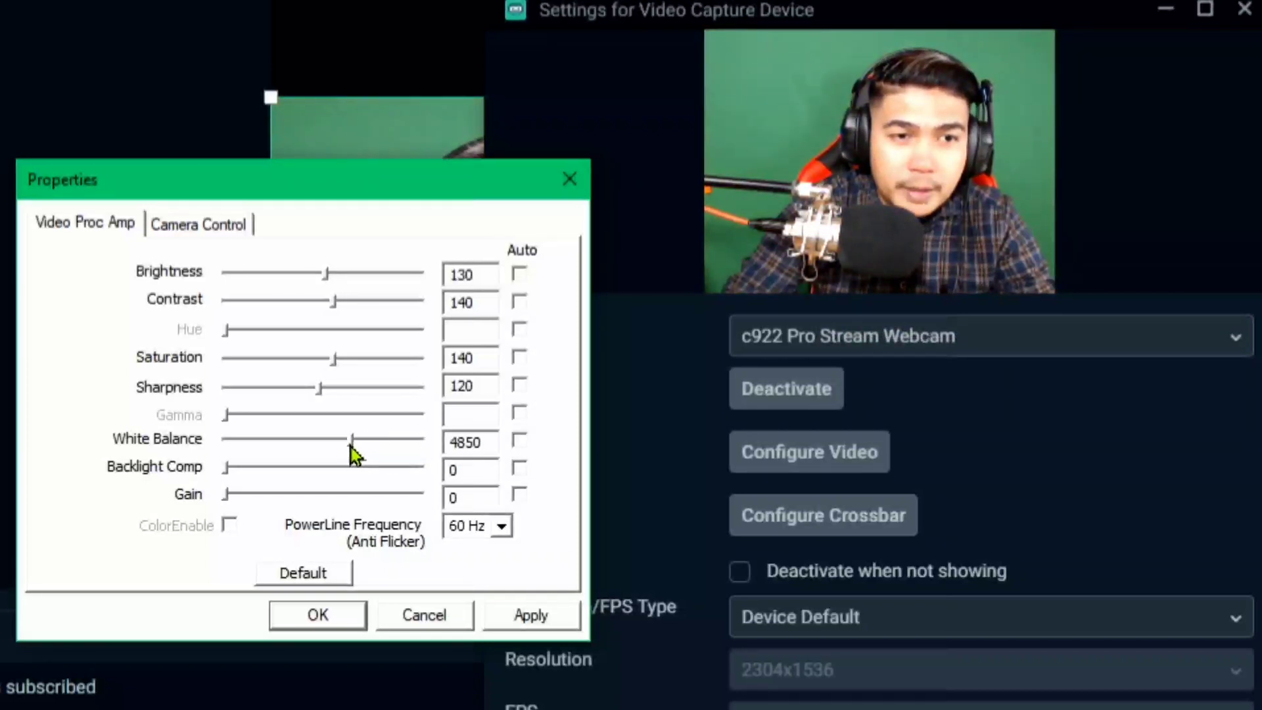
left_click(520, 440)
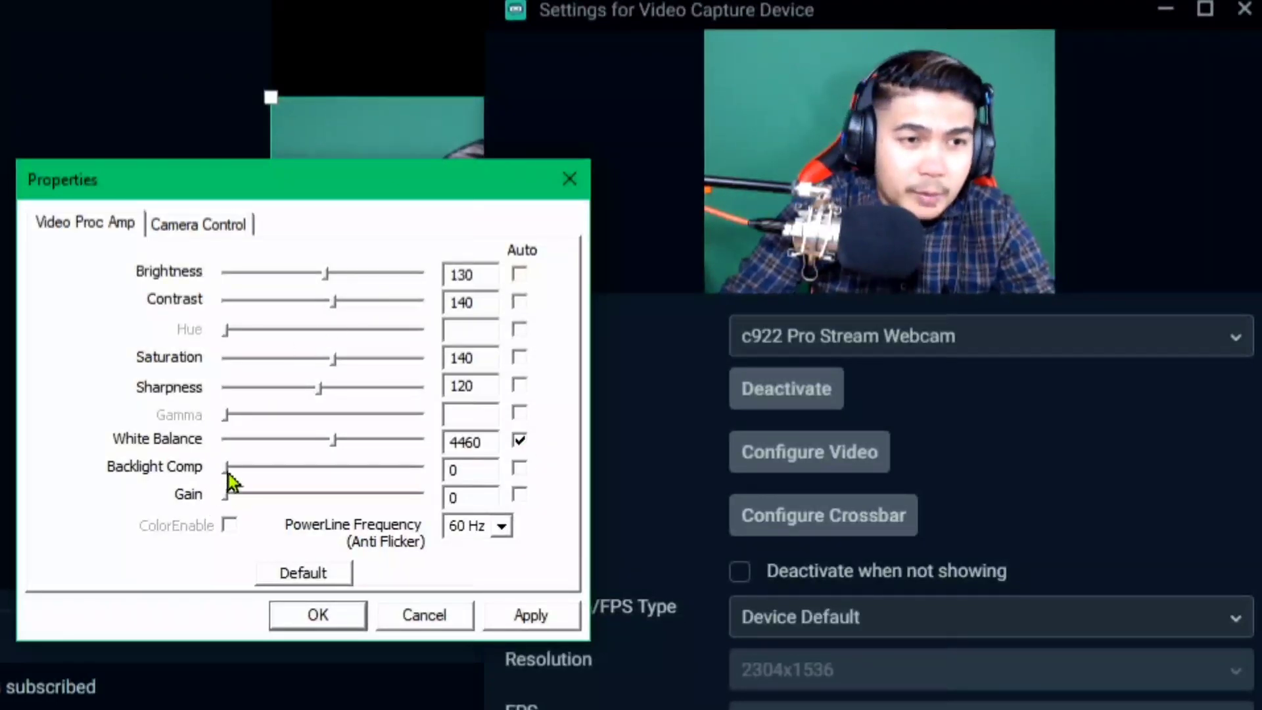
Try Backlight Comp at 1 before returning it to 0, and set the webcam's Gain to 100.
left_click_drag(226, 468, 411, 476)
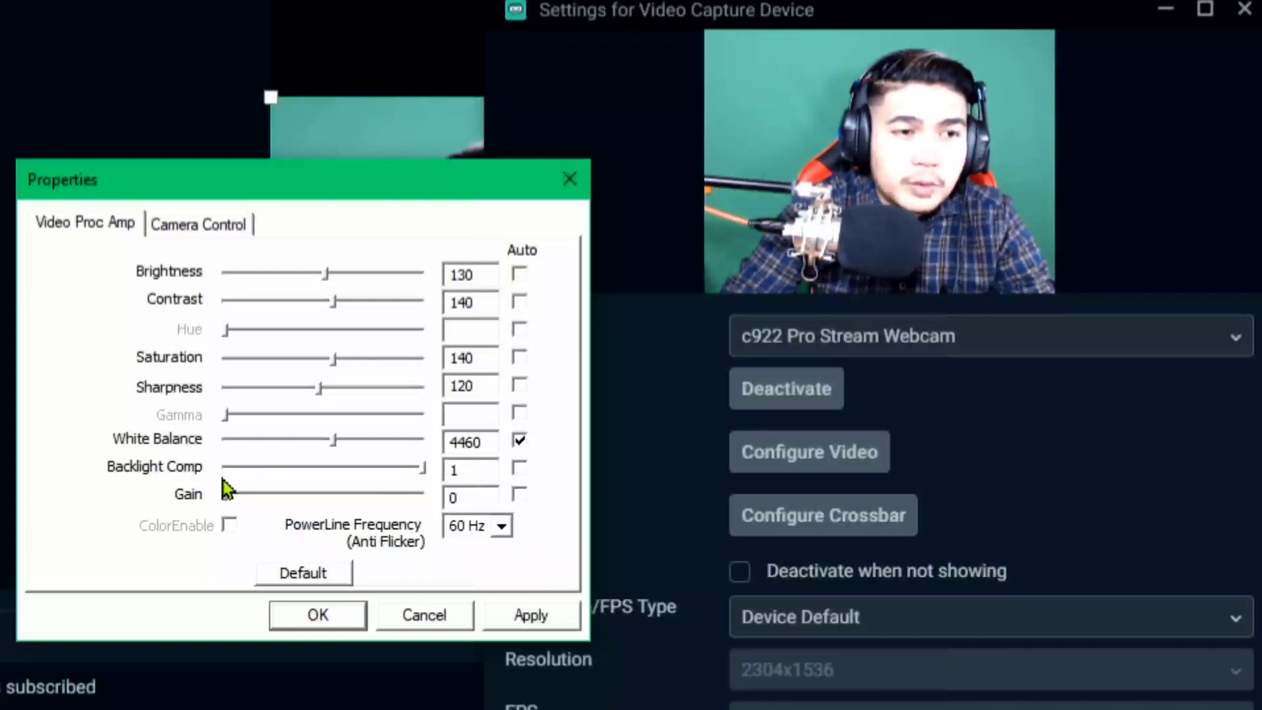
left_click_drag(426, 471, 321, 469)
left_click(280, 467)
left_click(277, 477)
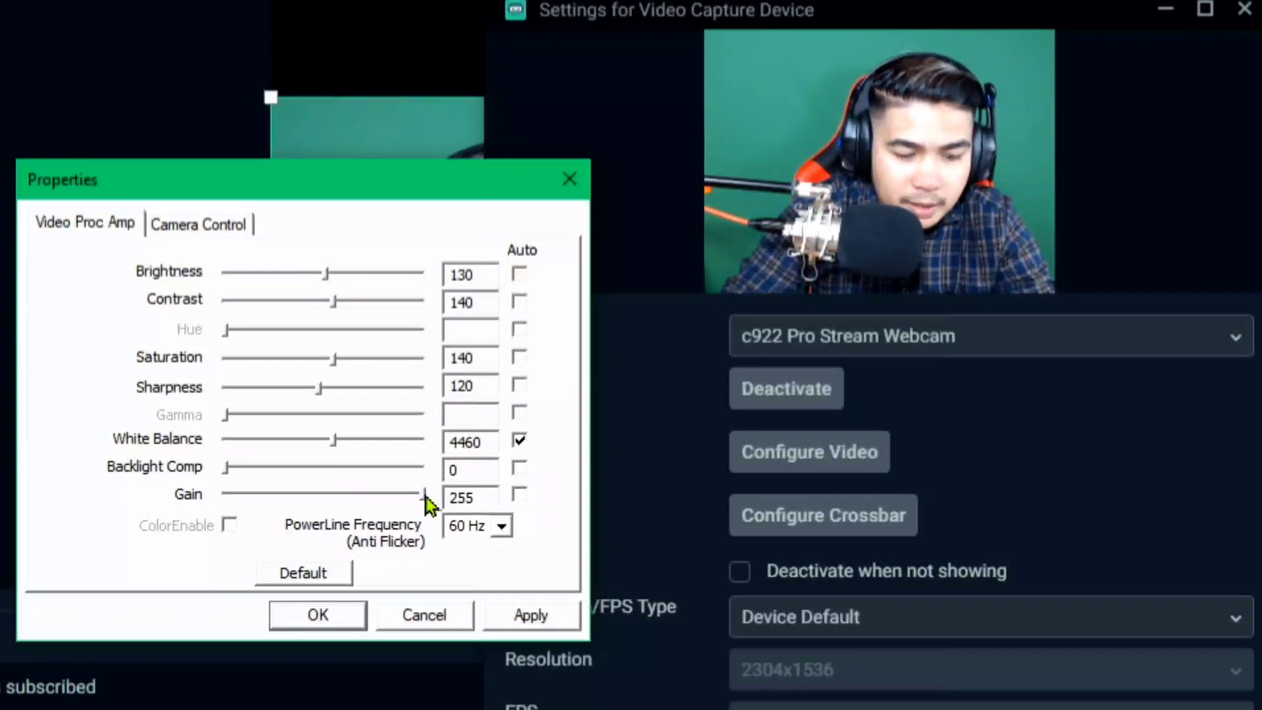
left_click_drag(386, 491, 315, 497)
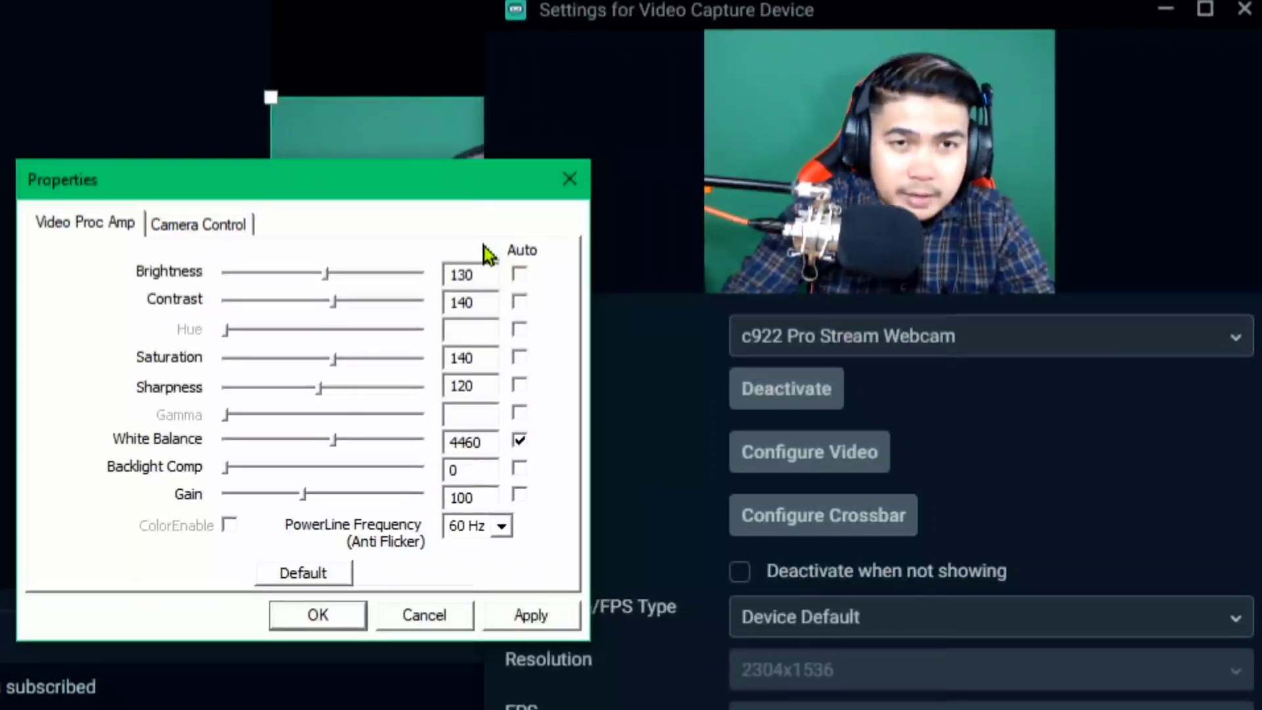
In the camera controls, turn off automatic Focus, compare it with manual focus at 250, and set Focus to 0.
left_click(226, 227)
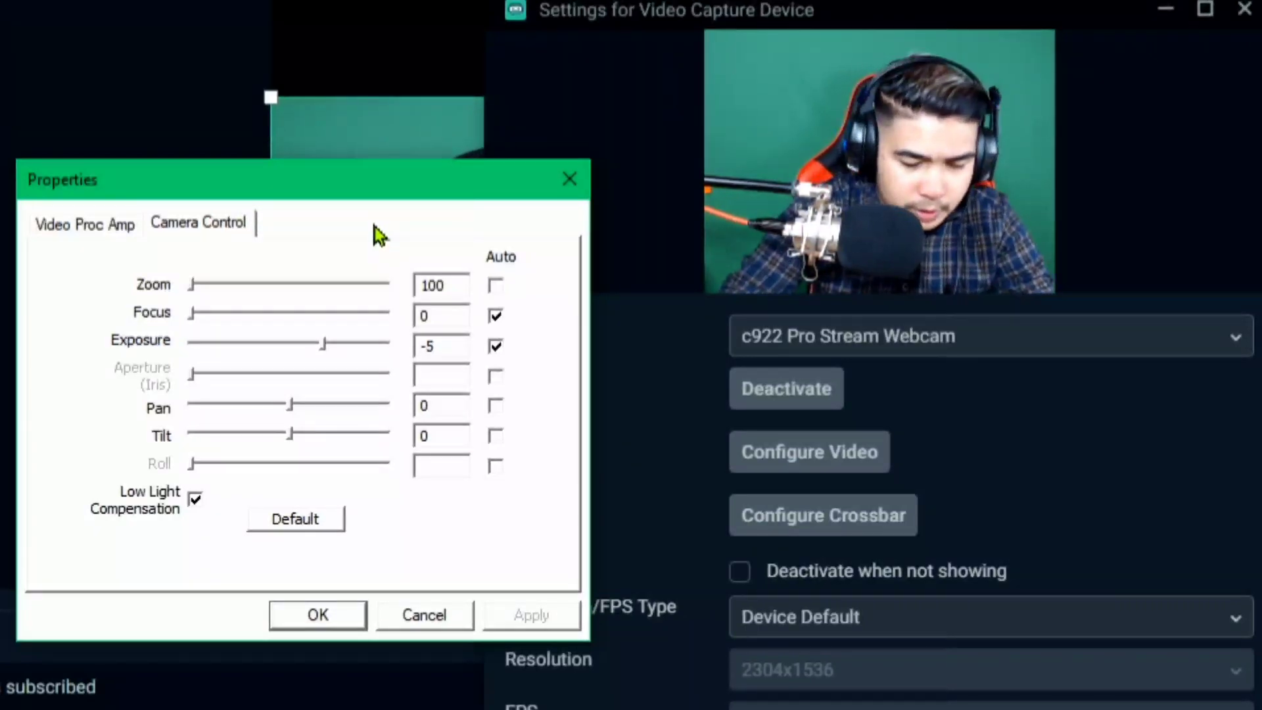
left_click(497, 318)
left_click(497, 317)
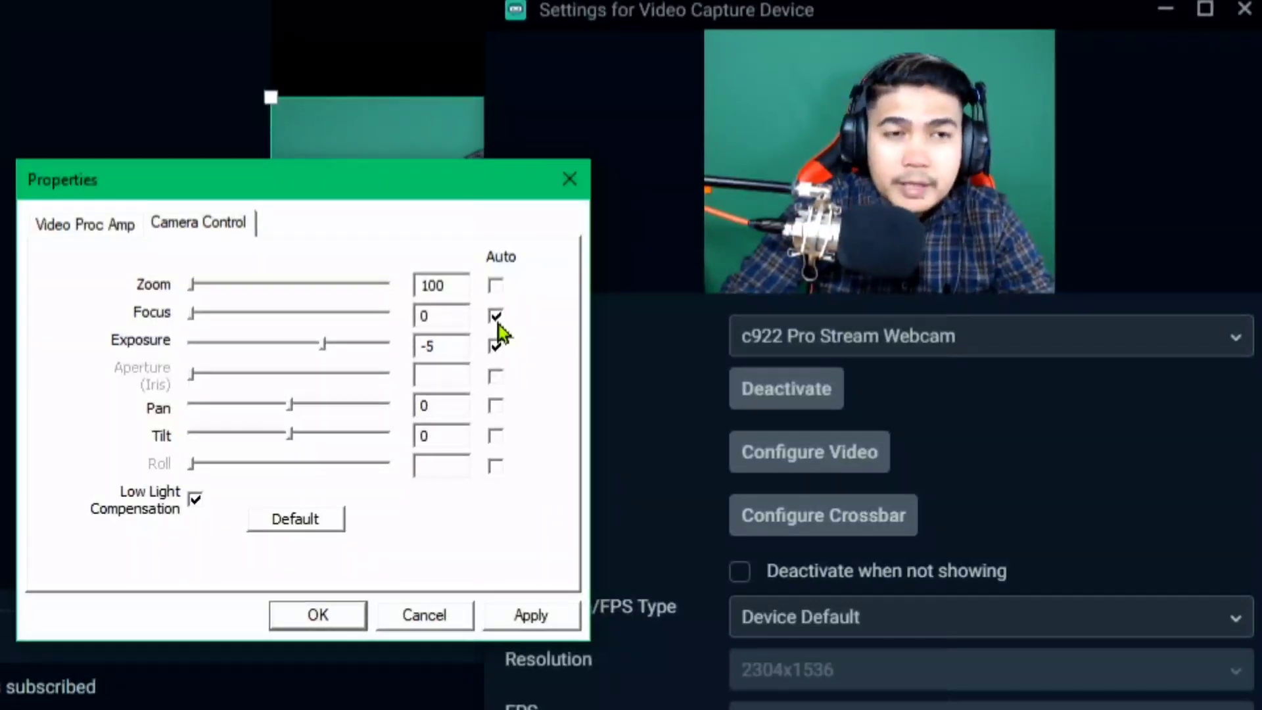
left_click(498, 318)
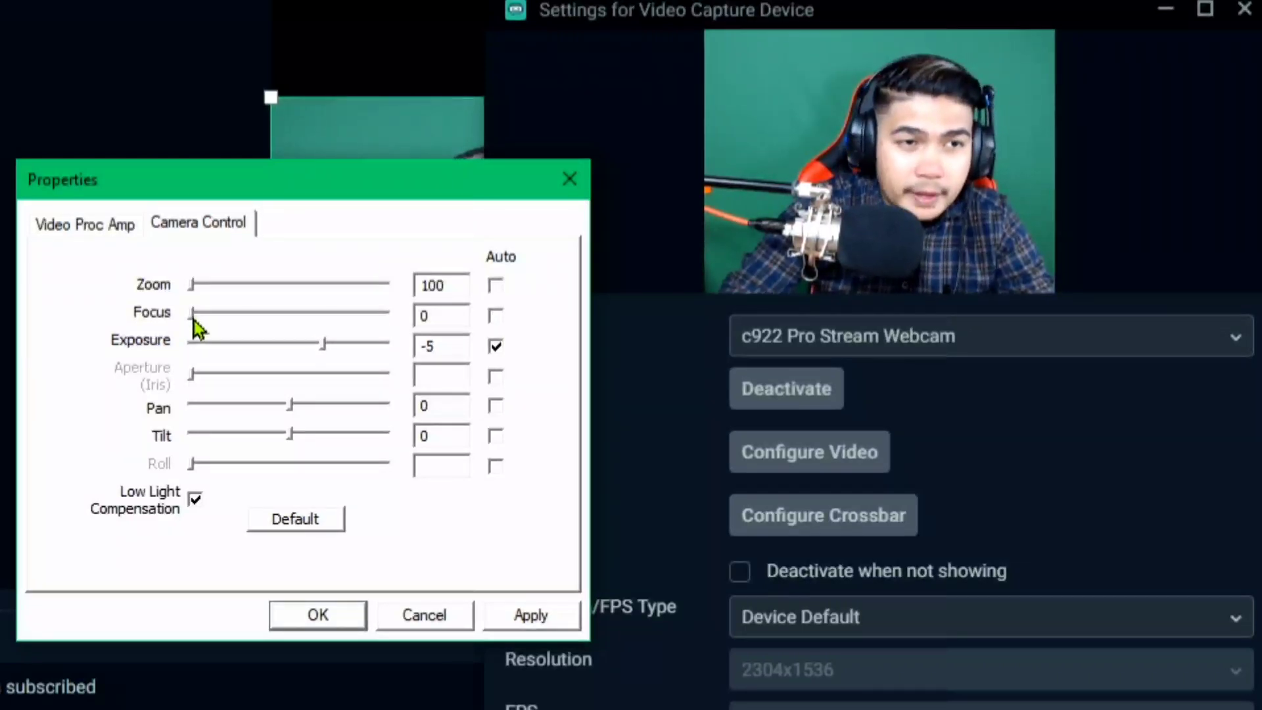
left_click_drag(192, 313, 416, 312)
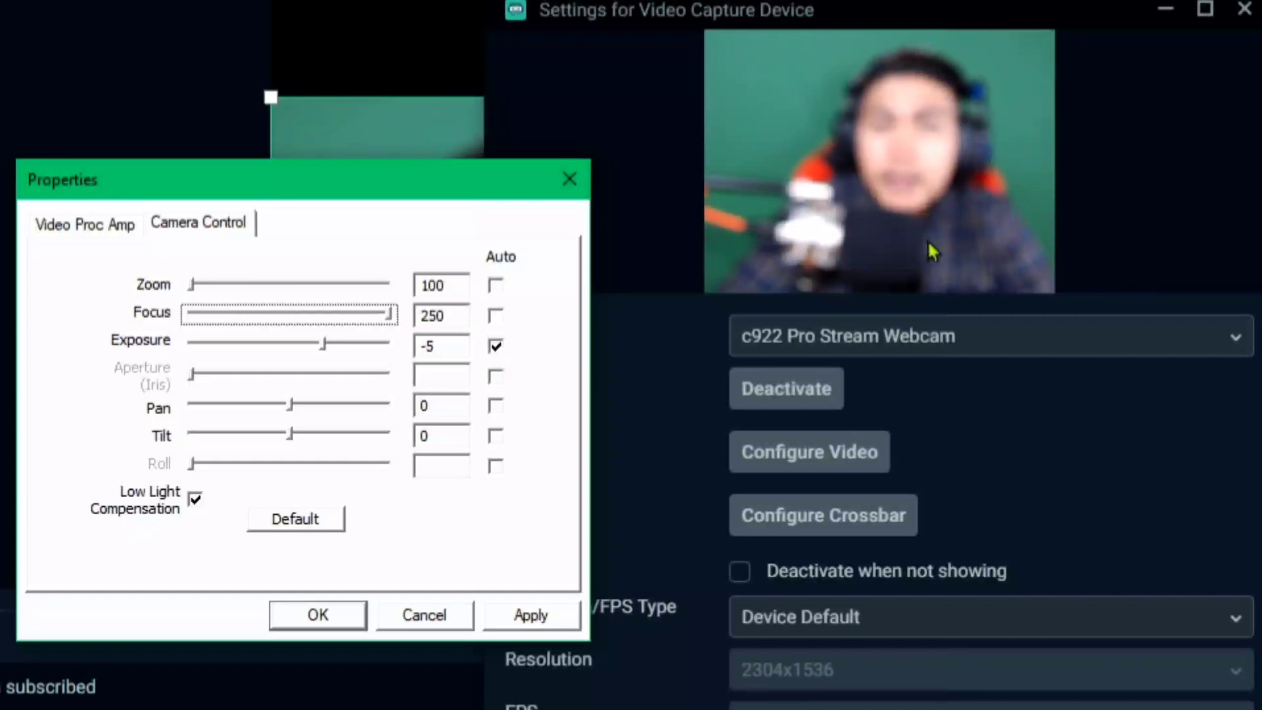
left_click(495, 315)
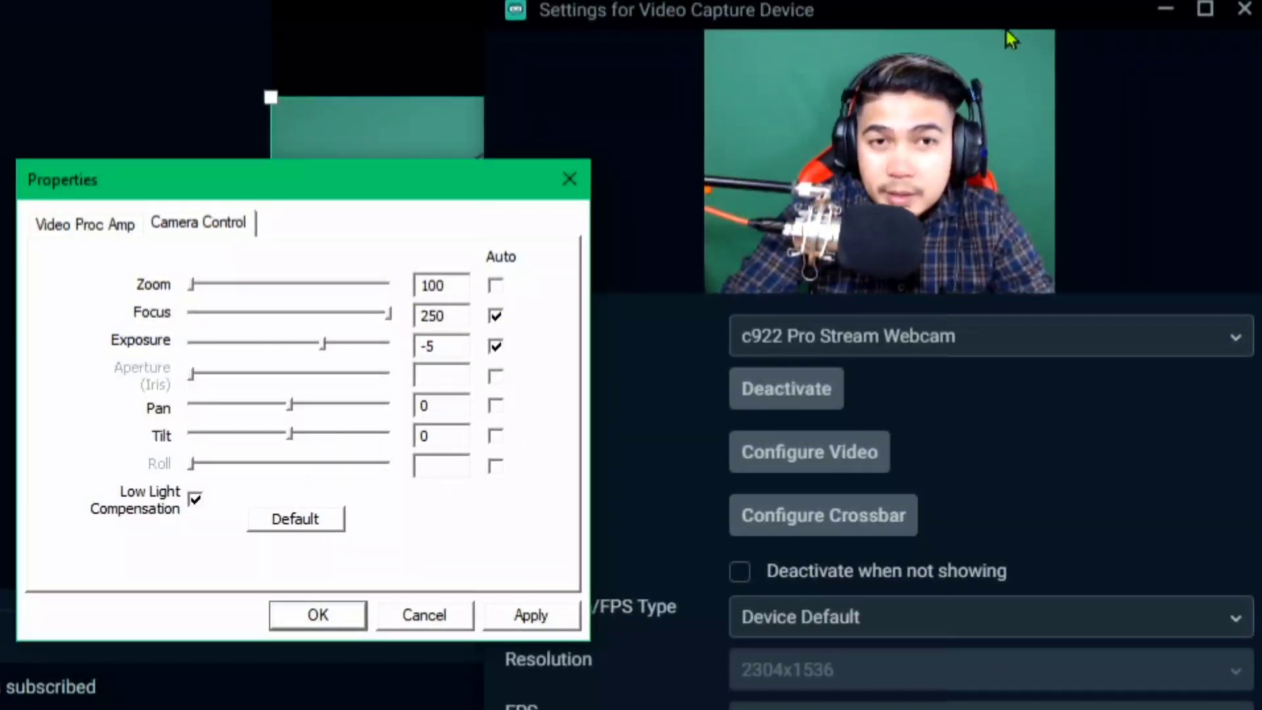
left_click(497, 318)
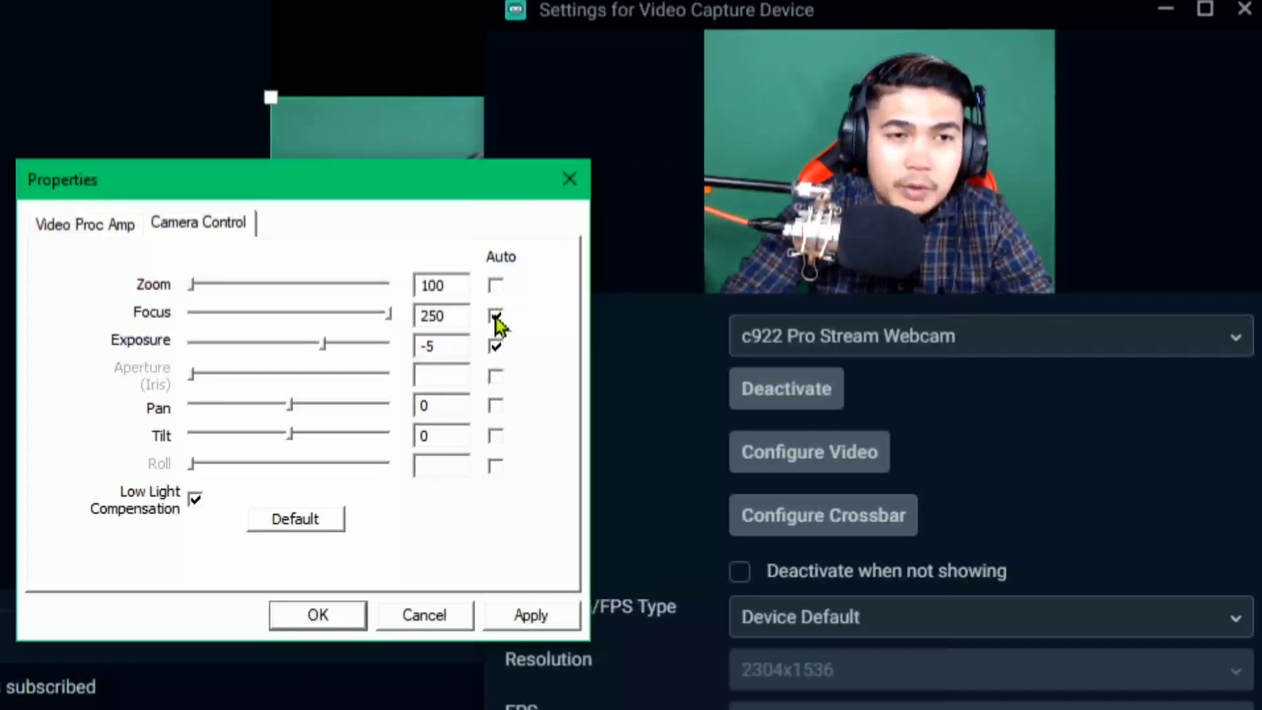
left_click_drag(388, 319, 189, 344)
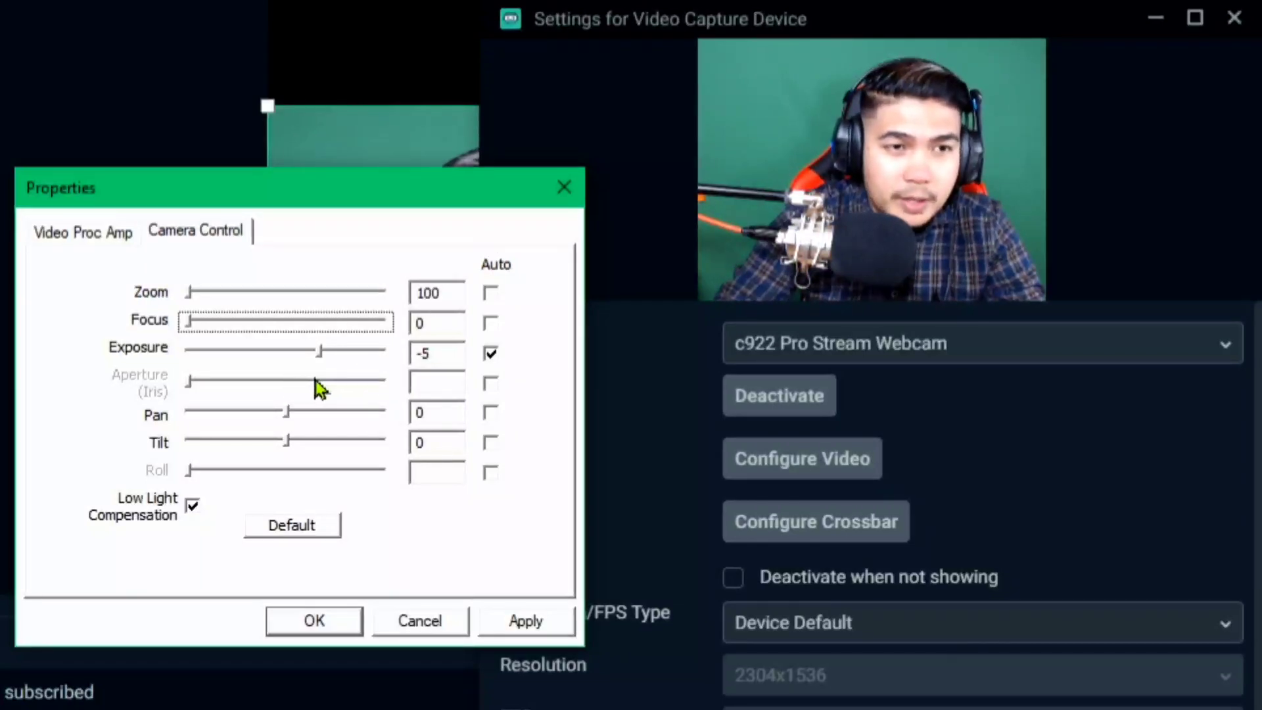
Turn off automatic Exposure, try it at -2 and -3, and set it to -5.
left_click(491, 356)
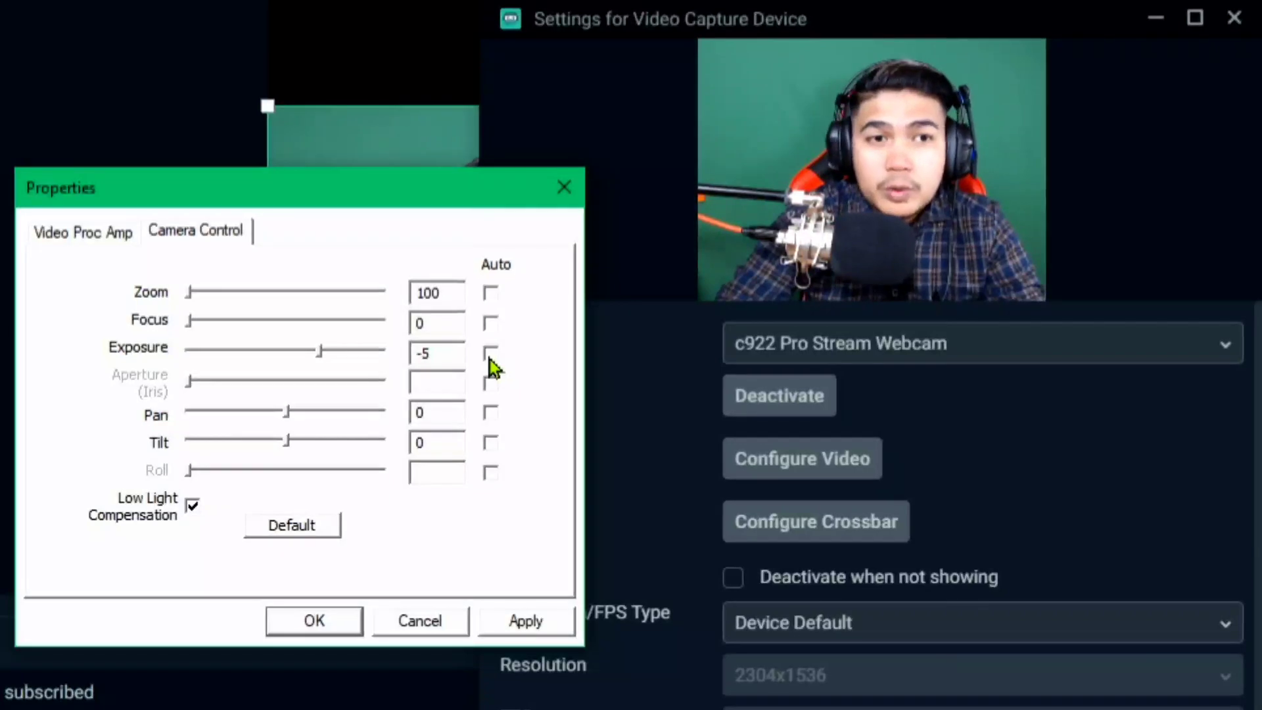
left_click(491, 357)
left_click(491, 356)
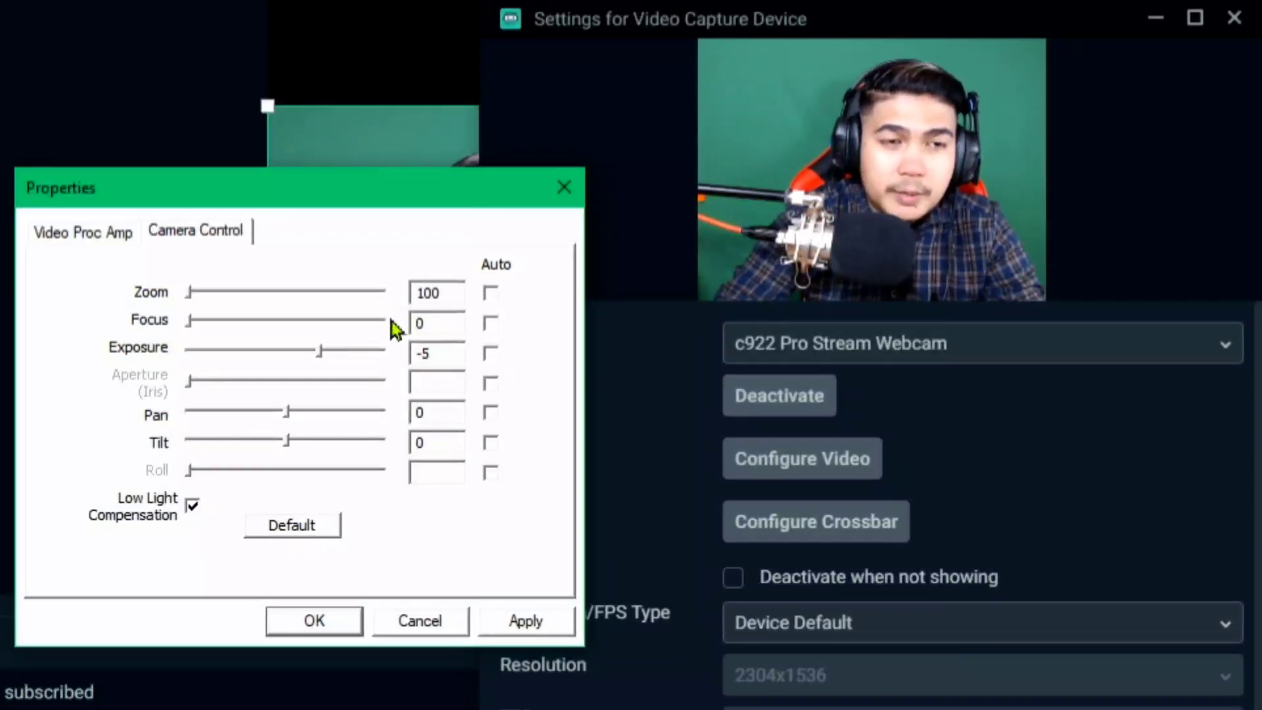
left_click(319, 355)
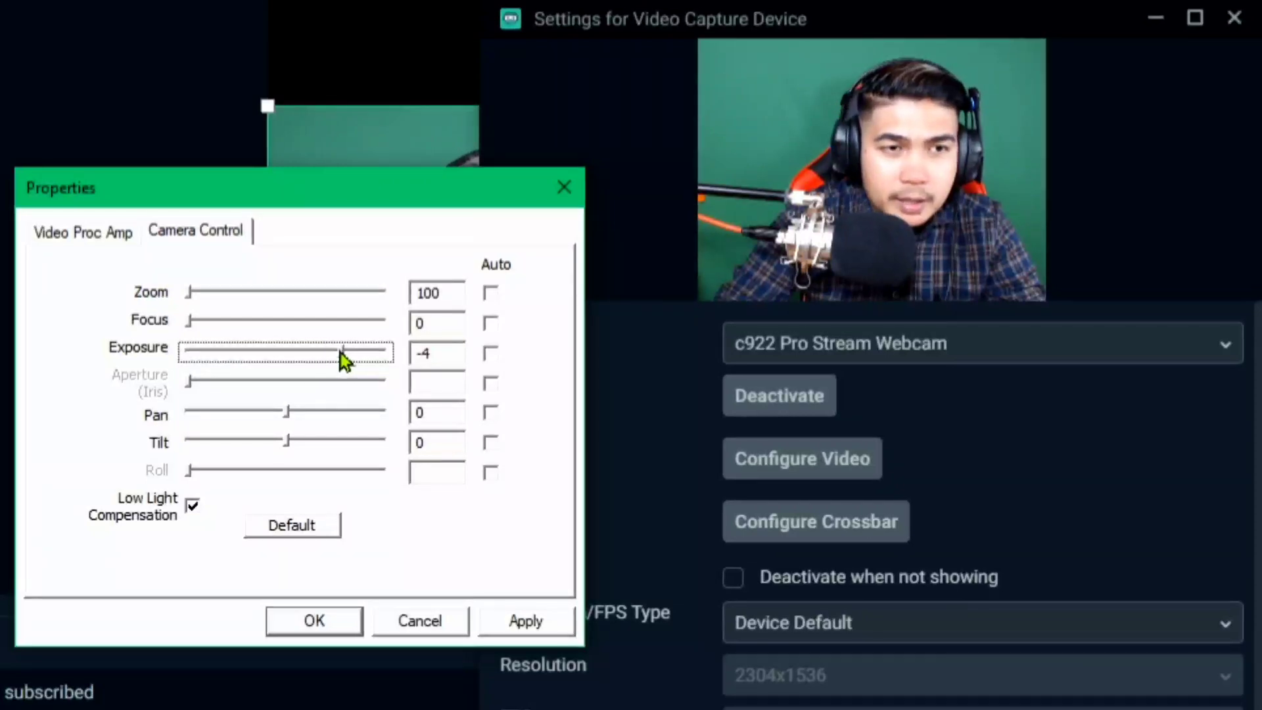
left_click_drag(345, 360, 403, 364)
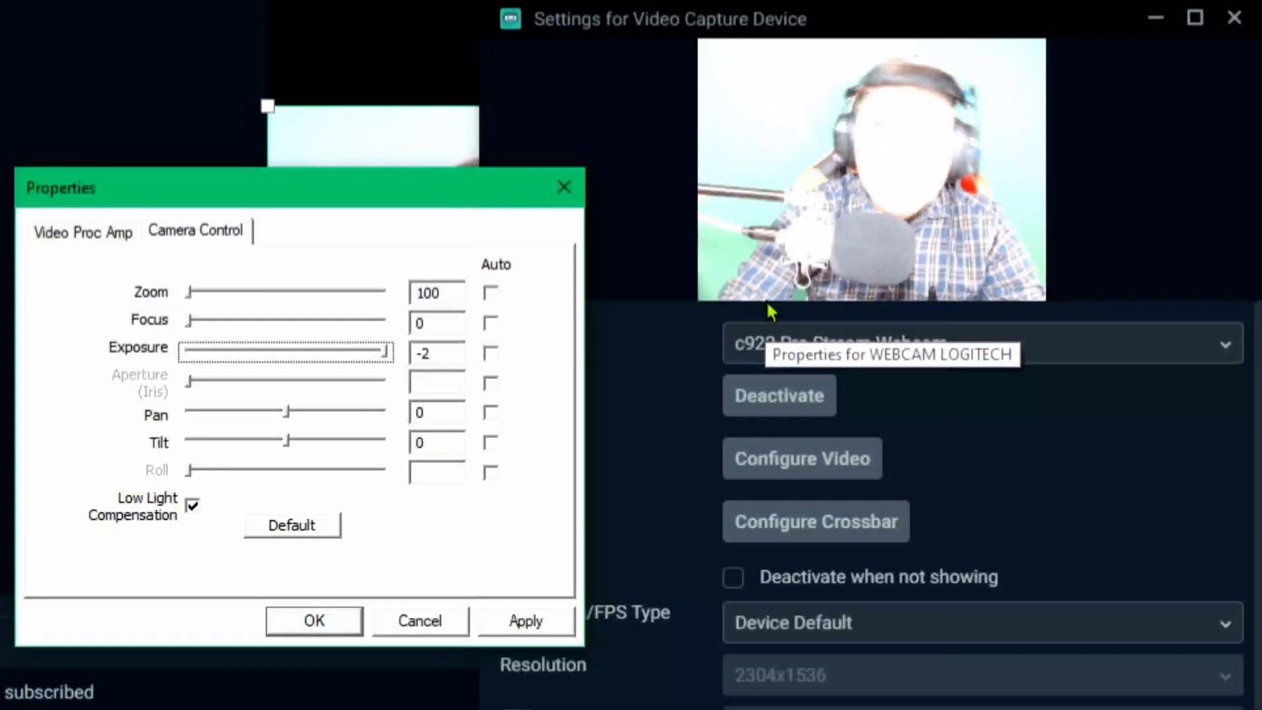
left_click(368, 357)
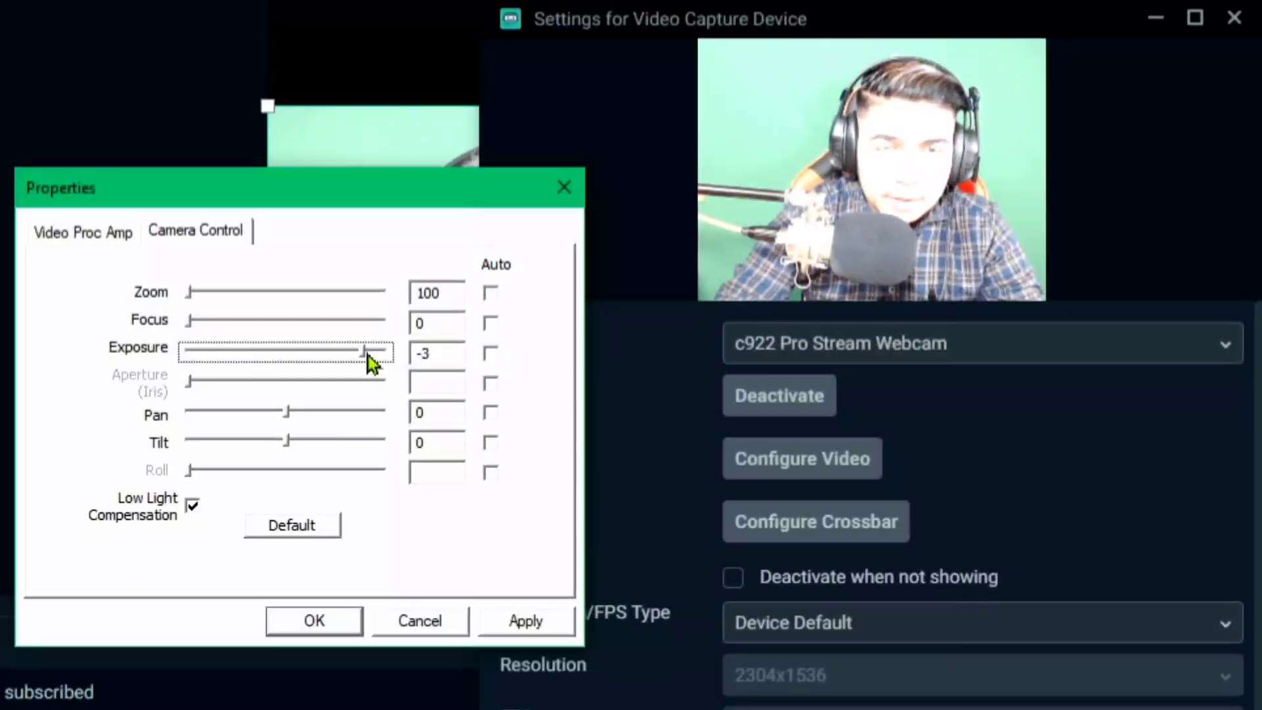
left_click(349, 353)
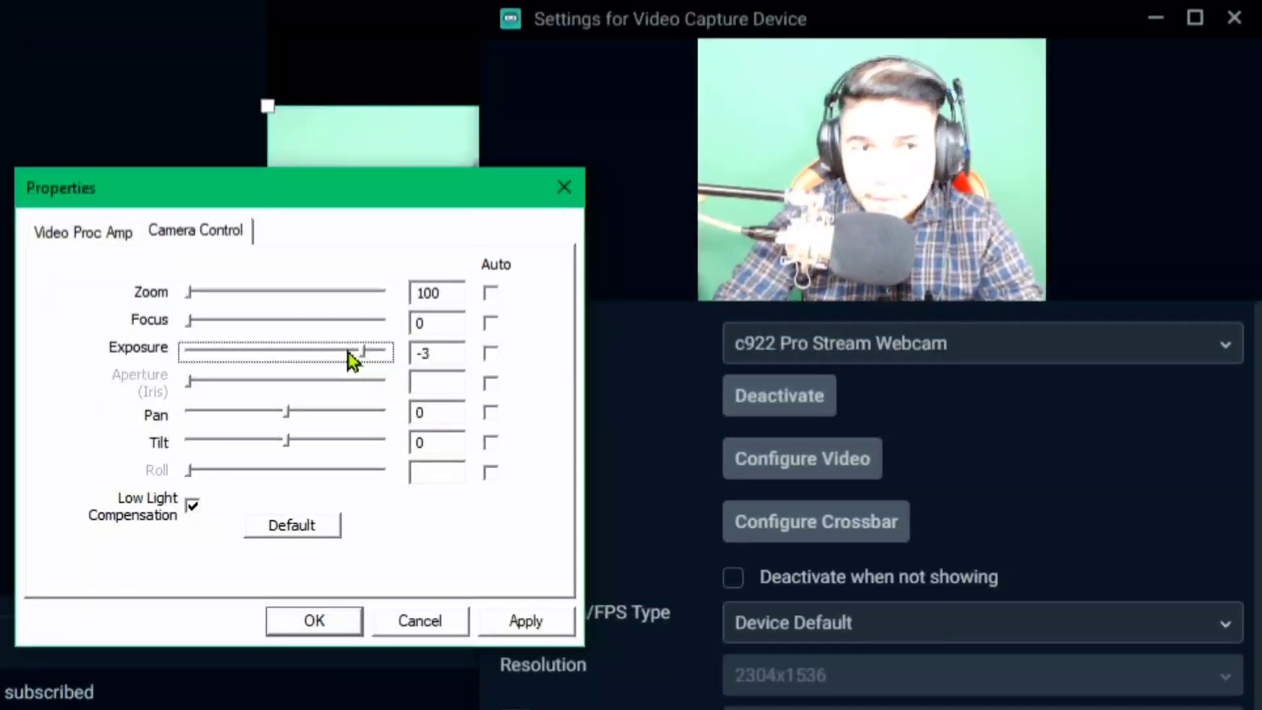
left_click(300, 358)
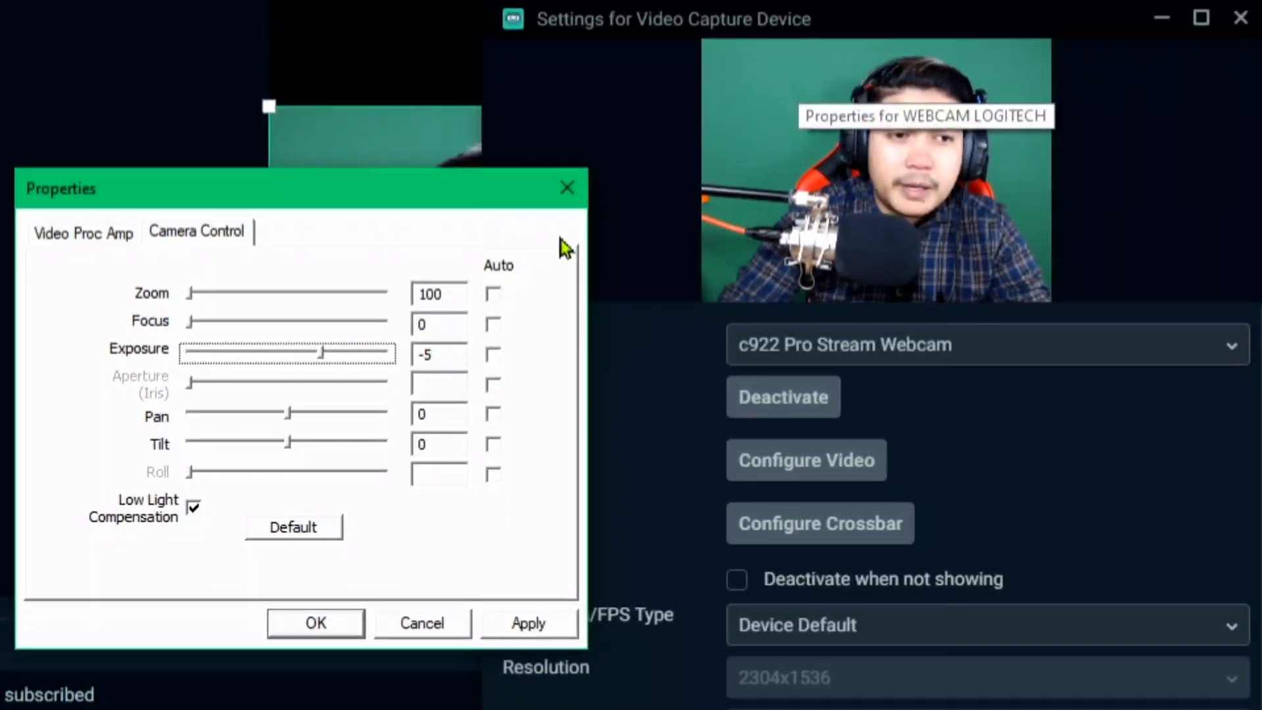
Try darker Exposure values of -6, -7 and -10, and return it to -5.
left_click(298, 356)
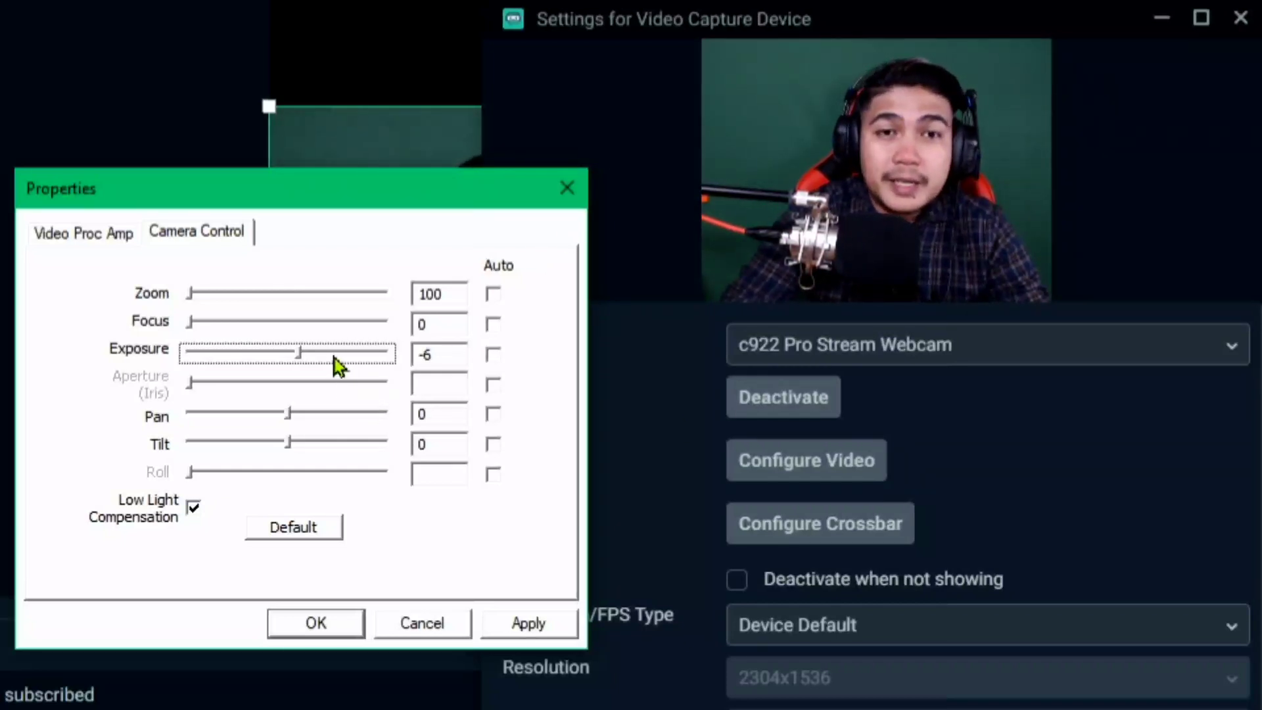
left_click(263, 361)
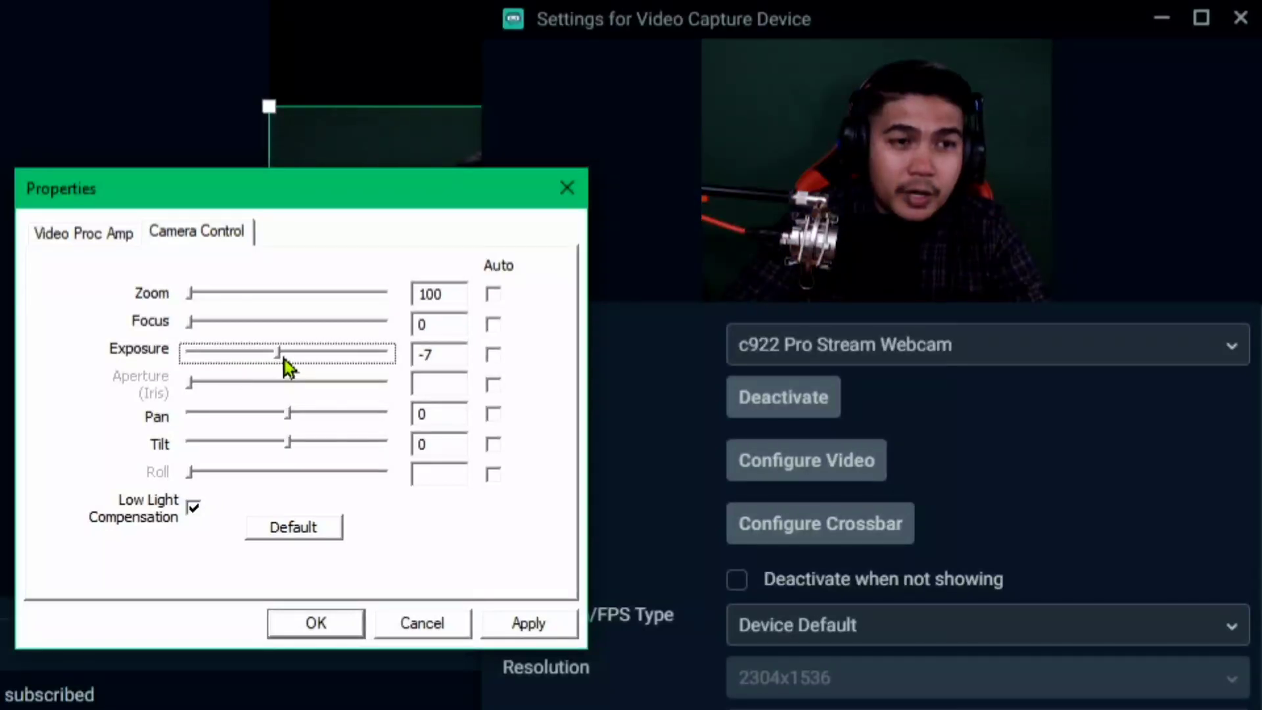
left_click_drag(281, 361, 191, 361)
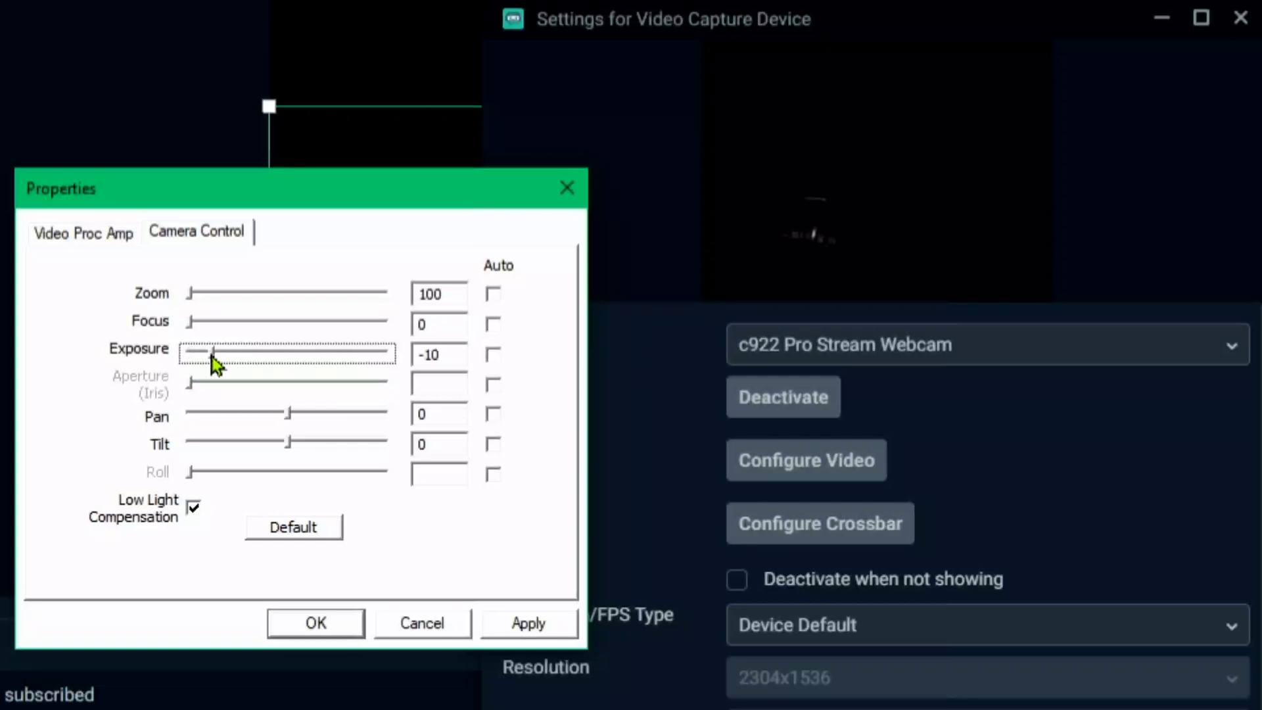
left_click_drag(216, 362, 342, 362)
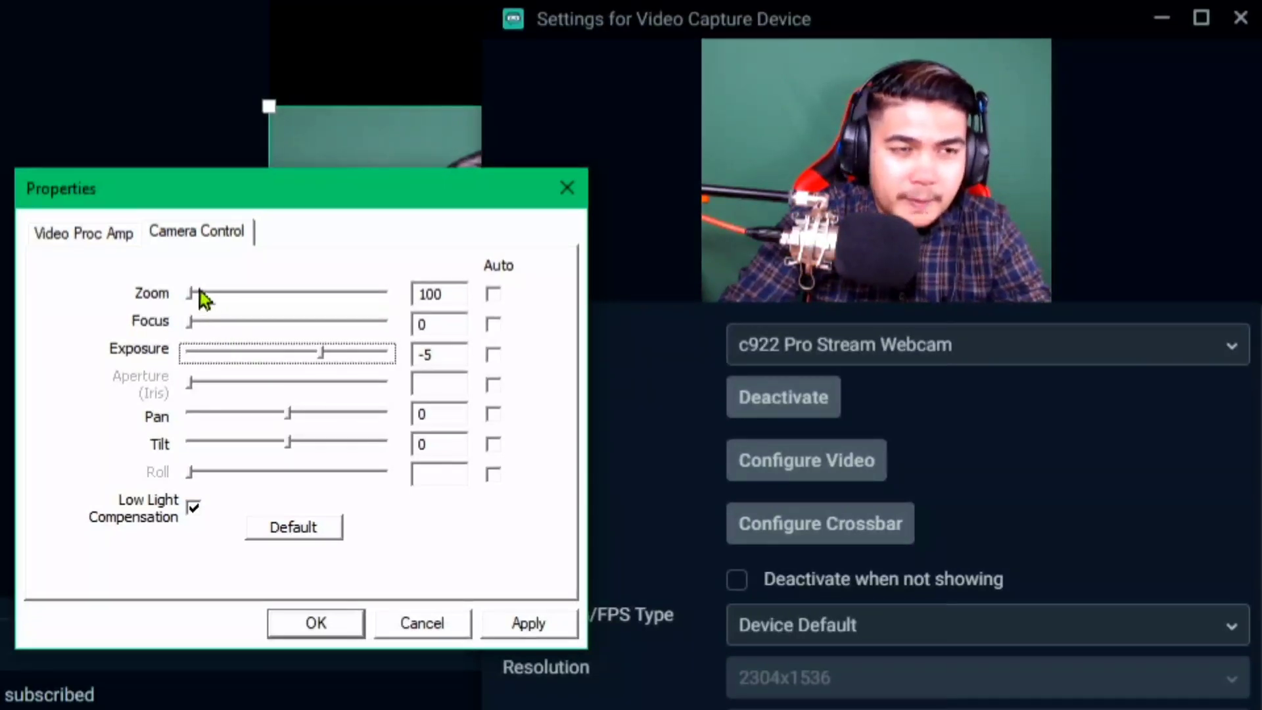
Set the webcam's Zoom to 110 in the camera controls.
mouse_move(191, 297)
left_mouse_down()
mouse_move(381, 290)
mouse_move(197, 272)
left_mouse_up()
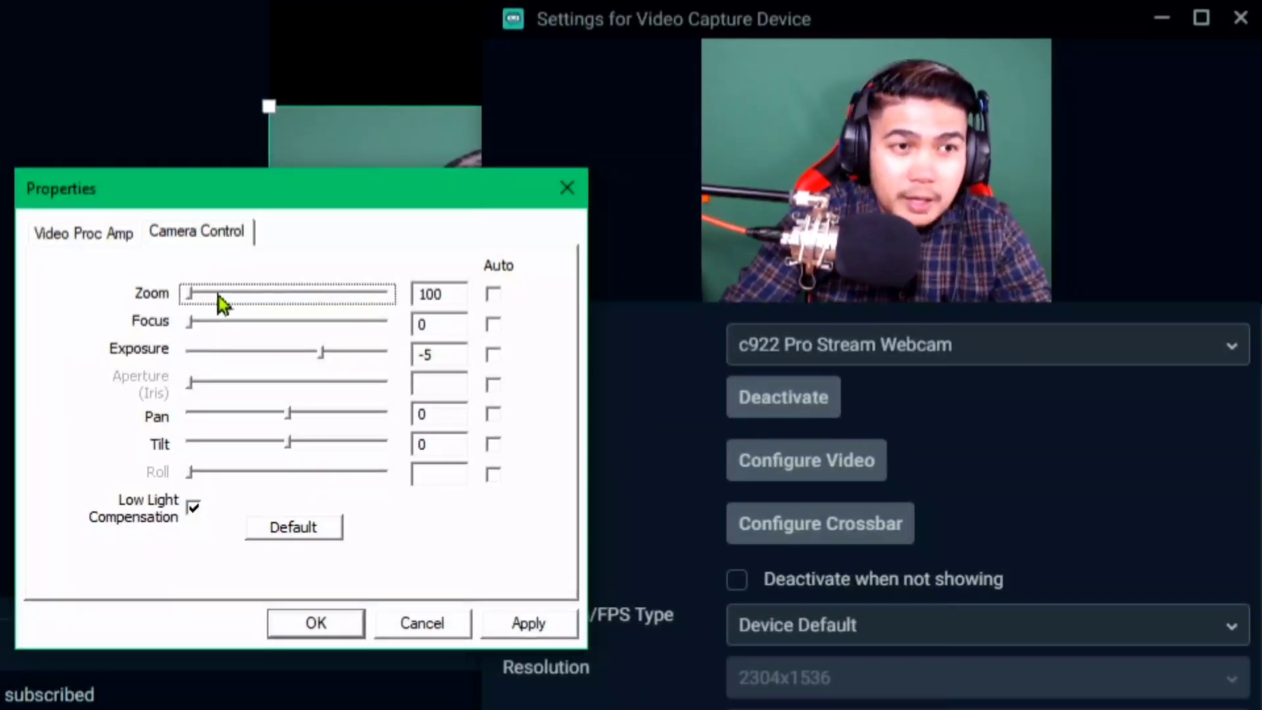
key("Right")
key("Right")
key("Right")
key("Right")
key("Right")
key("Right")
key("Right")
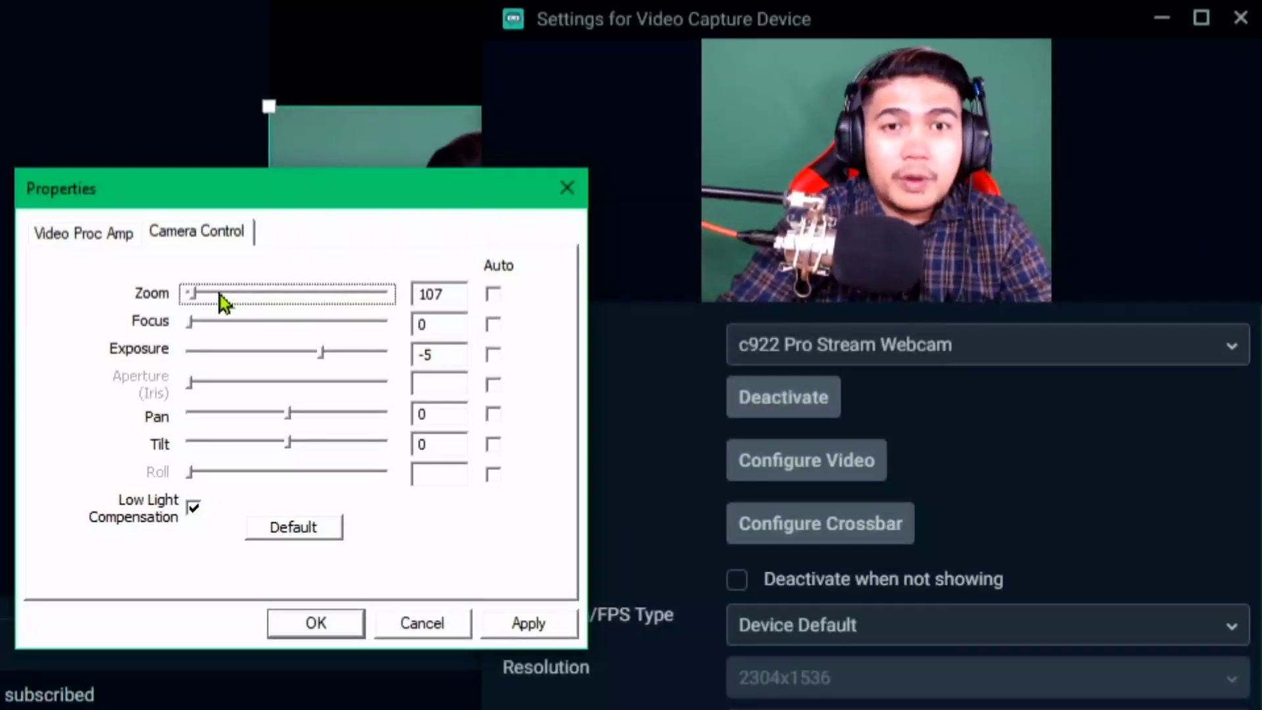
key("Right")
key("Right")
key("Right")
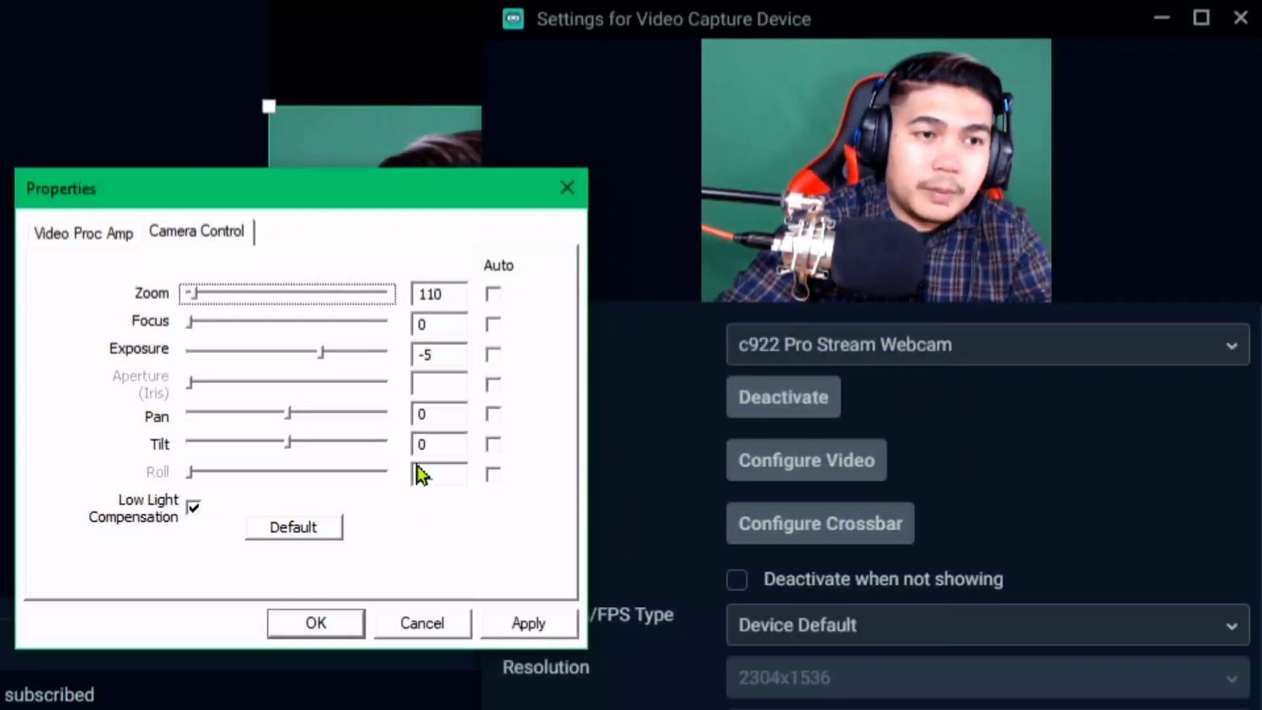
Keep Pan and Tilt at 0, turn off Low Light Compensation, and apply and close the camera properties.
mouse_move(288, 413)
left_mouse_down()
mouse_move(391, 427)
mouse_move(158, 414)
mouse_move(392, 416)
mouse_move(300, 426)
left_mouse_up()
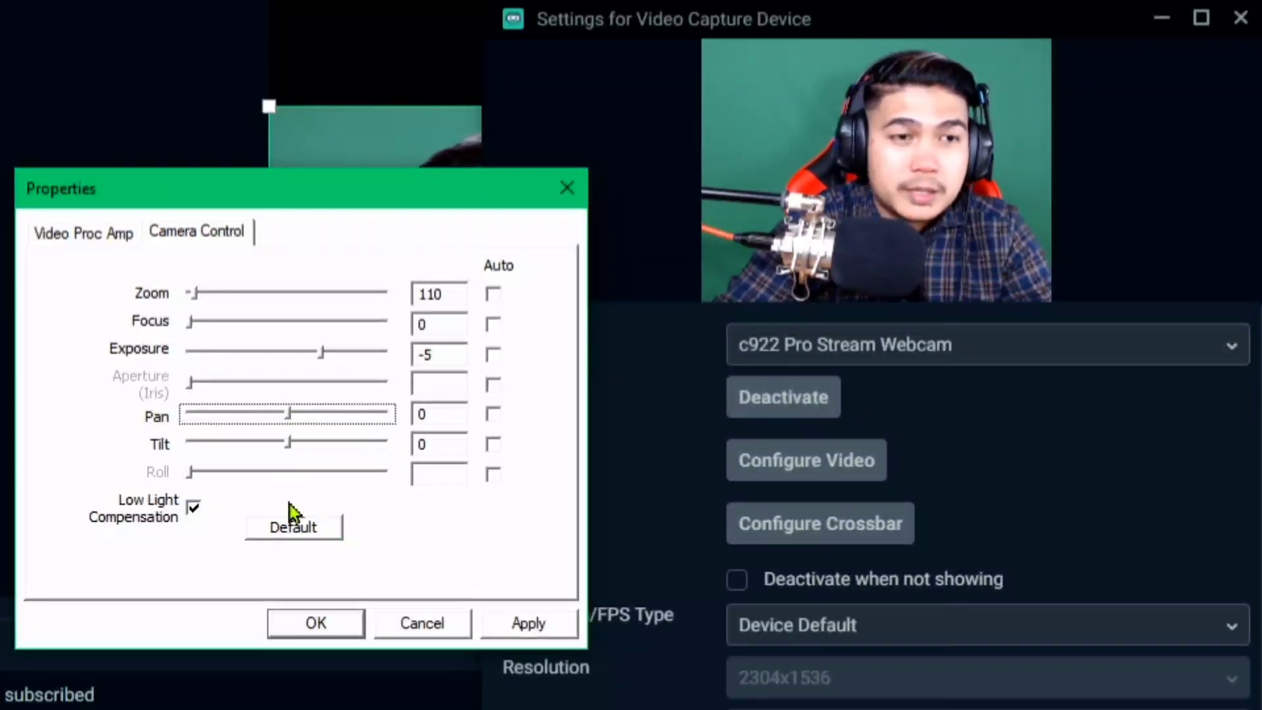
left_click_drag(281, 439, 187, 455)
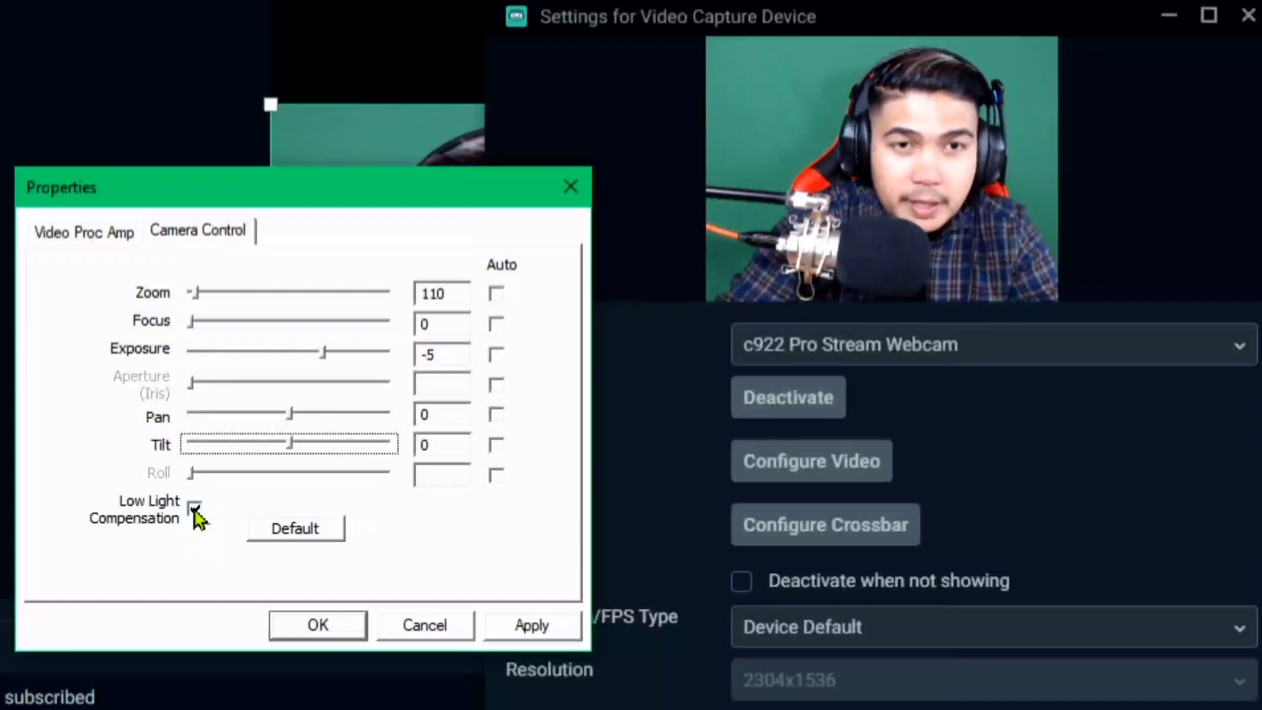
left_click(195, 510)
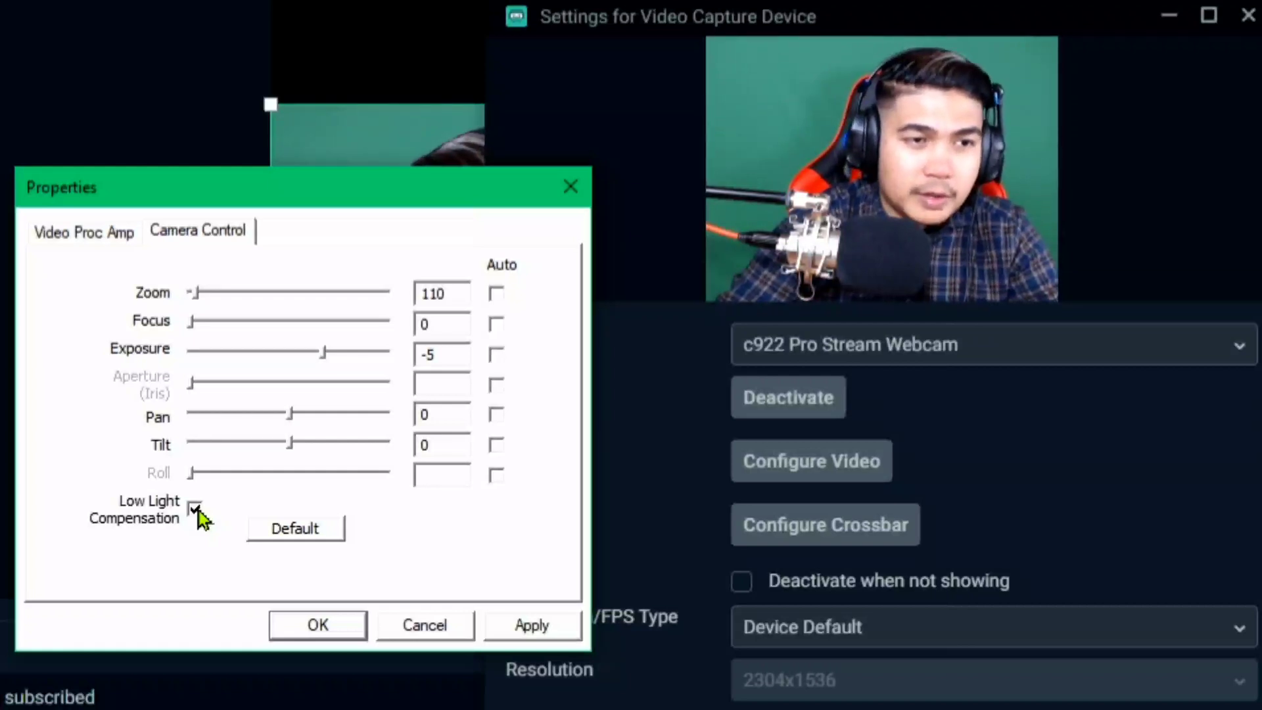
left_click(529, 628)
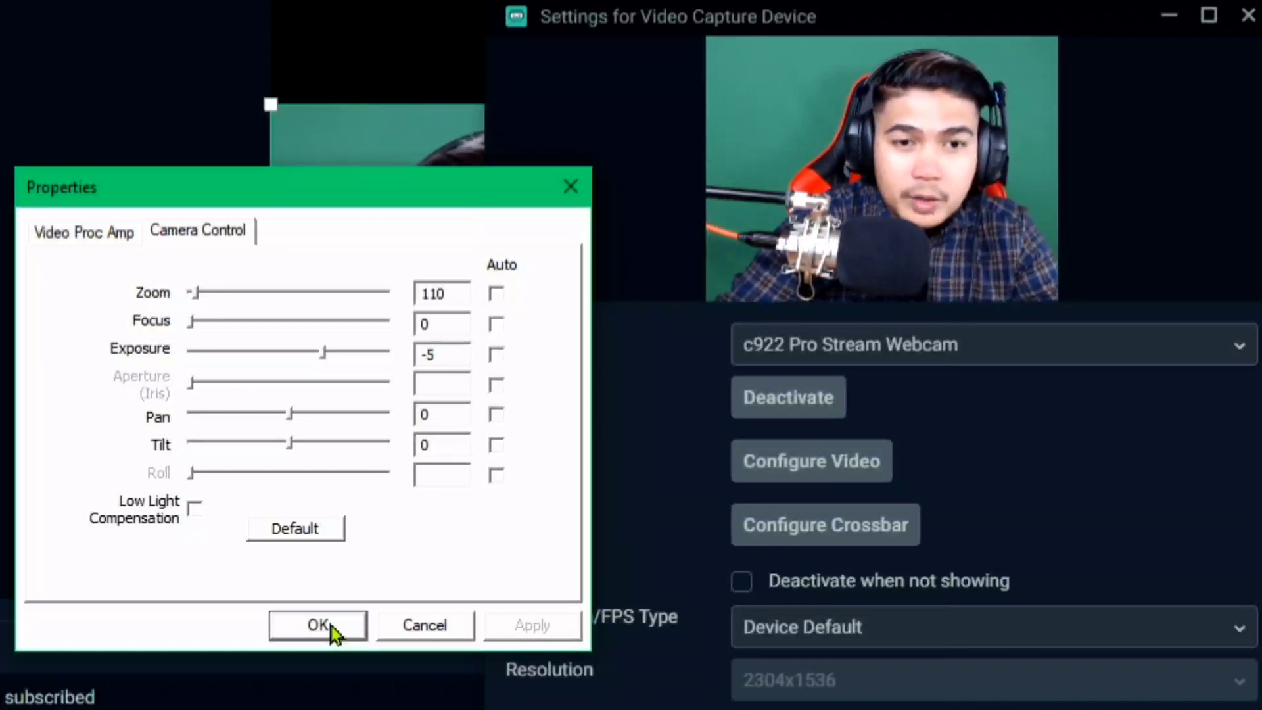
left_click(330, 626)
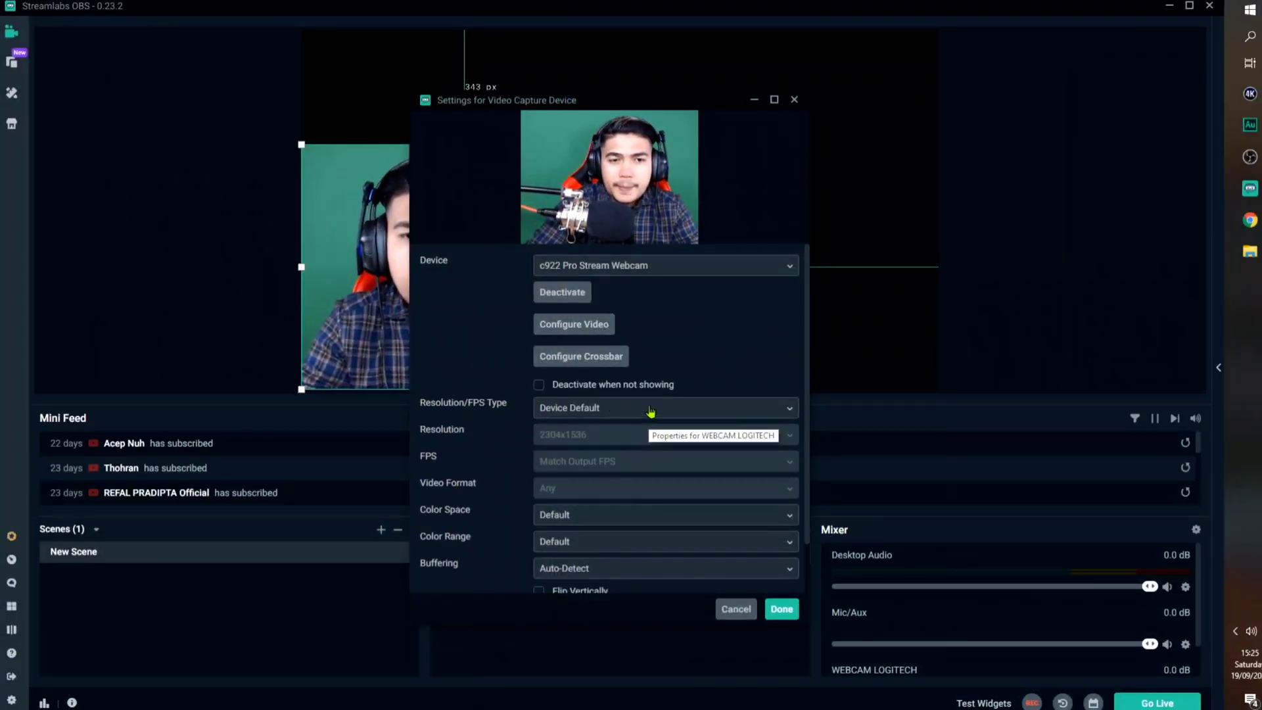
Set the webcam's Resolution/FPS Type to Custom and its resolution to 1920x1080.
left_click(589, 408)
left_click(595, 431)
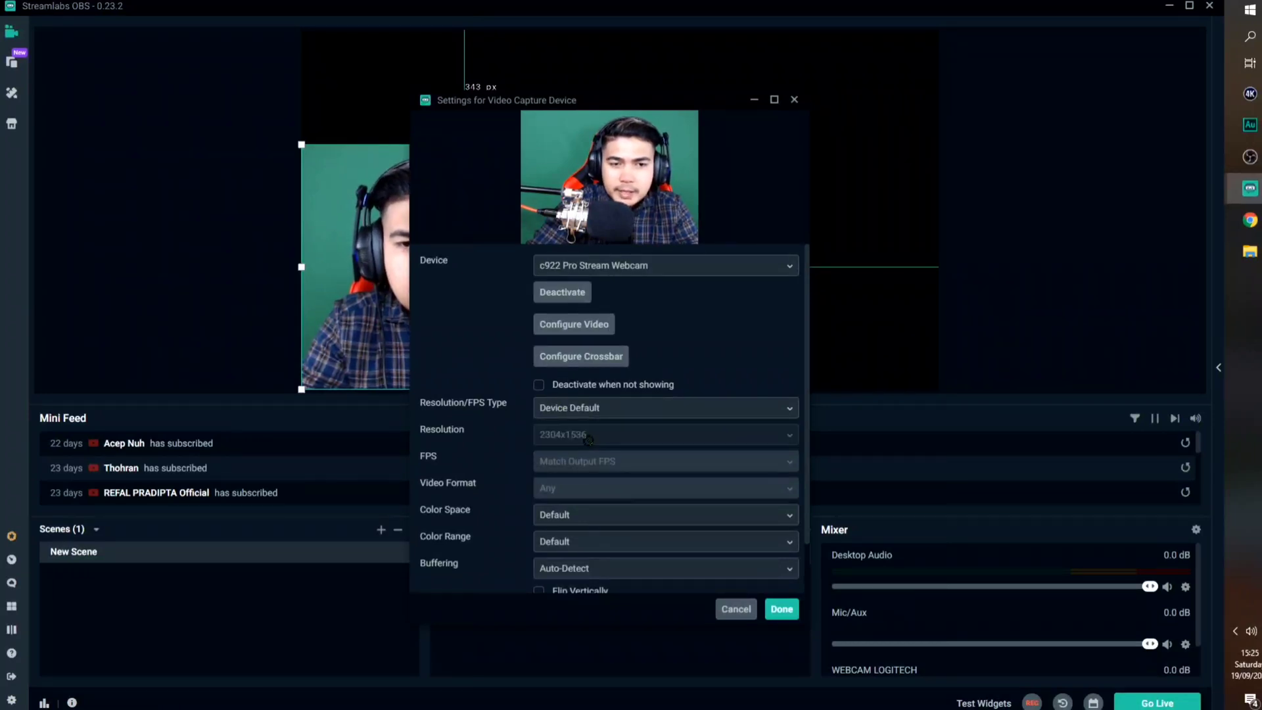
left_click(619, 407)
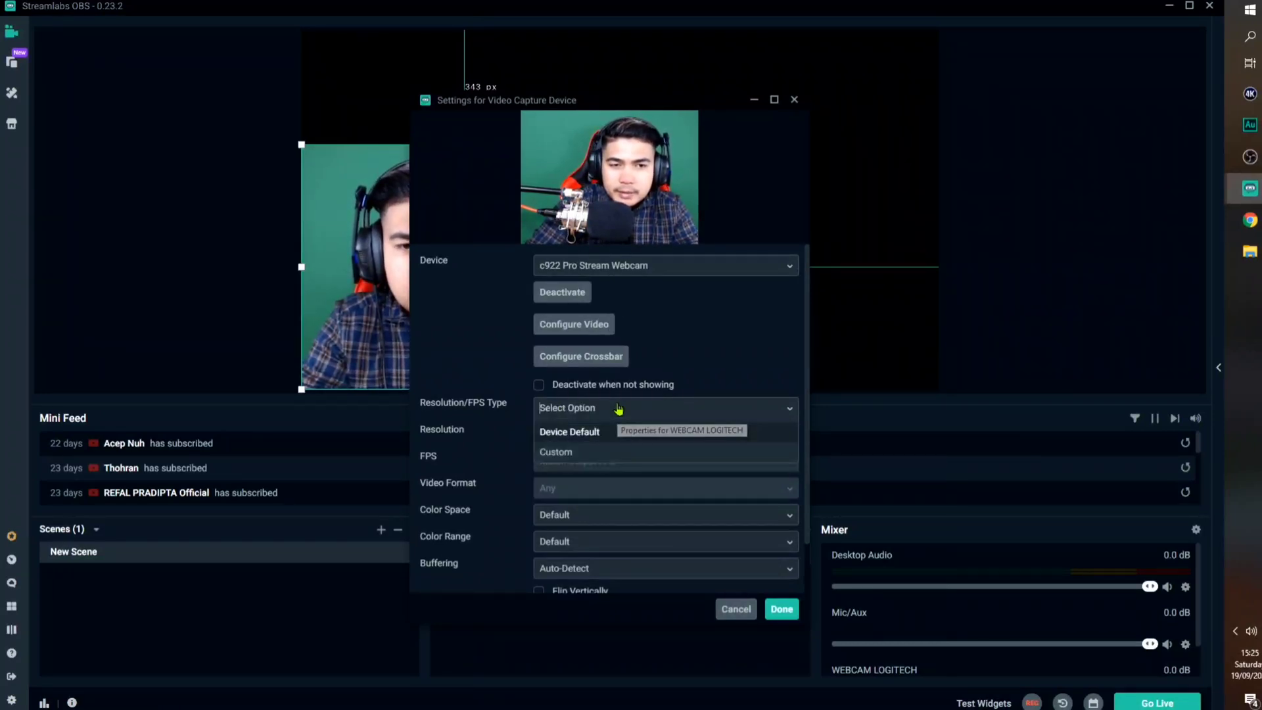
left_click(597, 452)
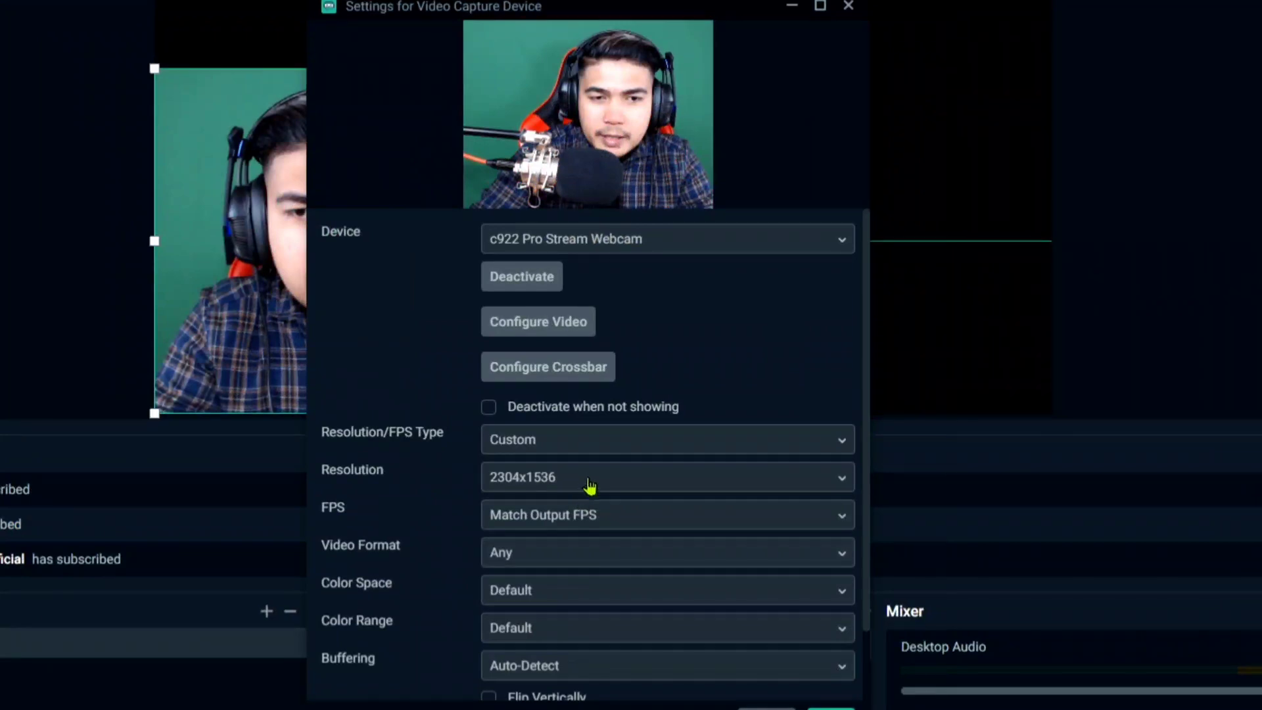
left_click(590, 480)
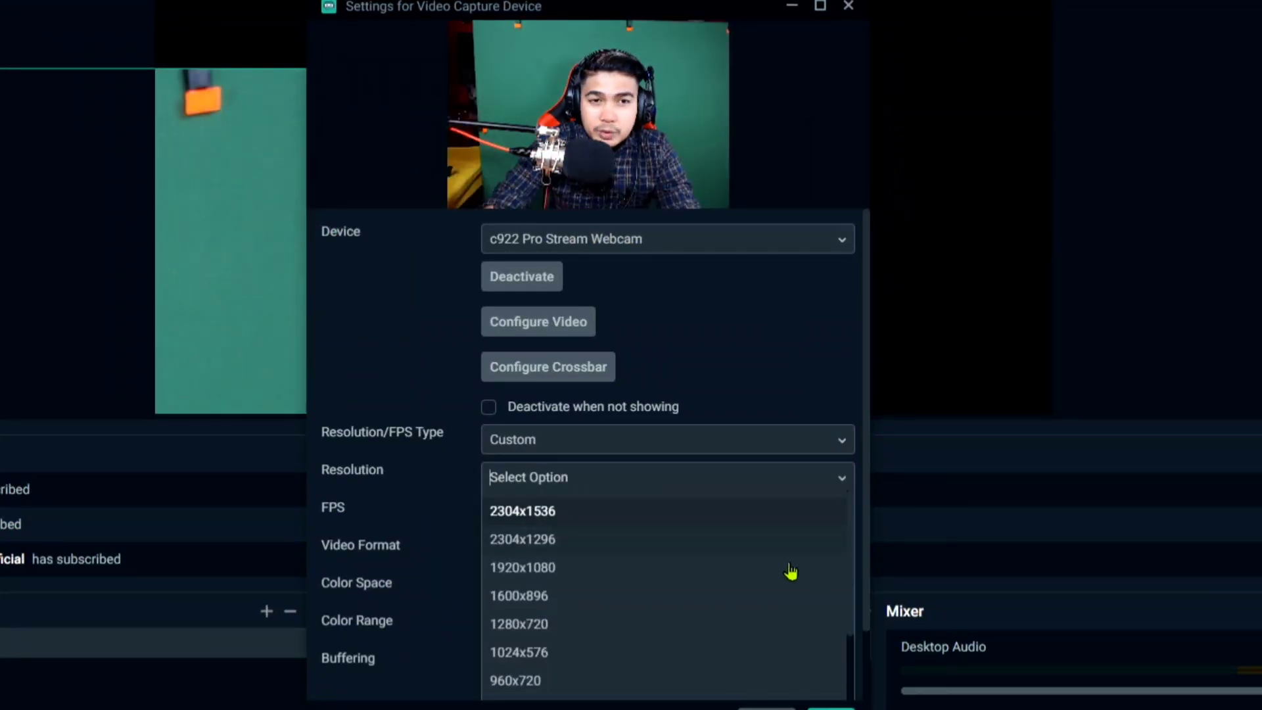
scroll(766, 590, "down", 1)
scroll(592, 535, "up", 1)
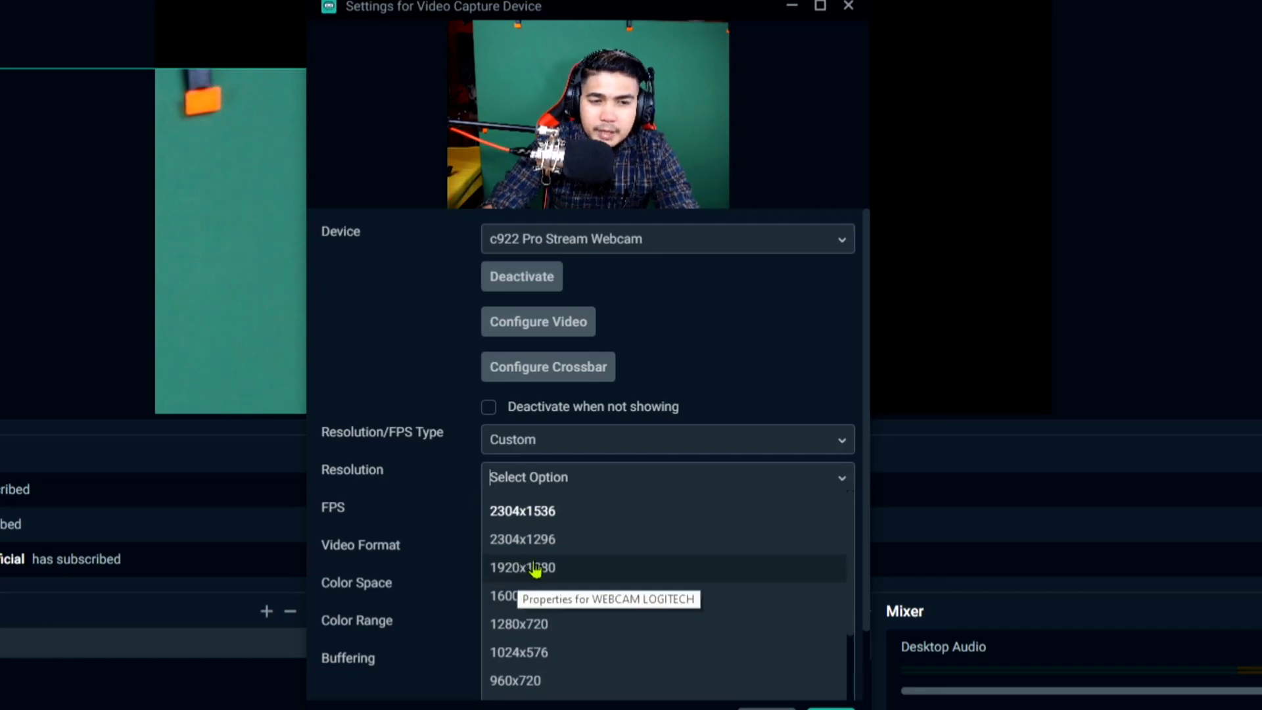
left_click(585, 569)
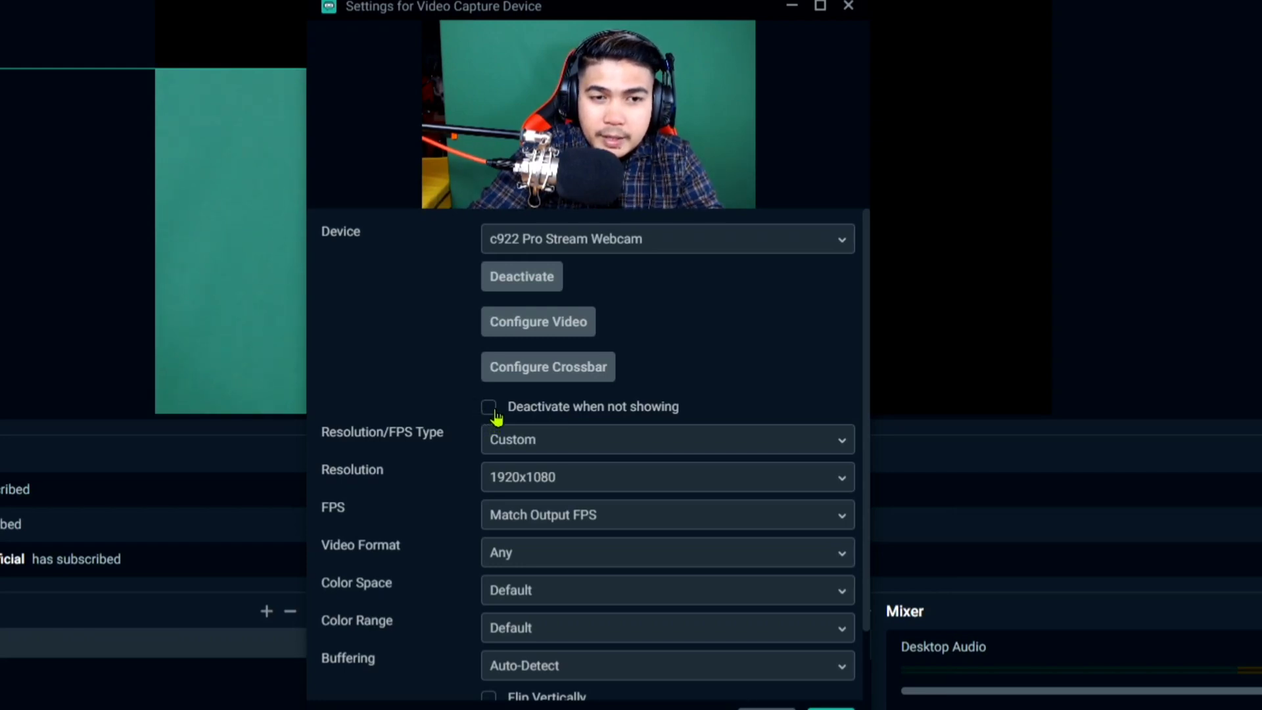
Enable Deactivate when not showing for the webcam and save the source settings.
left_click(530, 411)
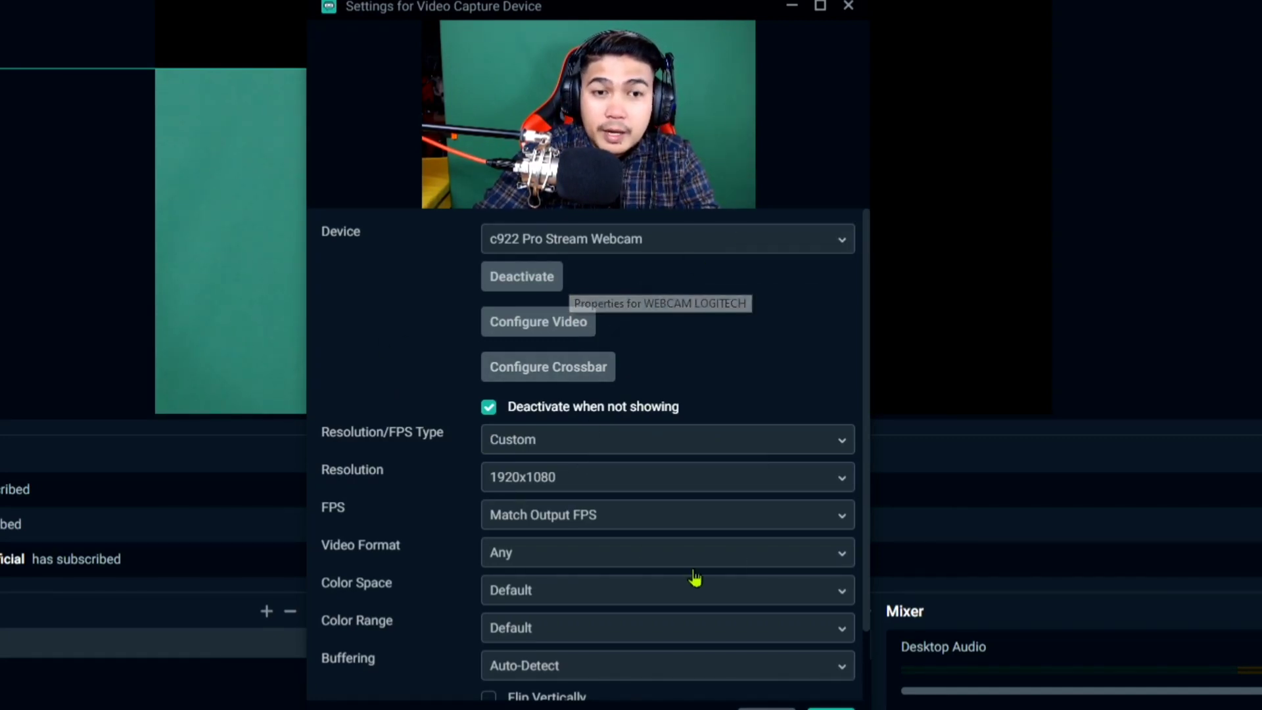
scroll(640, 492, "down", 2)
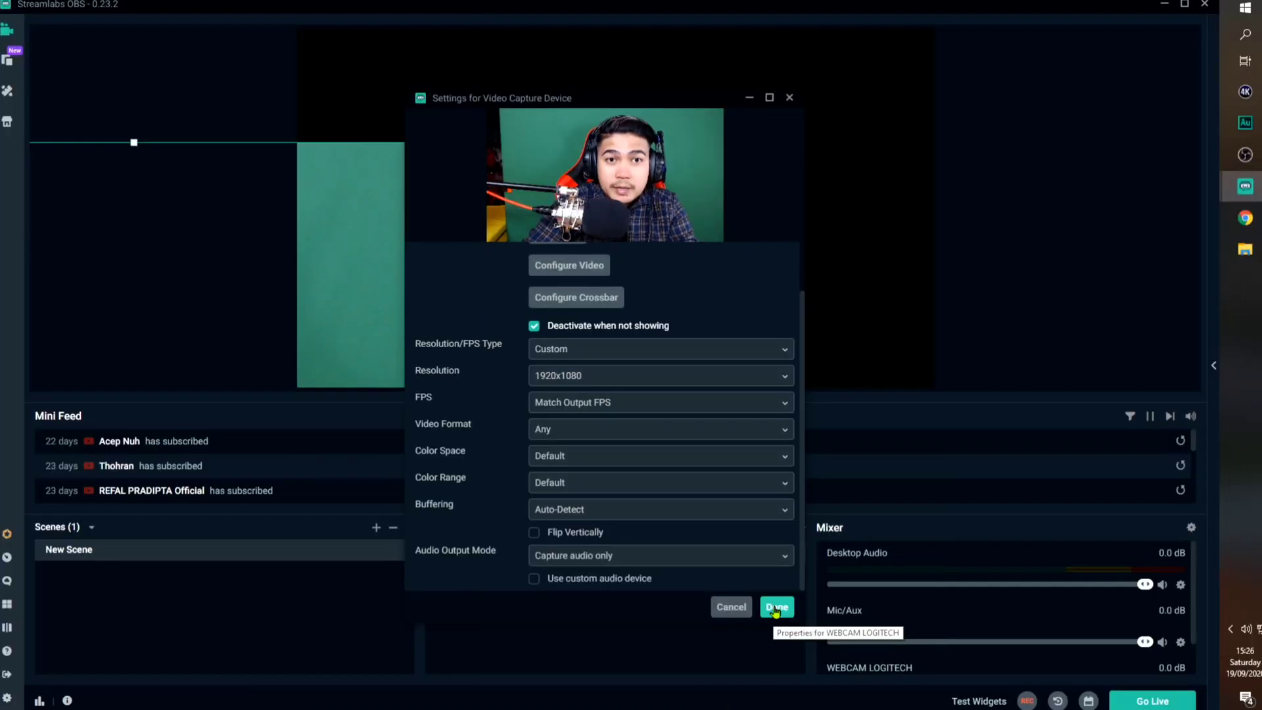
left_click(776, 608)
Move and resize the webcam source in the preview so that it fills the whole canvas.
left_click_drag(590, 223, 848, 146)
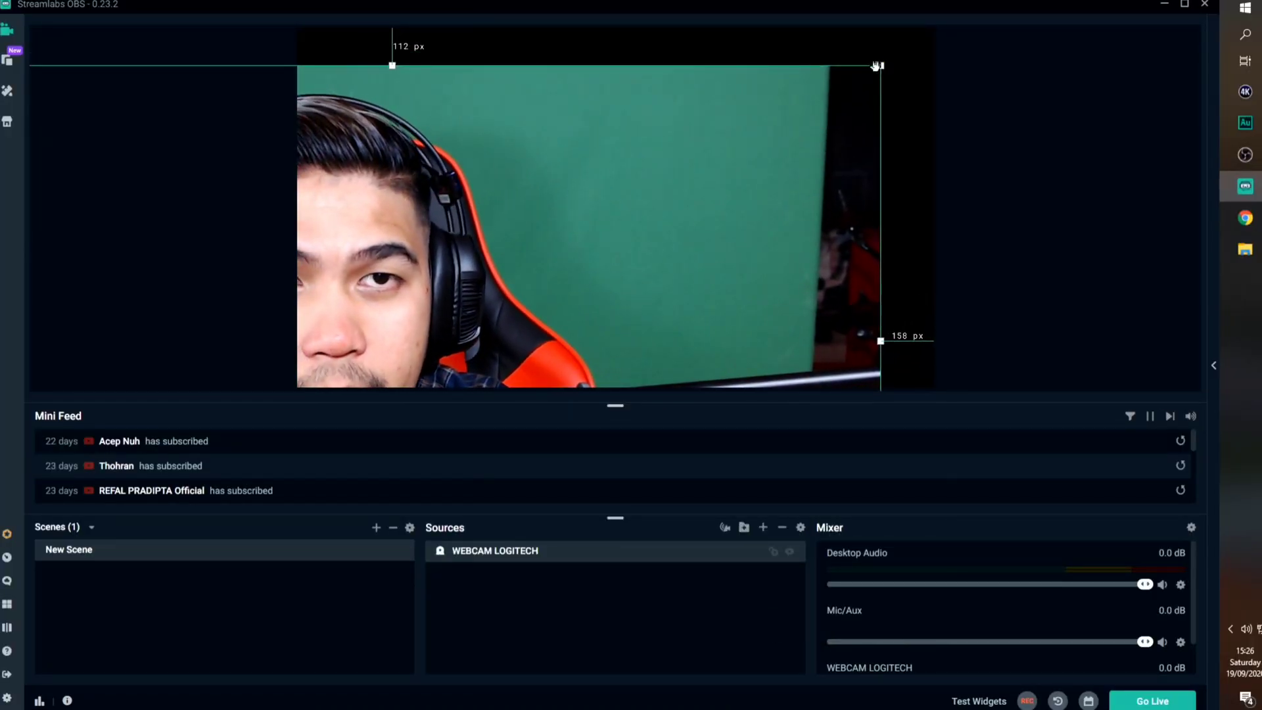
left_click_drag(880, 65, 859, 108)
left_click_drag(791, 164, 786, 130)
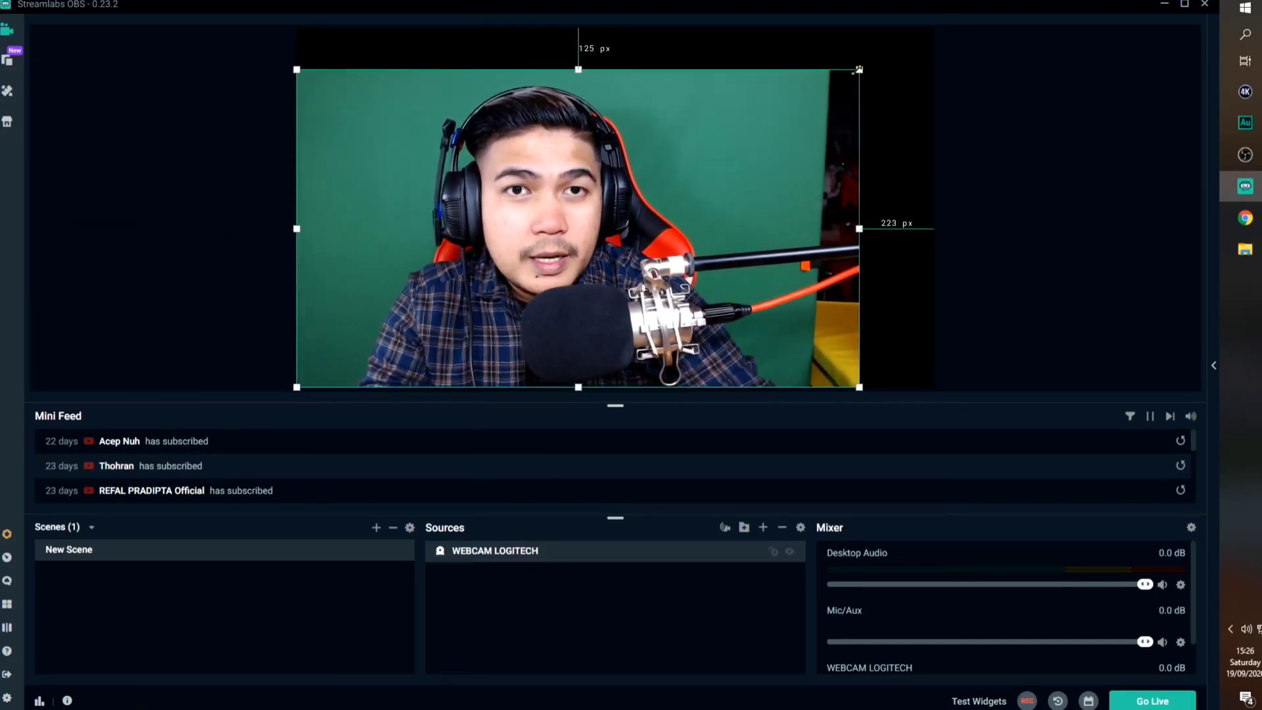
left_click_drag(860, 69, 937, 43)
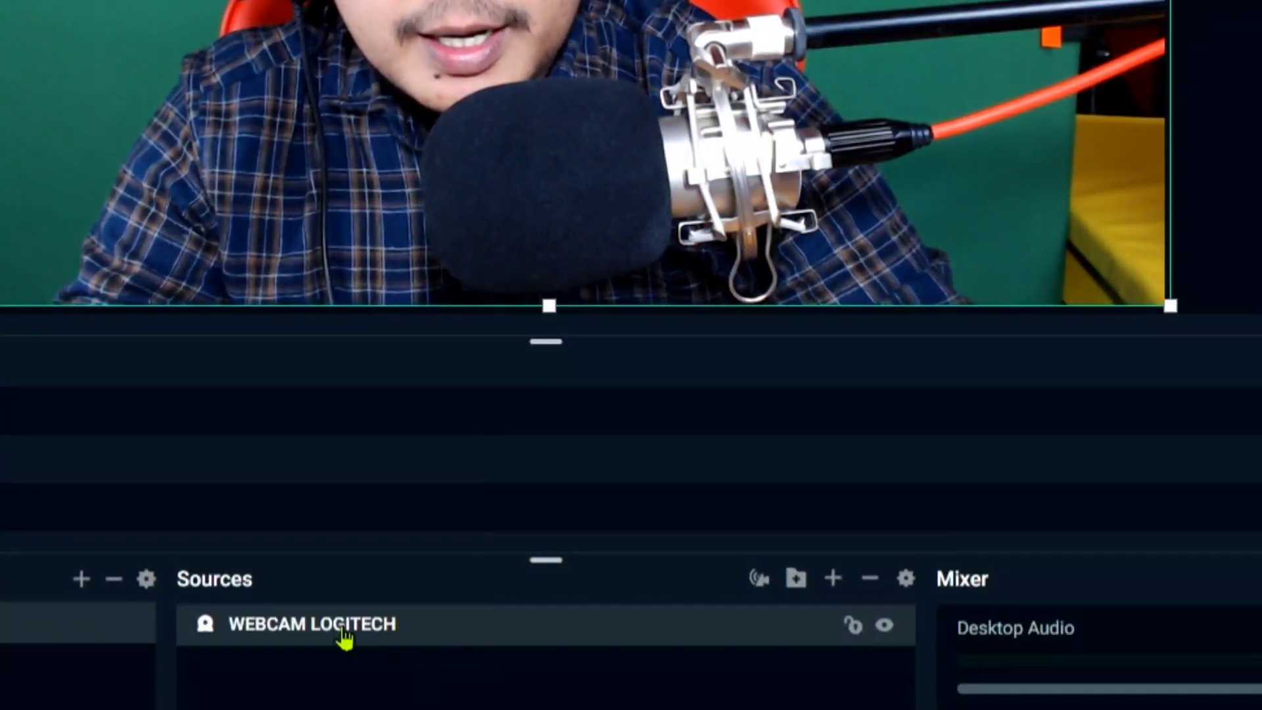
Add a Color Correction filter to the WEBCAM LOGITECH source.
right_click(337, 624)
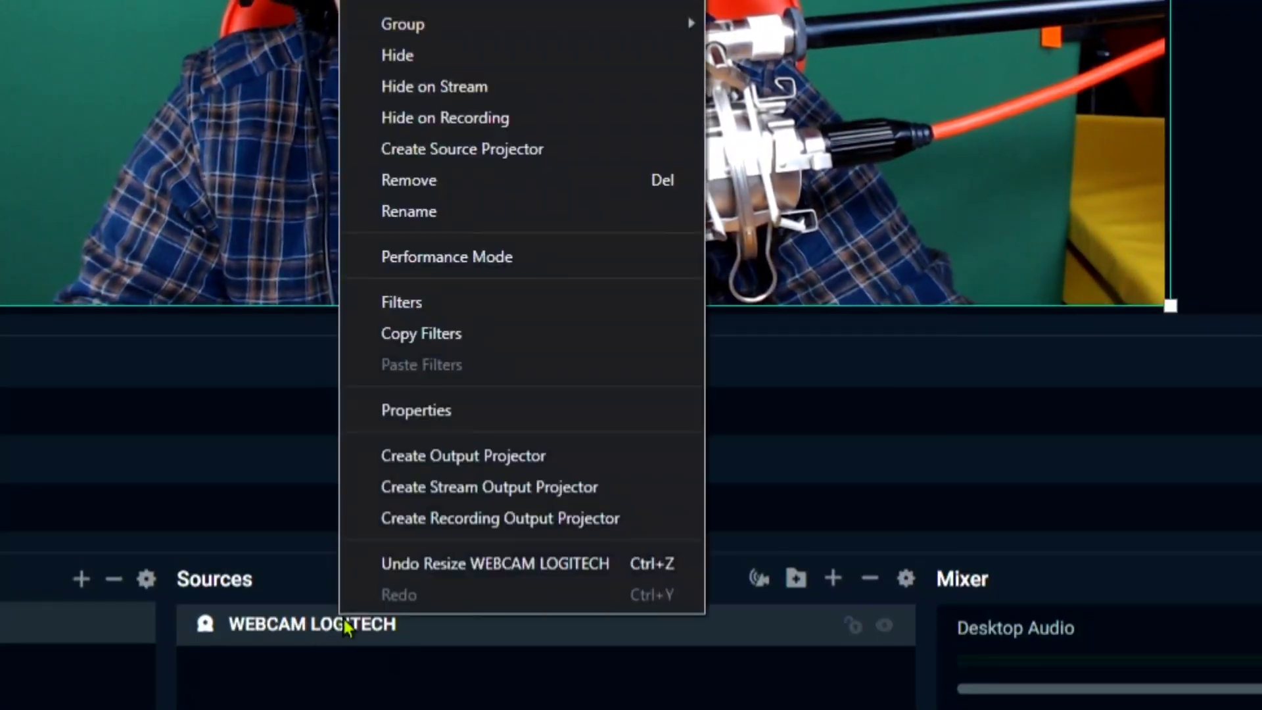
left_click(533, 301)
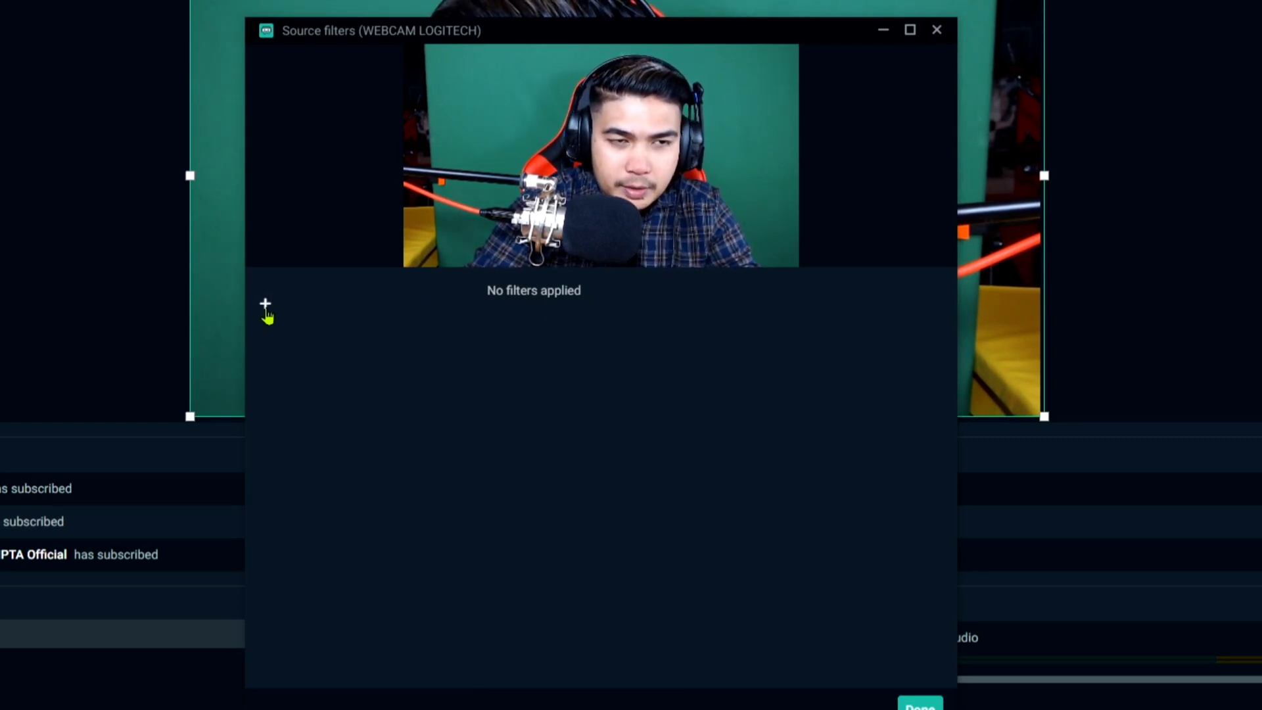
left_click(265, 306)
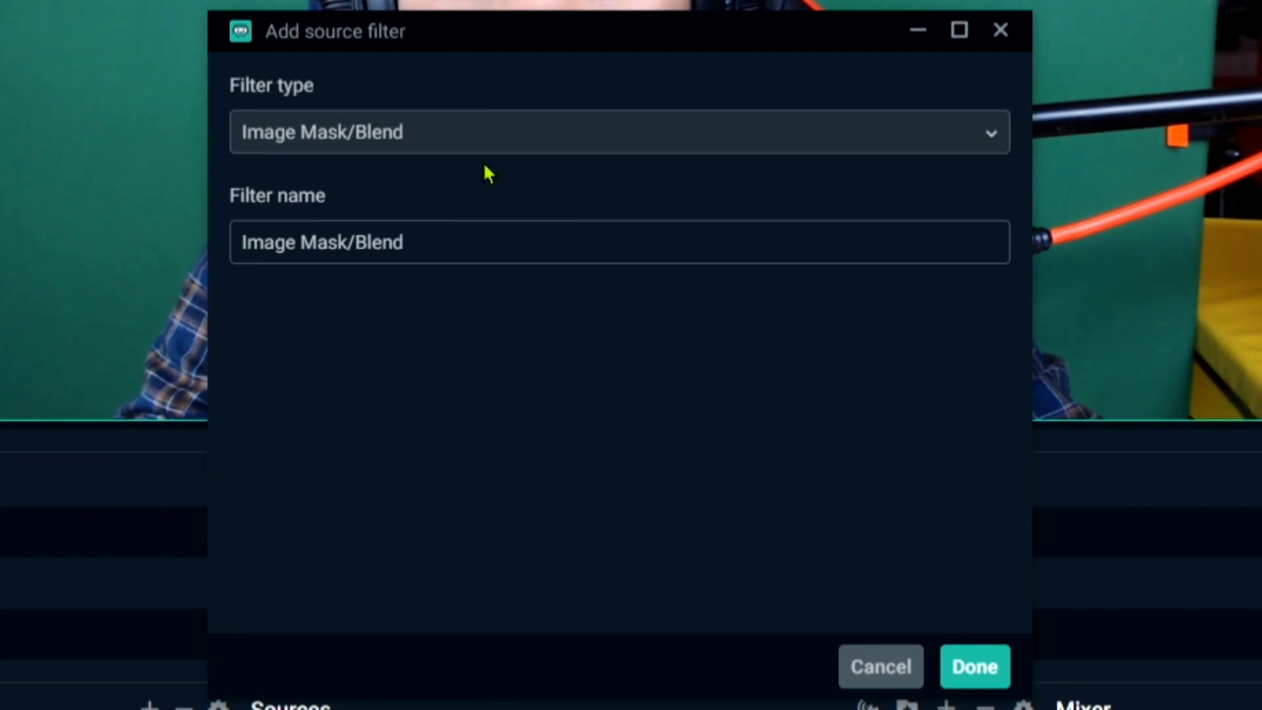
left_click(542, 134)
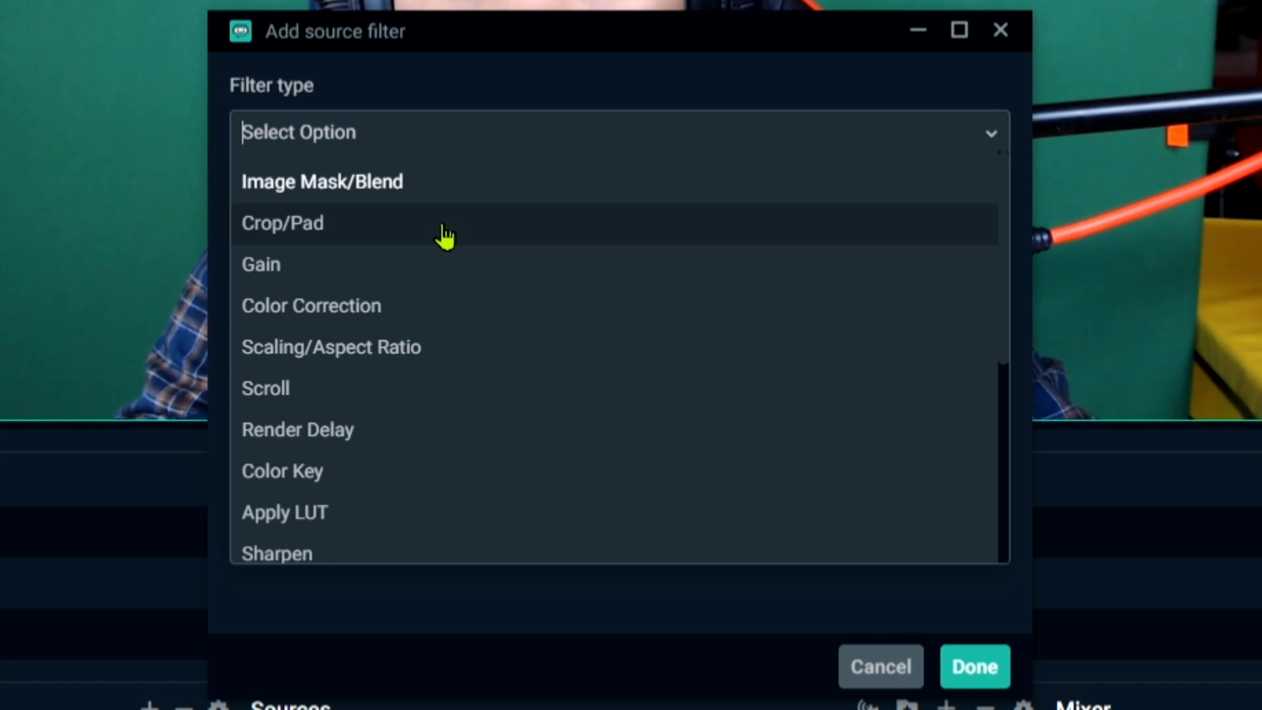
left_click(468, 309)
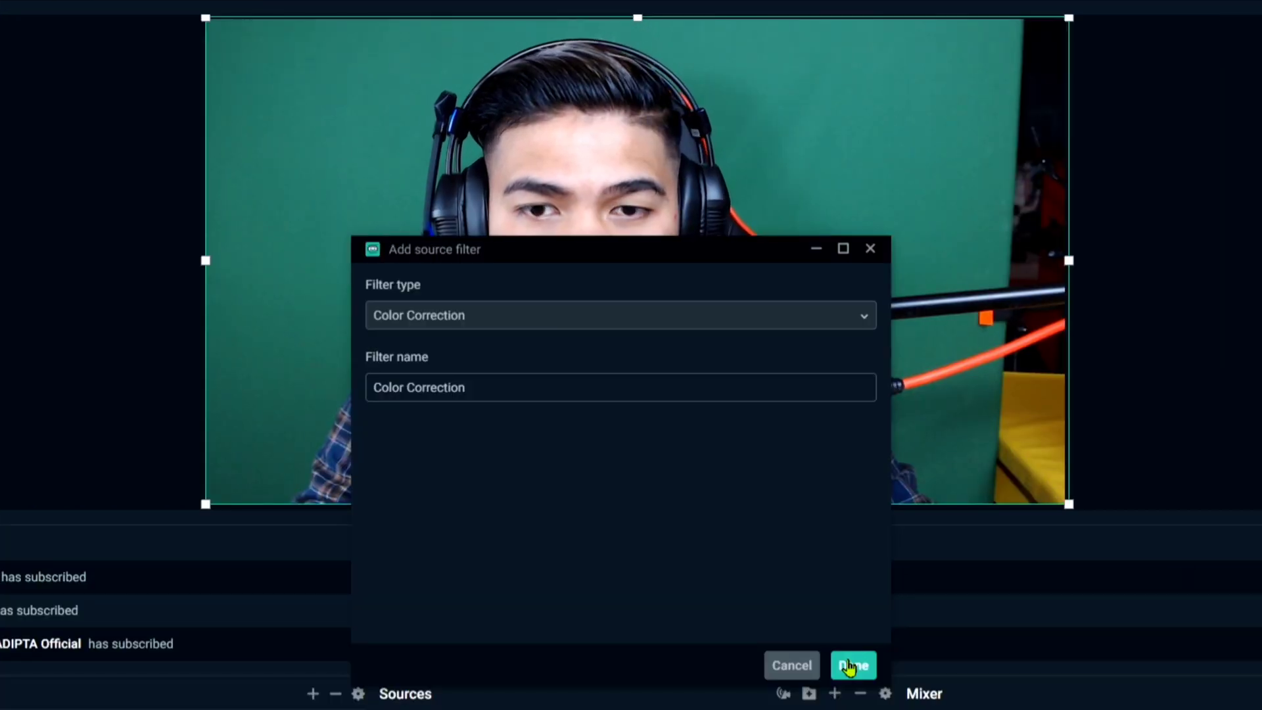
left_click(774, 506)
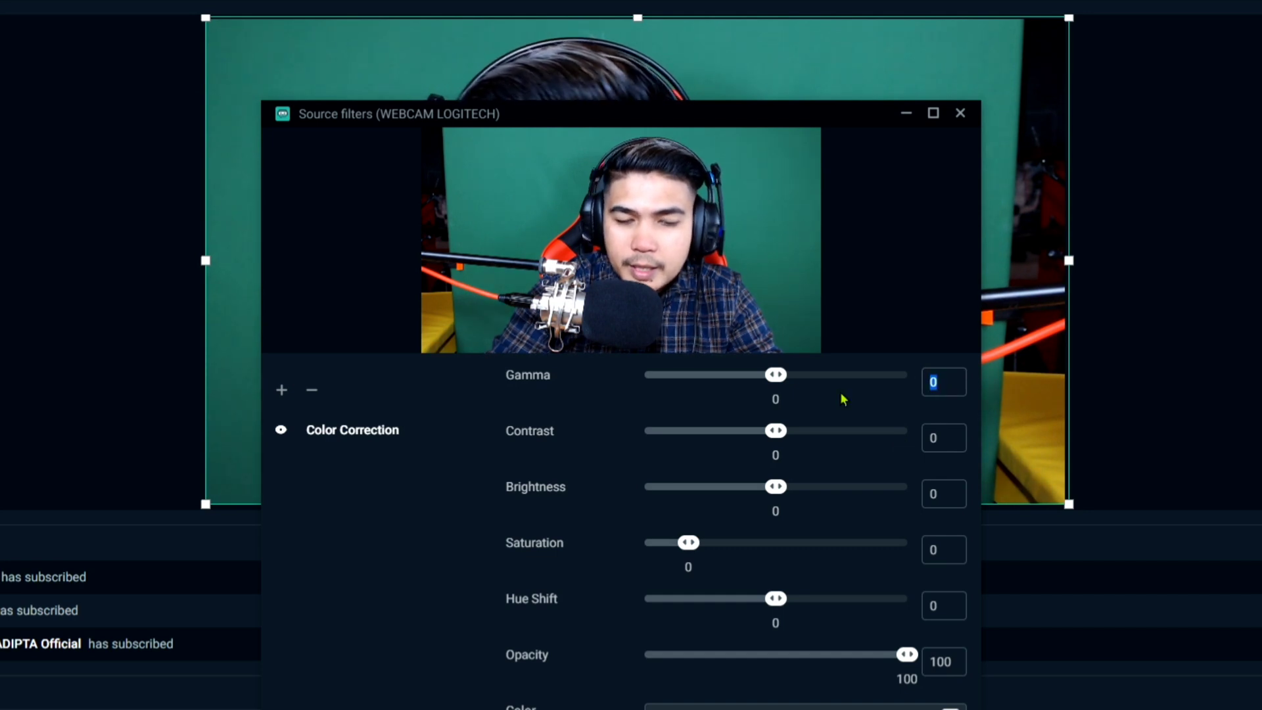
Set the Color Correction filter's Gamma to -0.1 and Saturation to 0.1.
type("0")
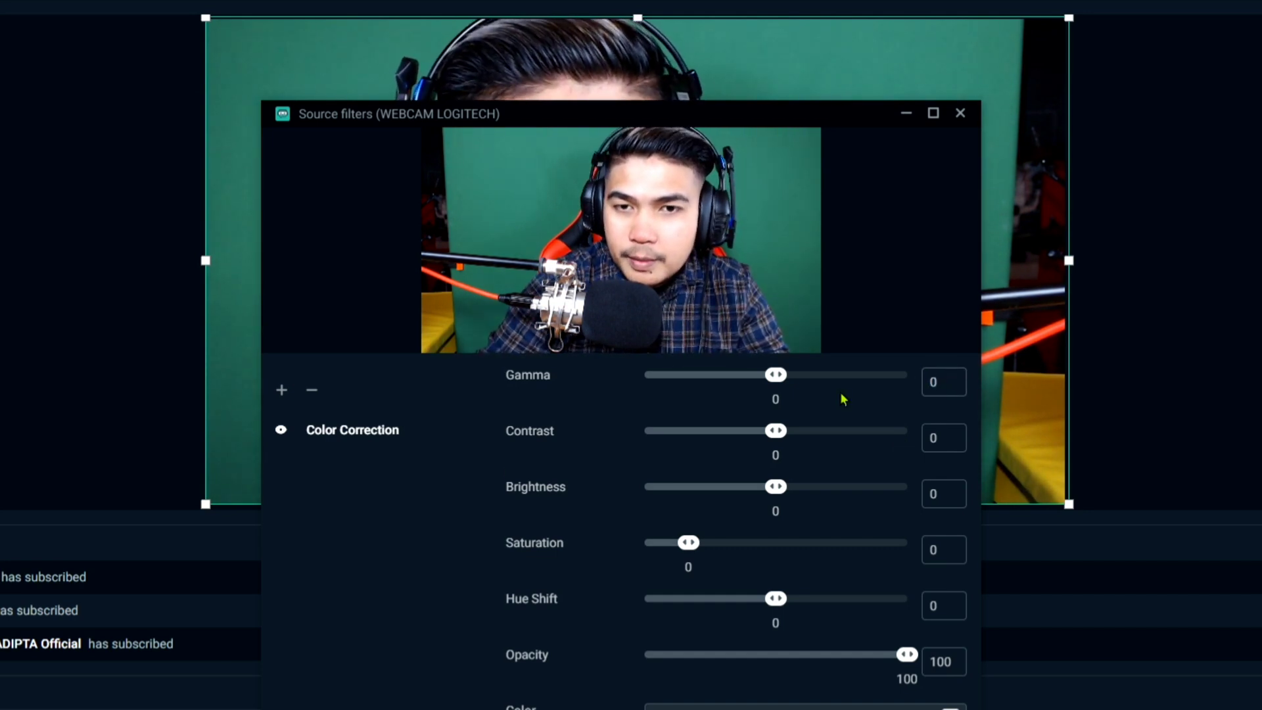
type("-")
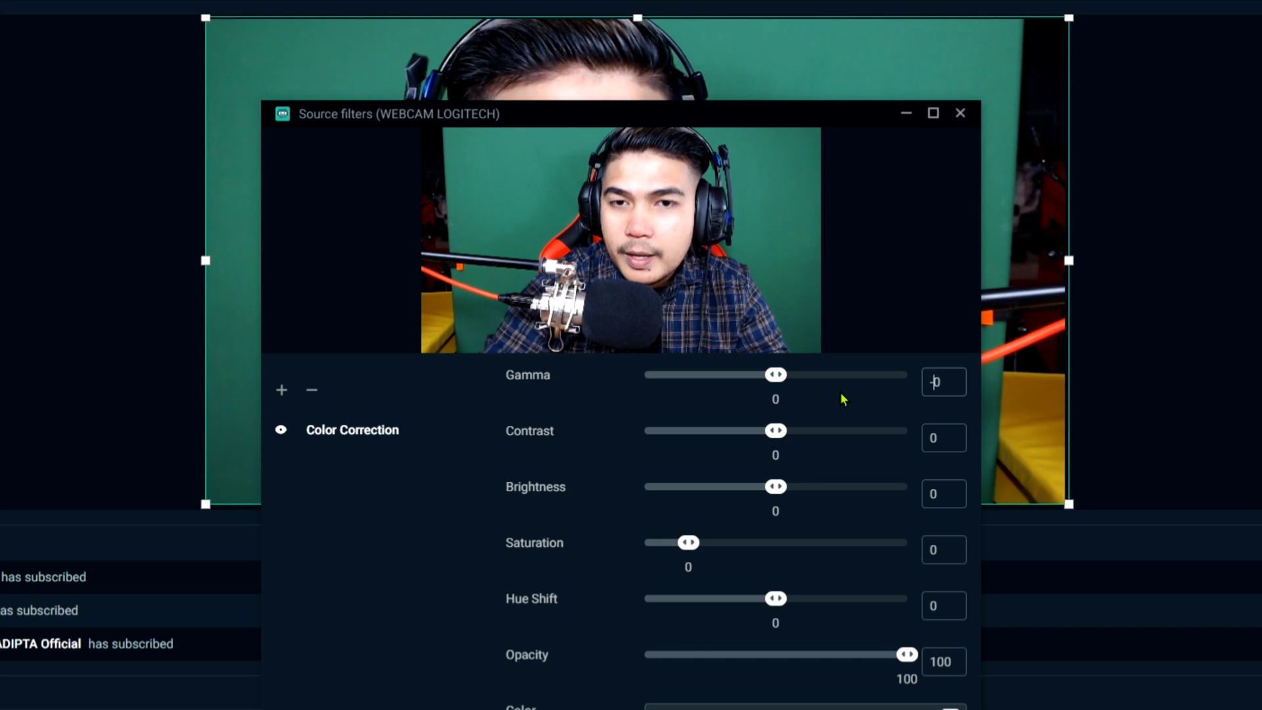
type(".1")
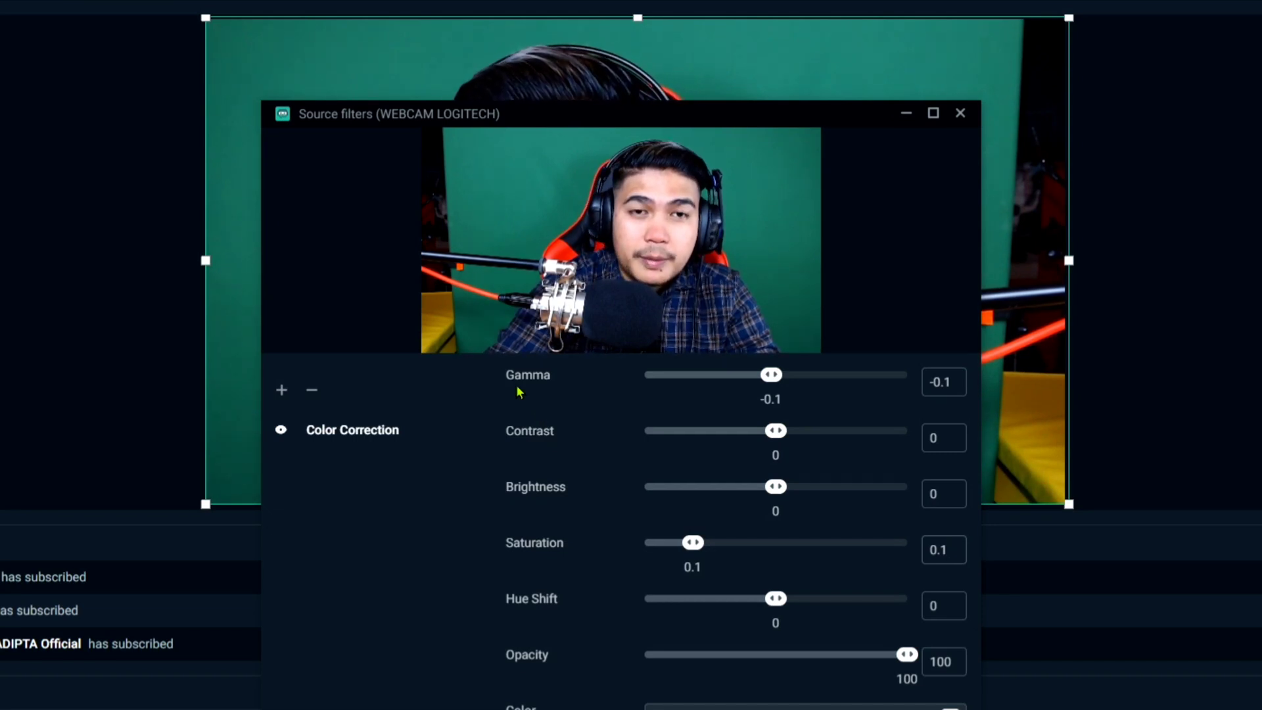
Add a Chroma Key filter to the webcam source alongside the Color Correction filter.
left_click(282, 392)
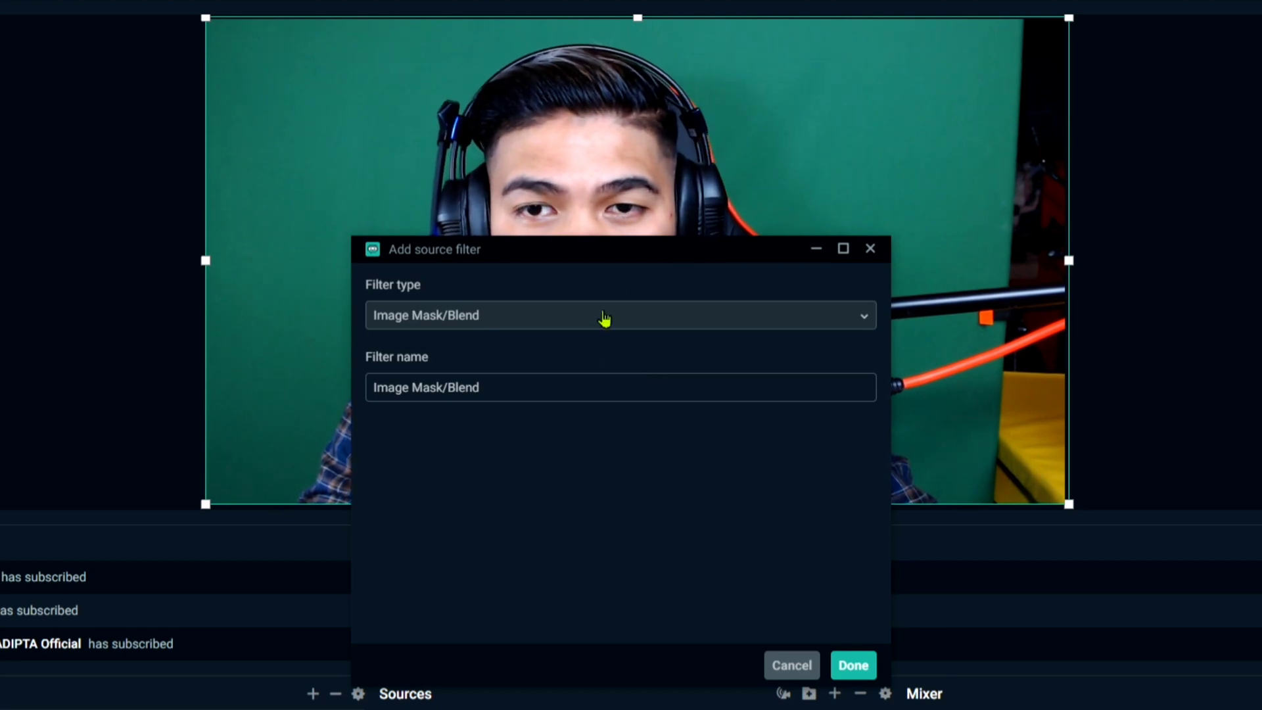
left_click(791, 669)
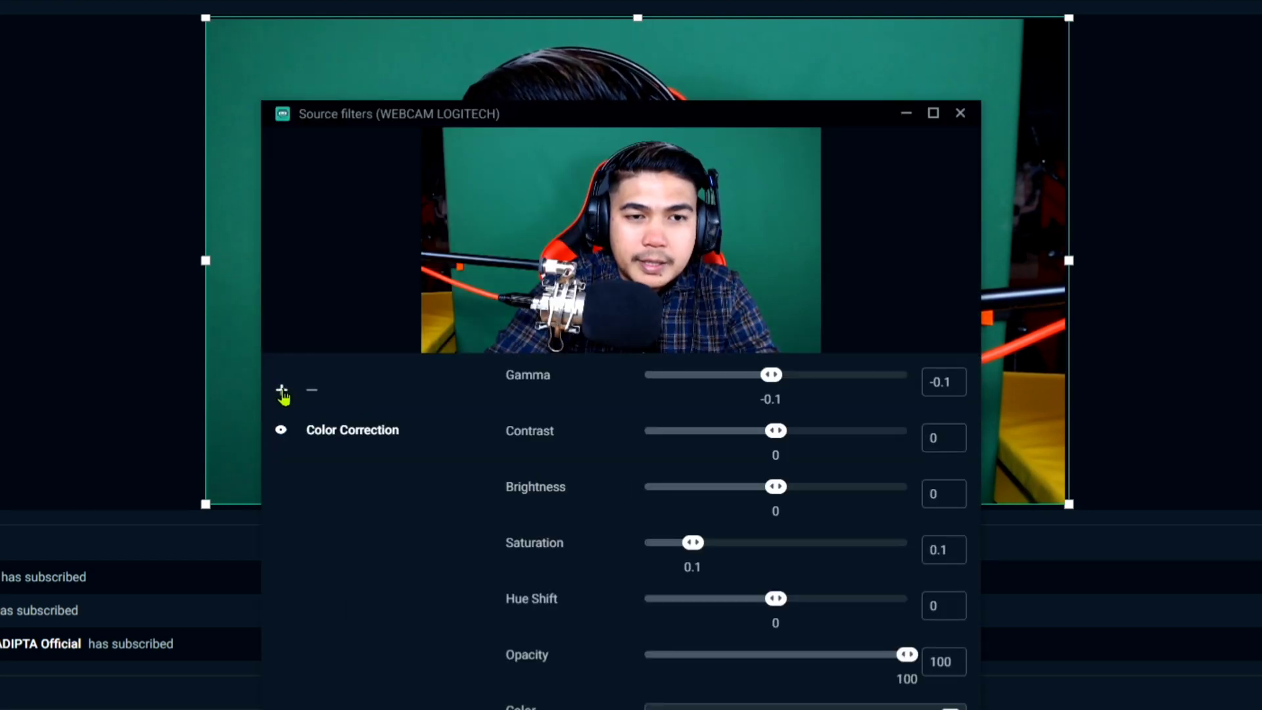
left_click(282, 391)
scroll(499, 520, "down", 1)
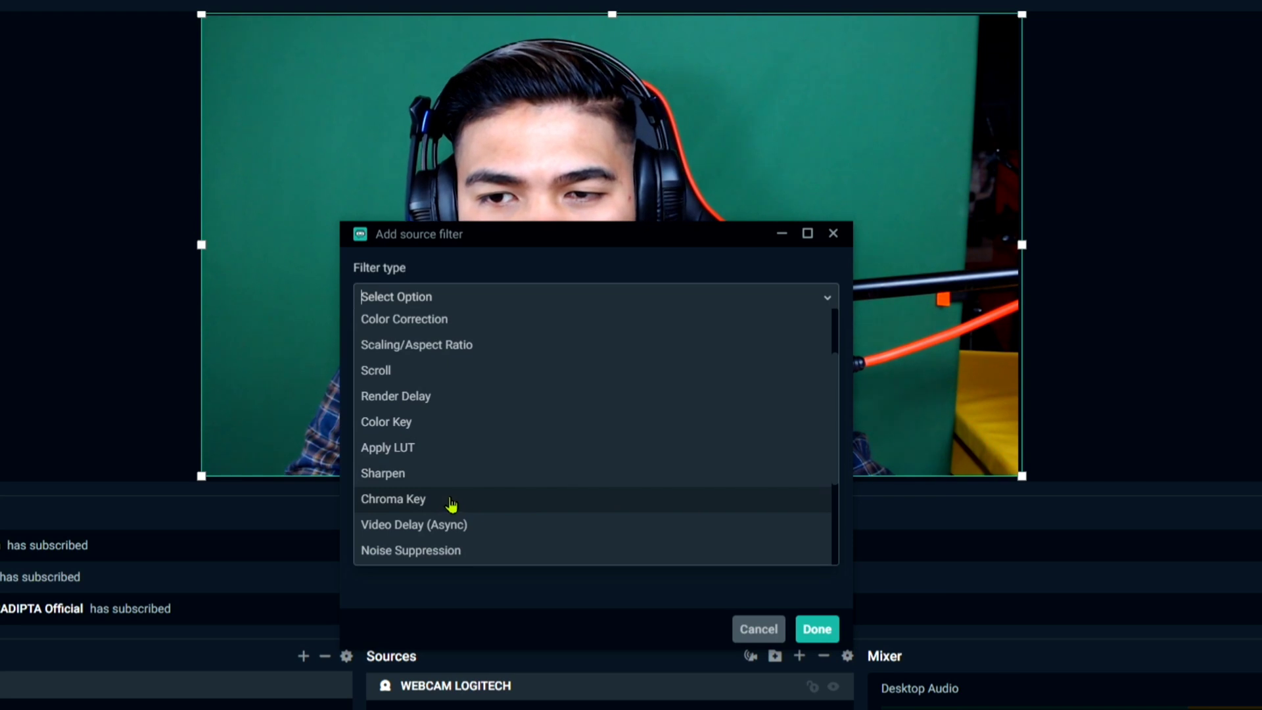
scroll(441, 395, "up", 1)
scroll(436, 529, "down", 2)
scroll(445, 541, "up", 1)
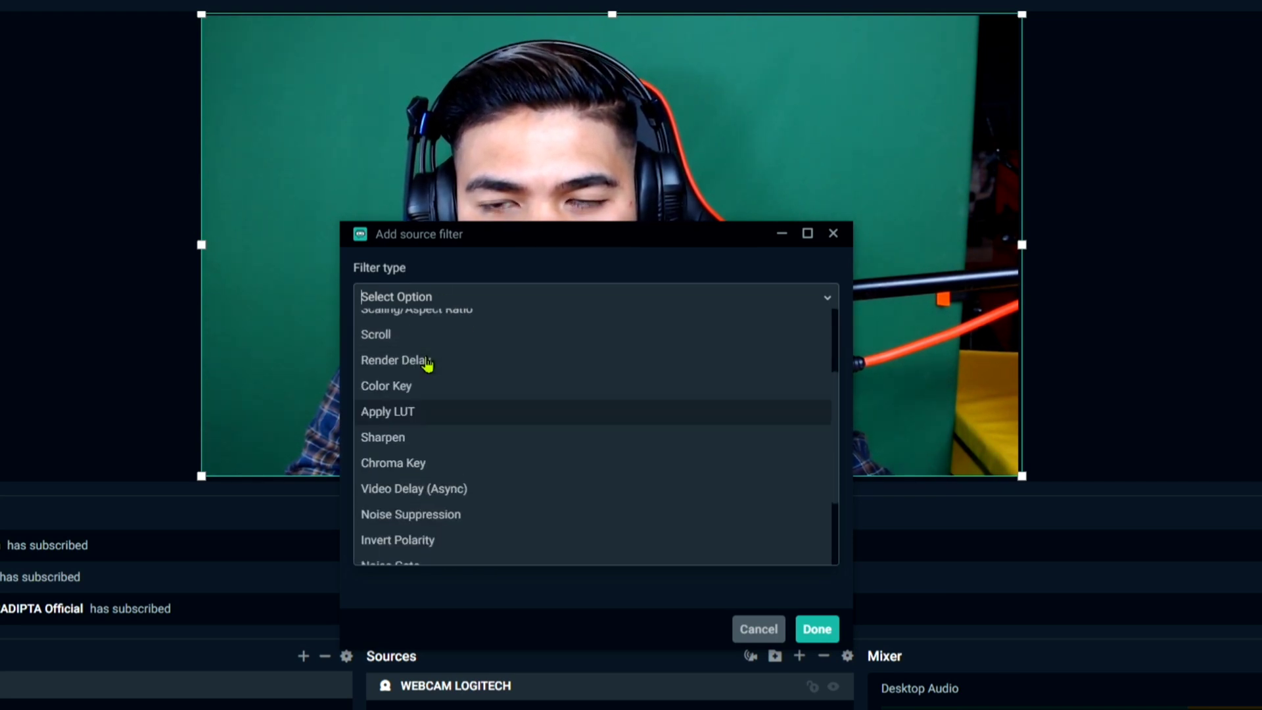
scroll(428, 365, "up", 2)
scroll(428, 375, "down", 1)
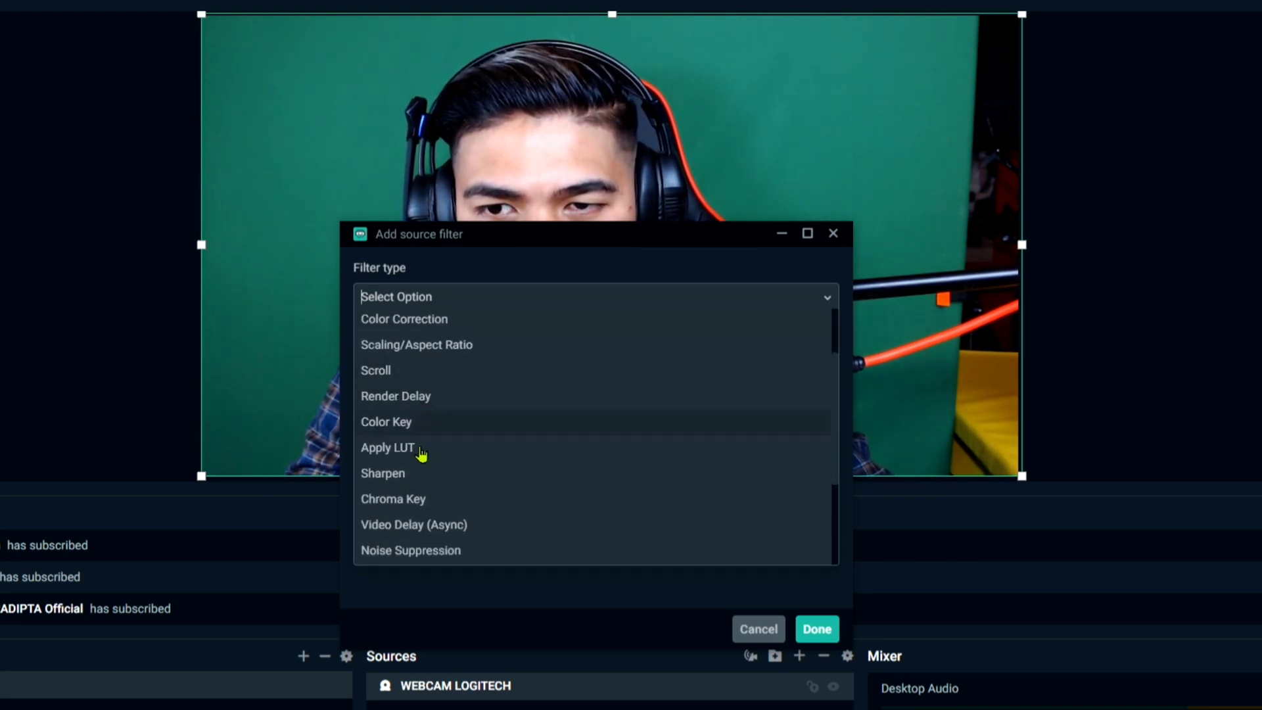
left_click(434, 501)
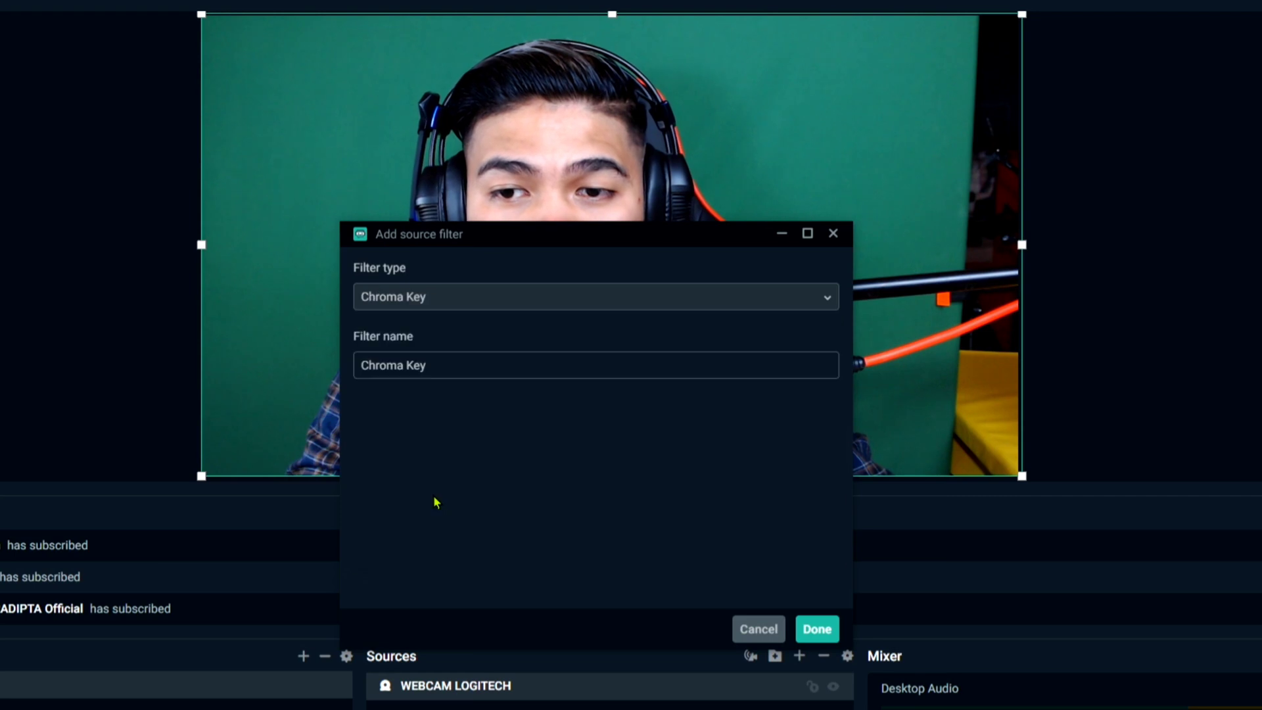
left_click(817, 630)
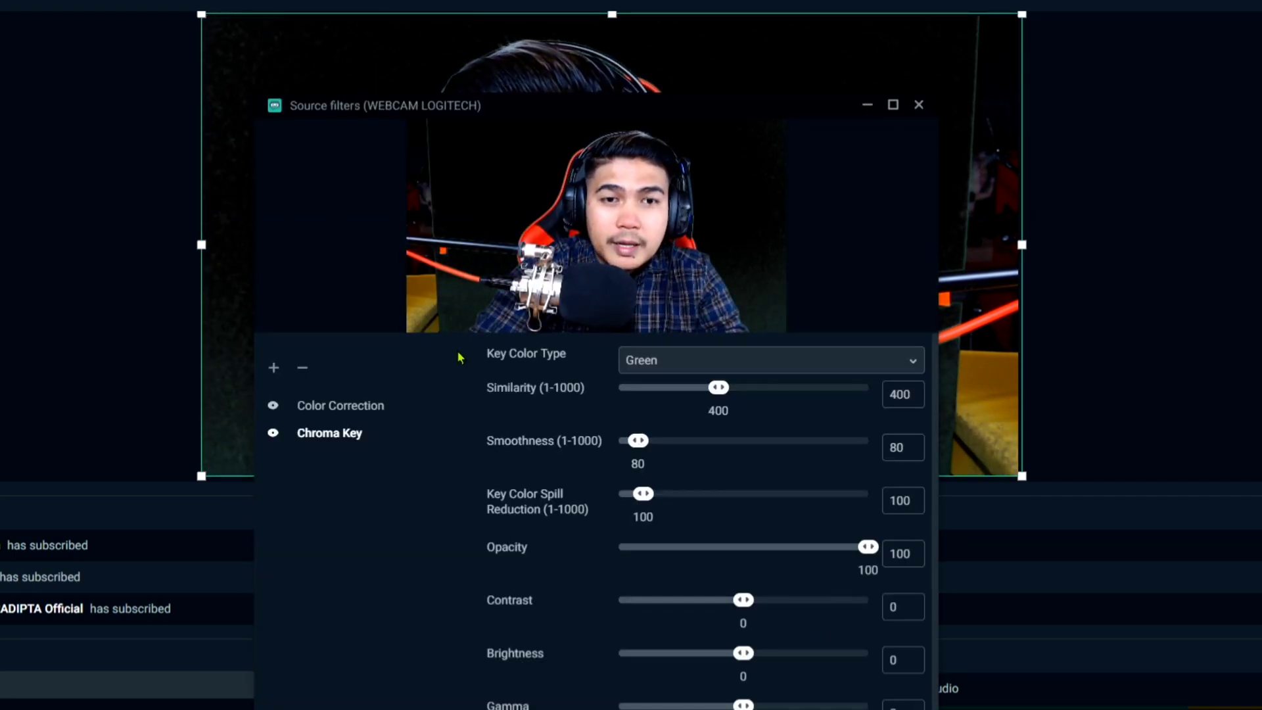
Set the Chroma Key filter's Similarity to 420.
double_click(919, 398)
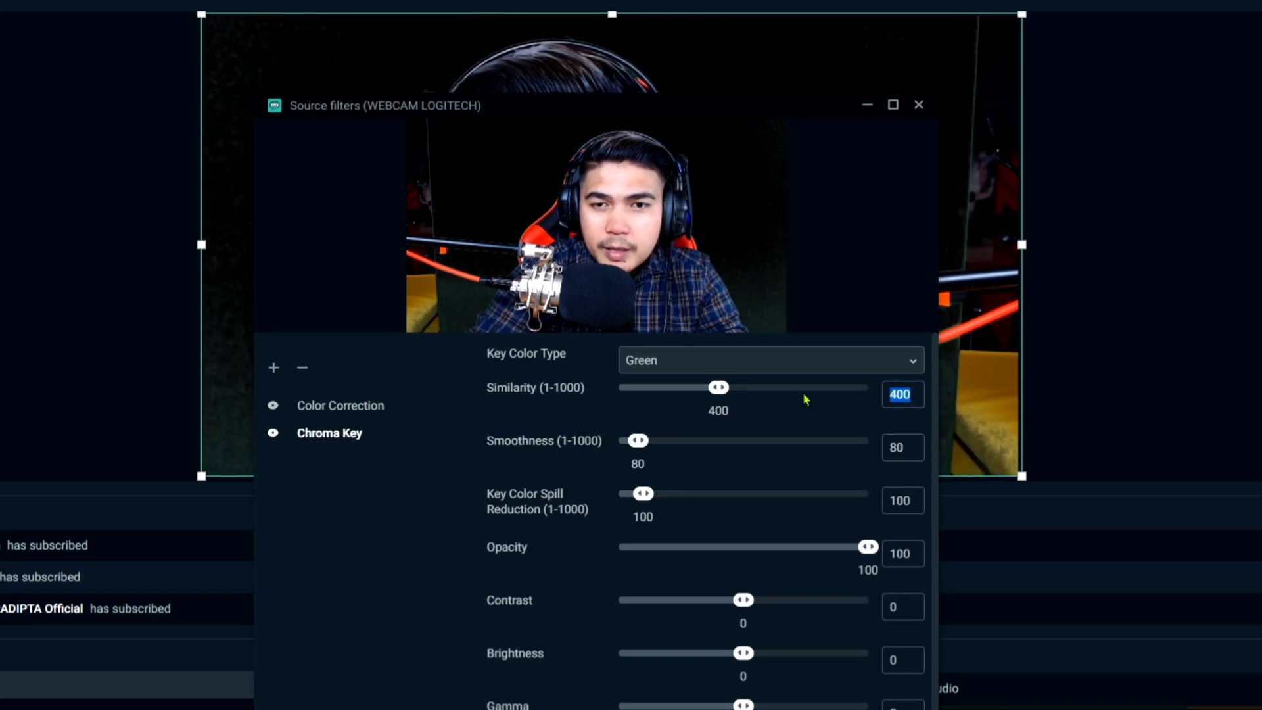
type("410")
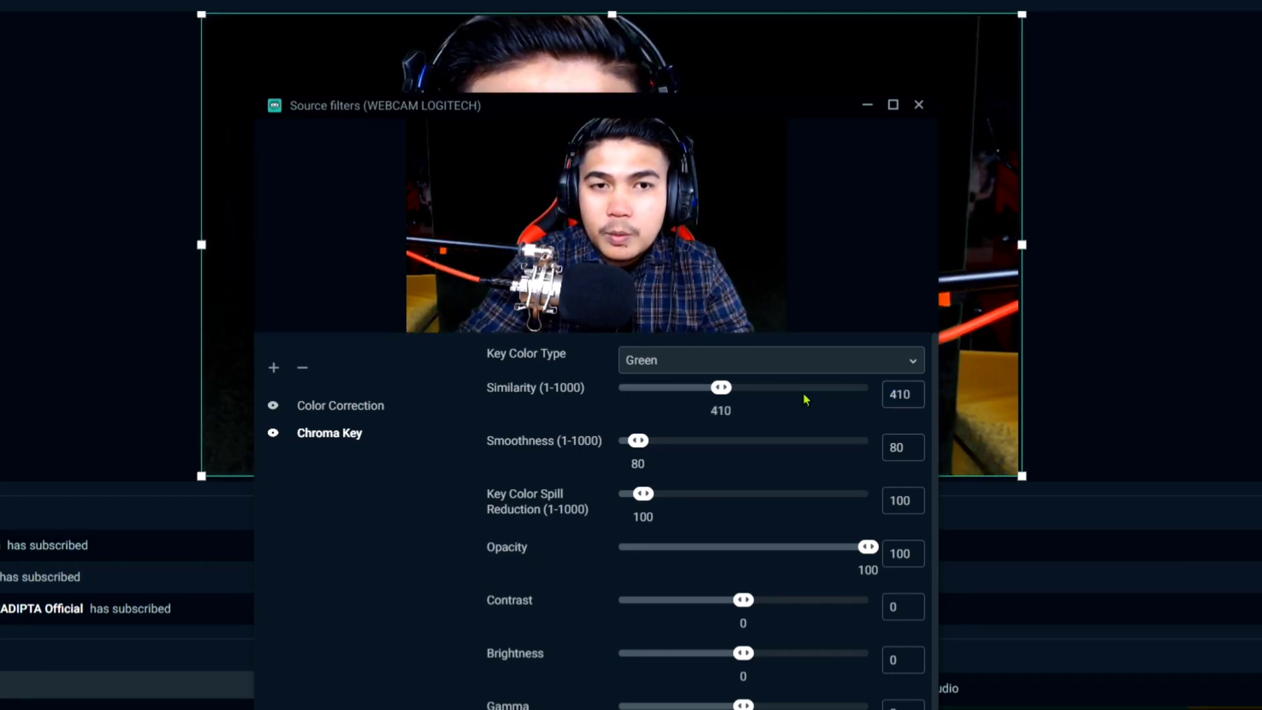
type("452")
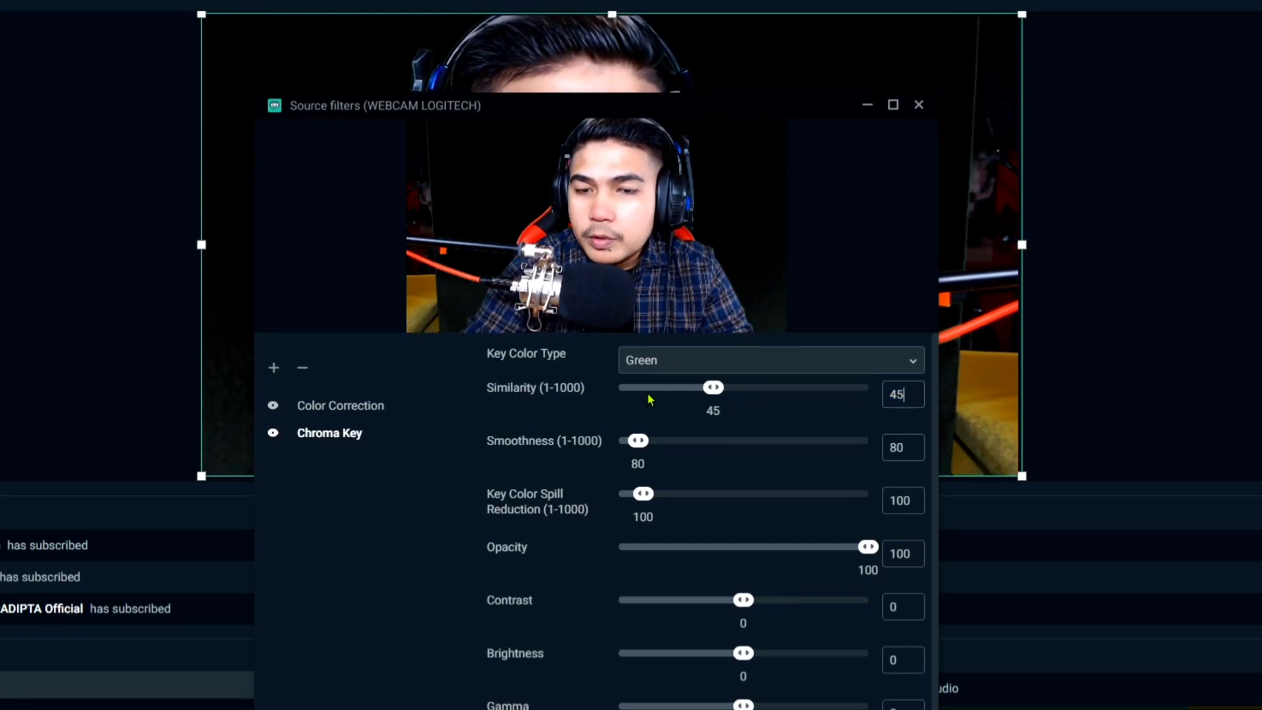
key("BackSpace")
key("BackSpace")
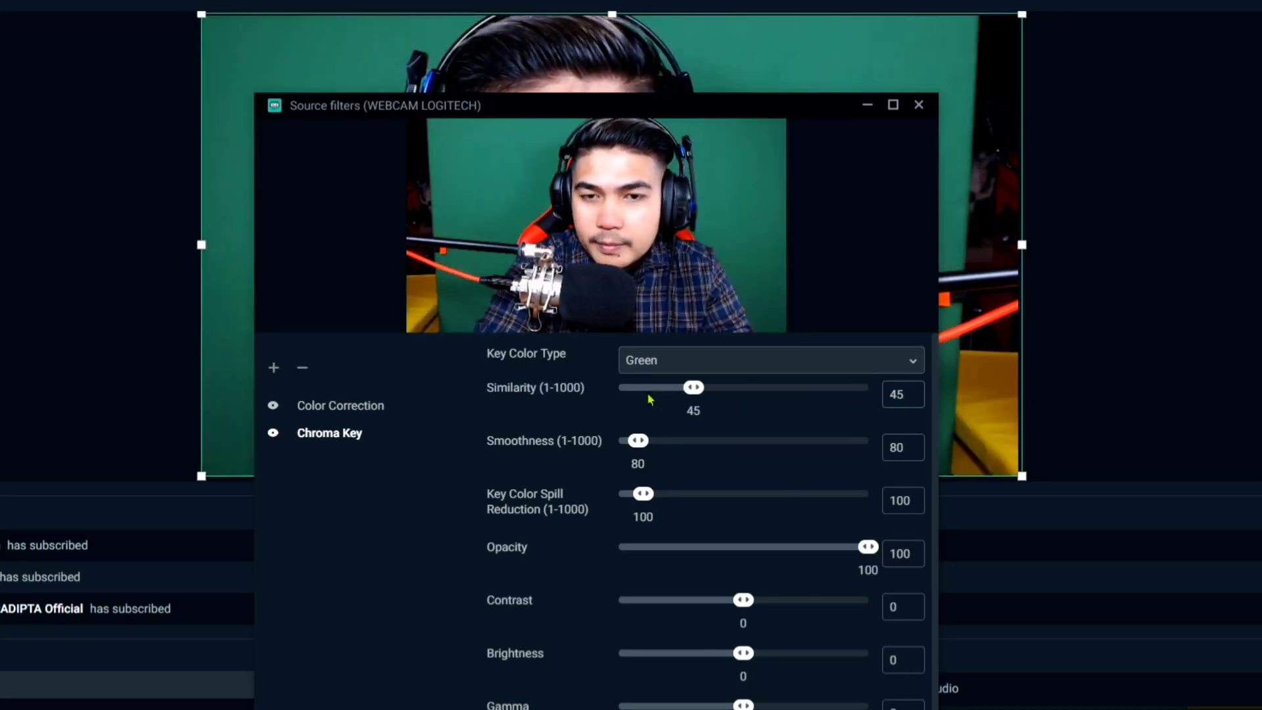
type("20")
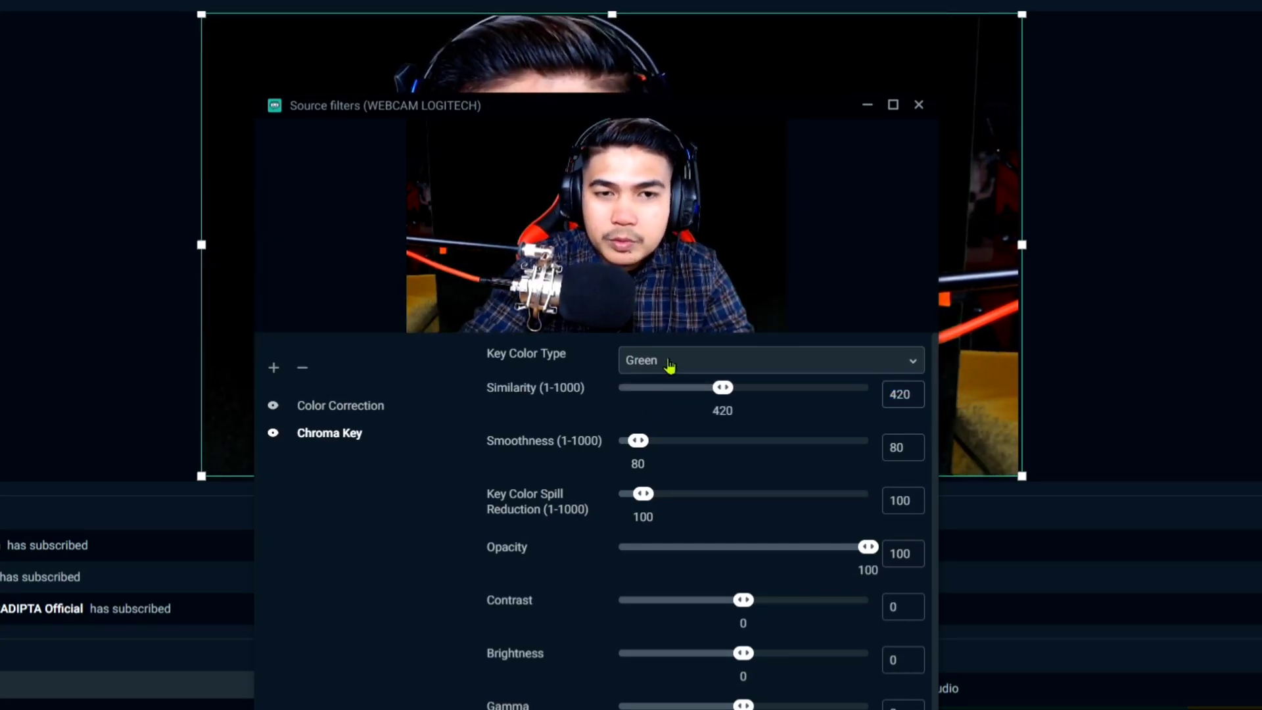
Set the Chroma Key filter's Smoothness to 90.
double_click(911, 447)
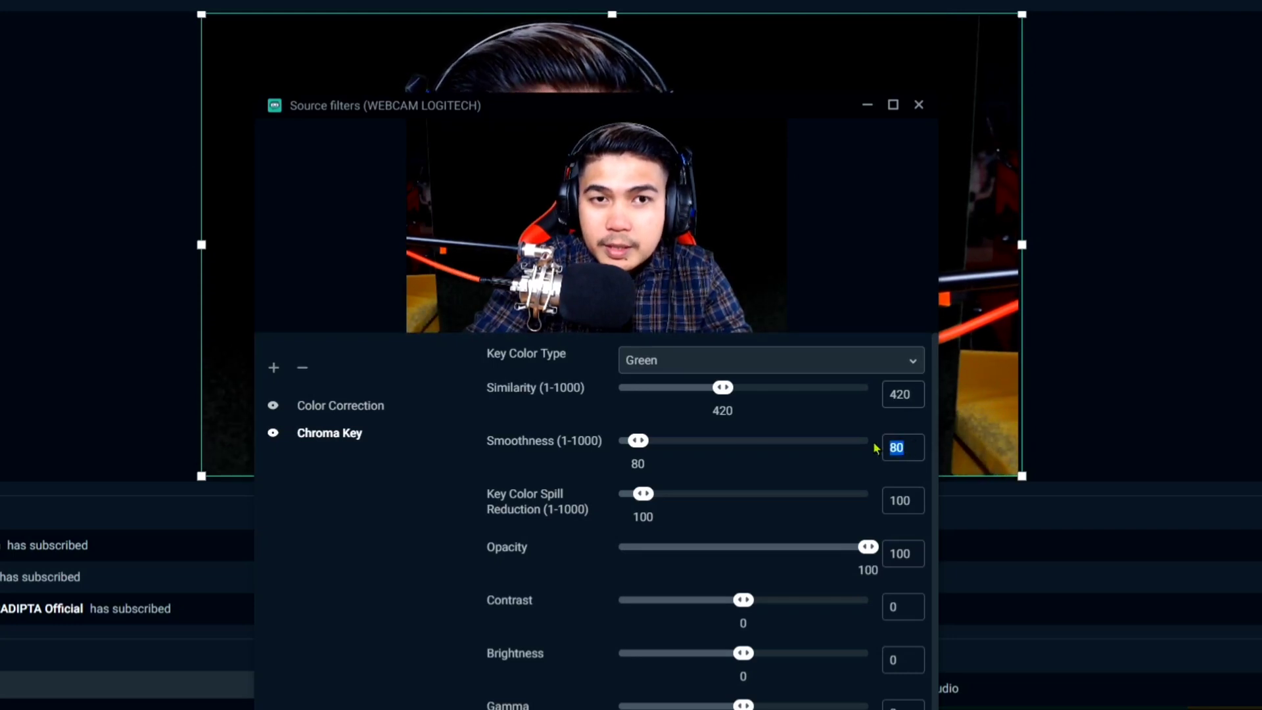
type("90")
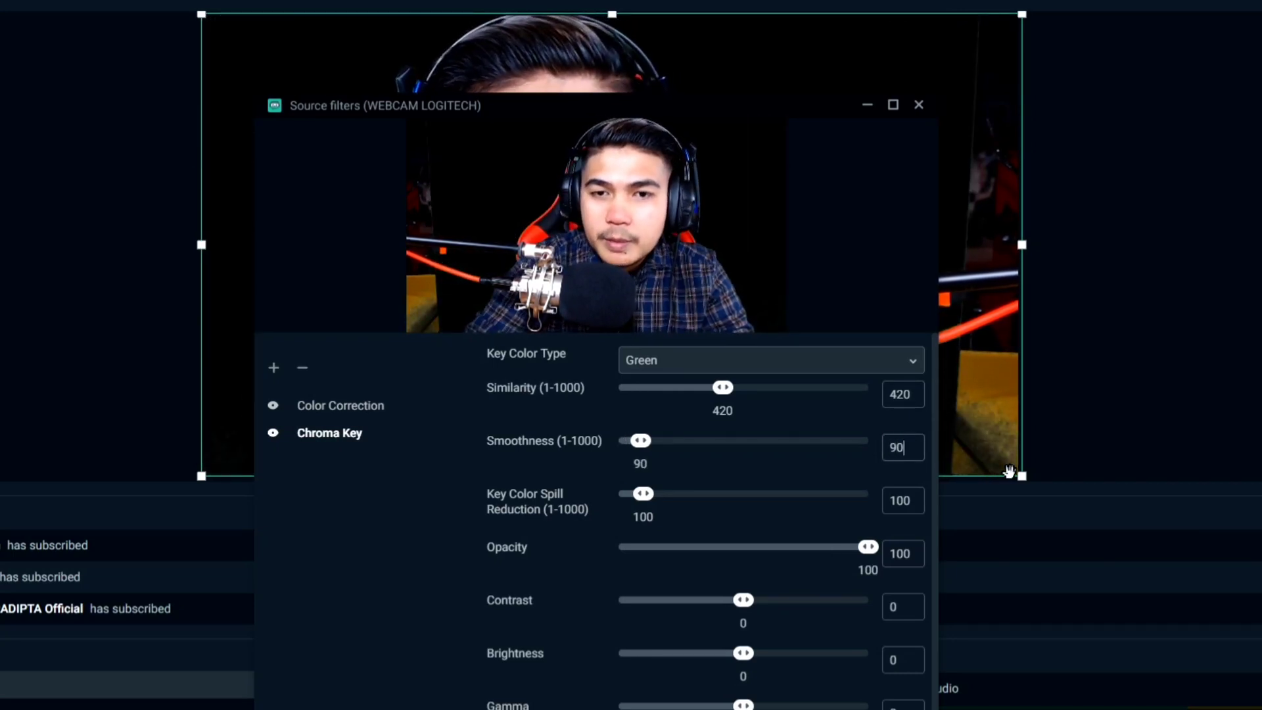
scroll(706, 611, "down", 1)
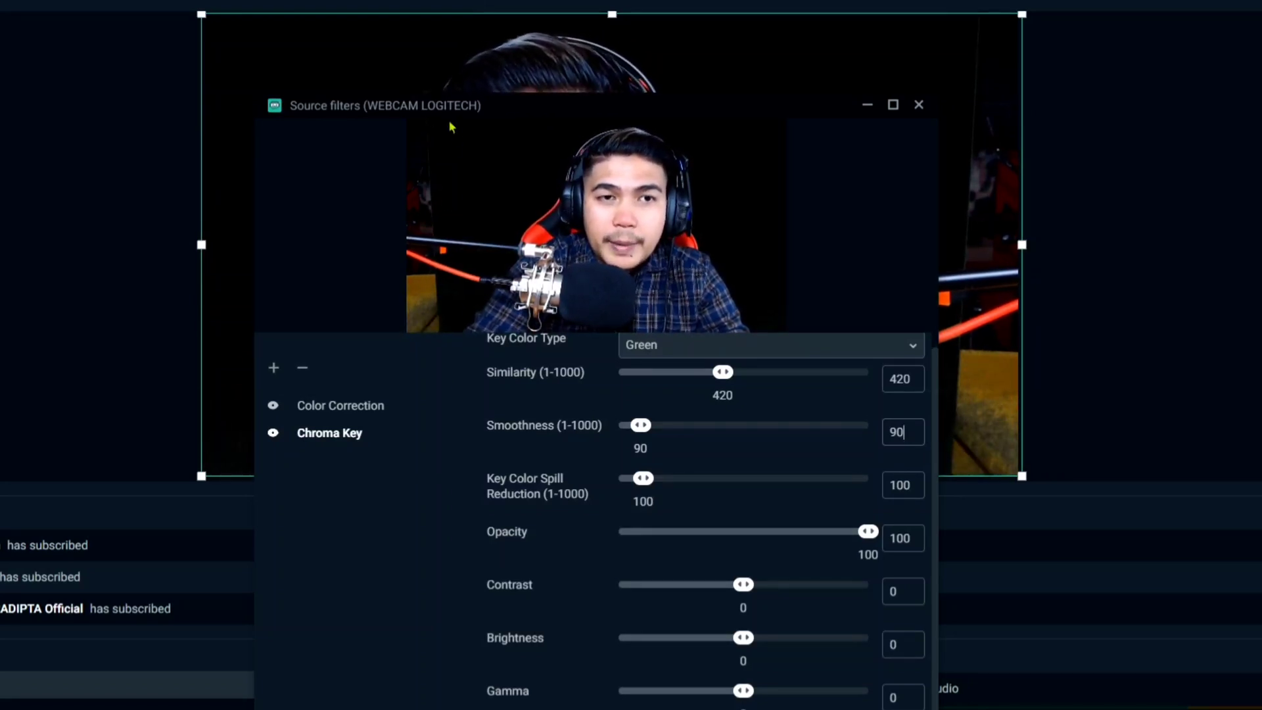
Add a Crop/Pad filter to the WEBCAM LOGITECH source, keeping the default filter name.
left_click(274, 368)
left_click(480, 298)
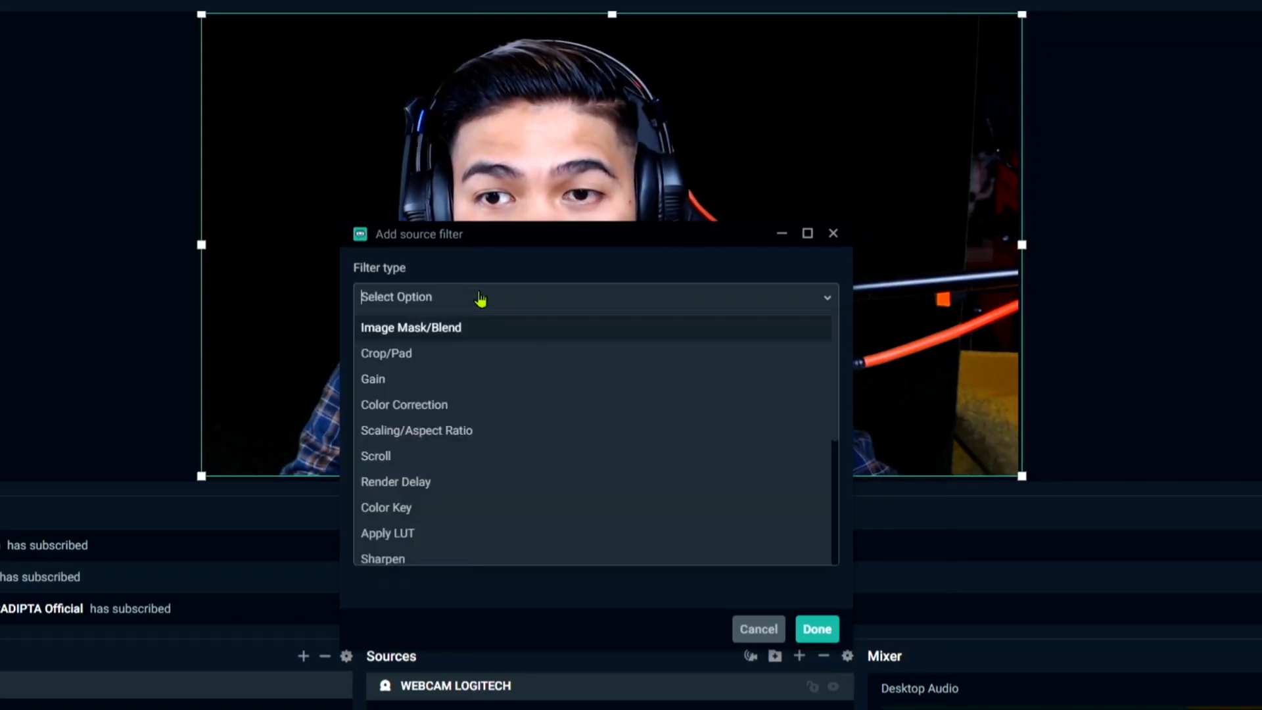
left_click(471, 354)
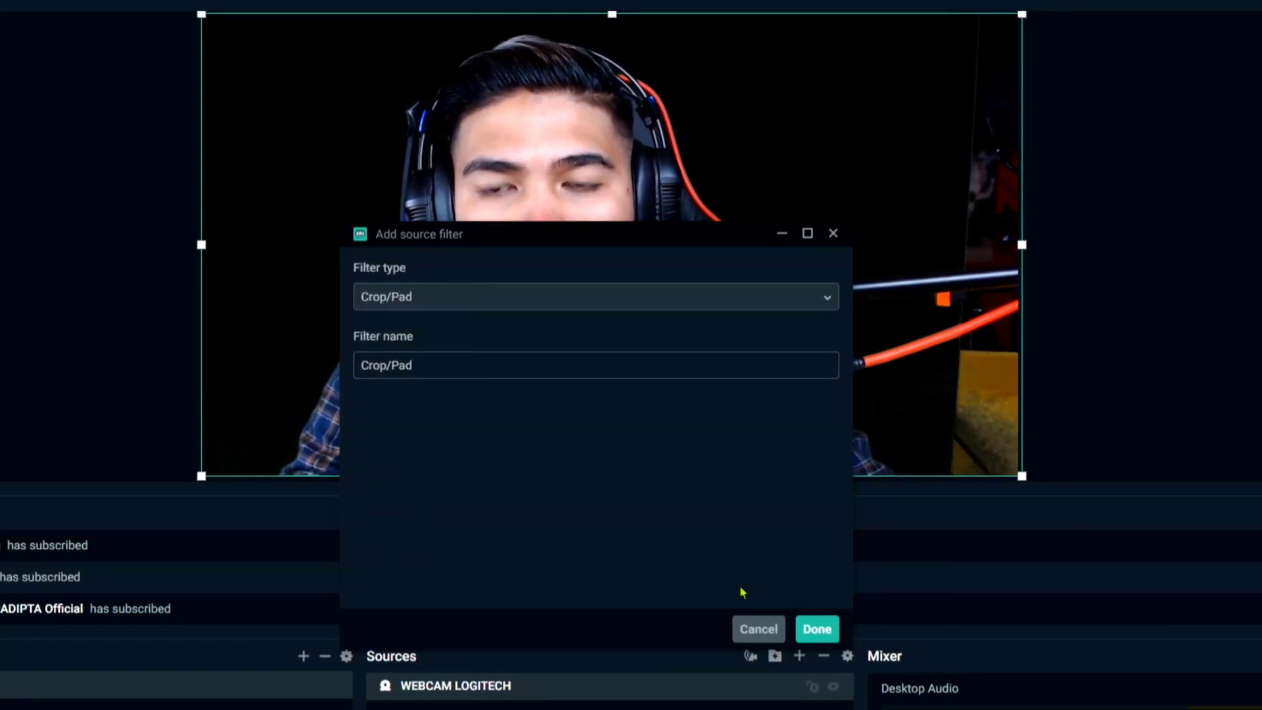
left_click(824, 635)
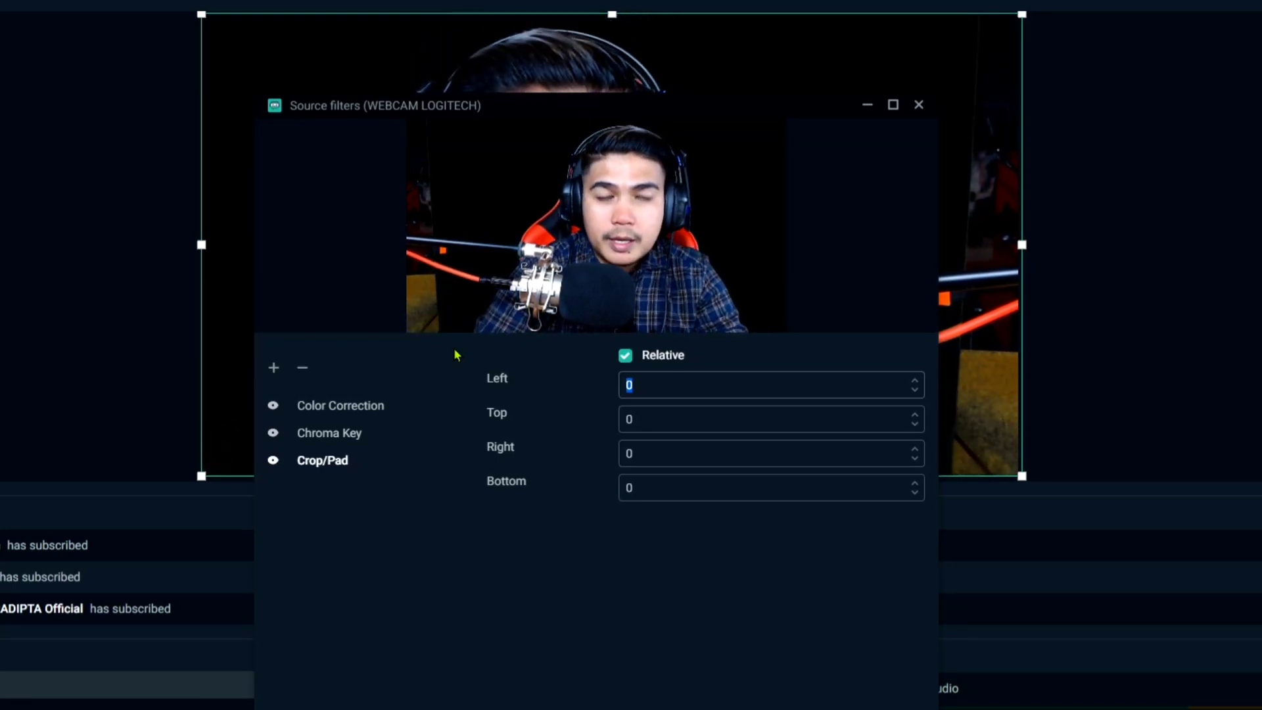
Crop the webcam's left side with the Crop/Pad filter, trying 100 and 200 before setting Left to 220.
type("10")
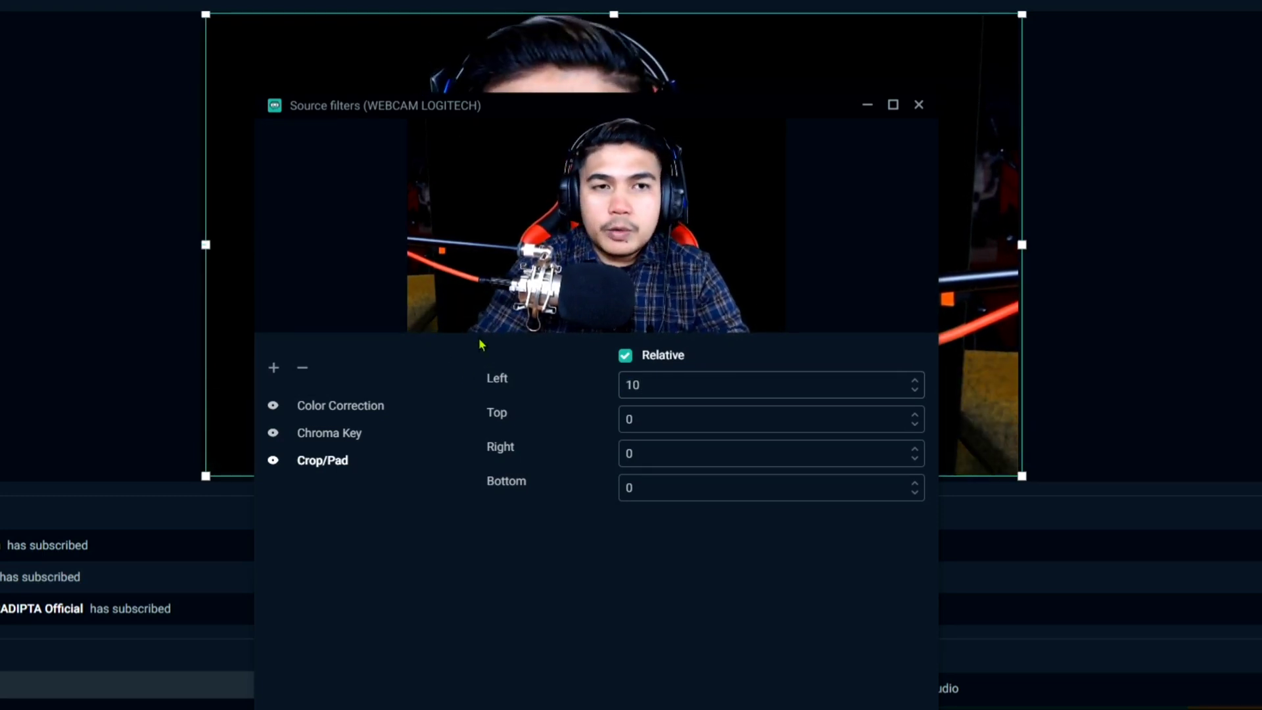
type("0")
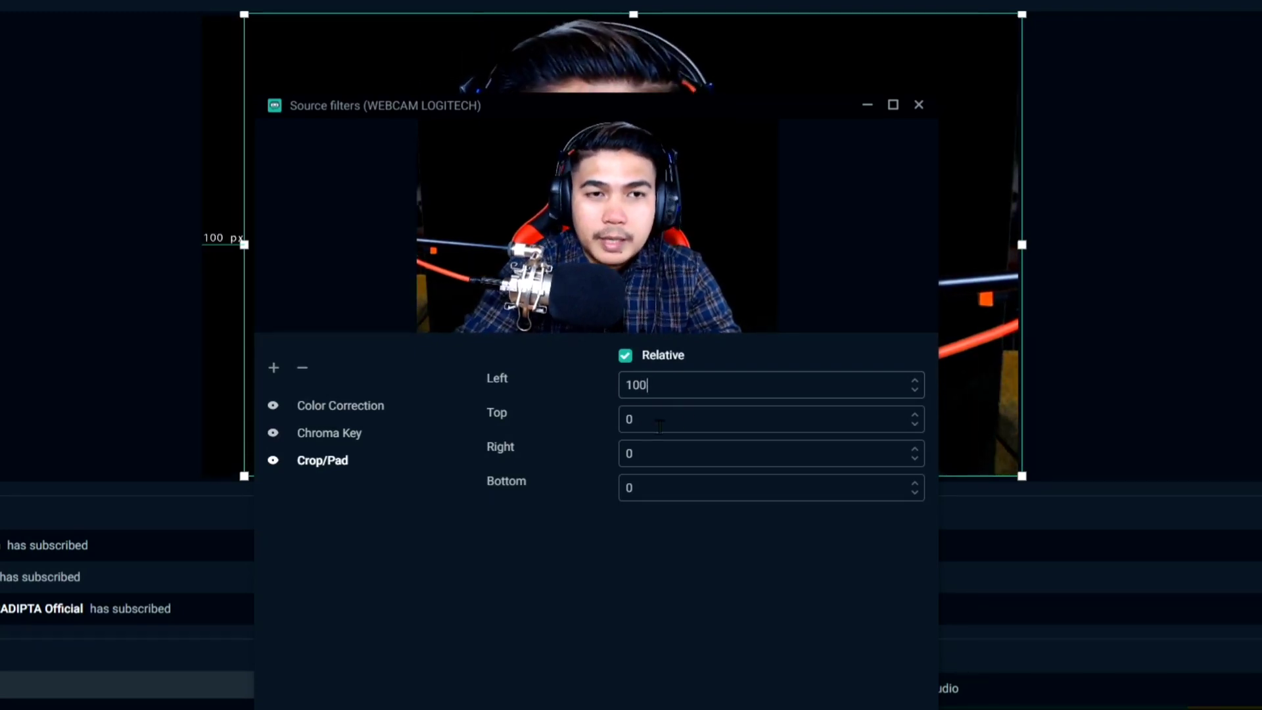
type("200")
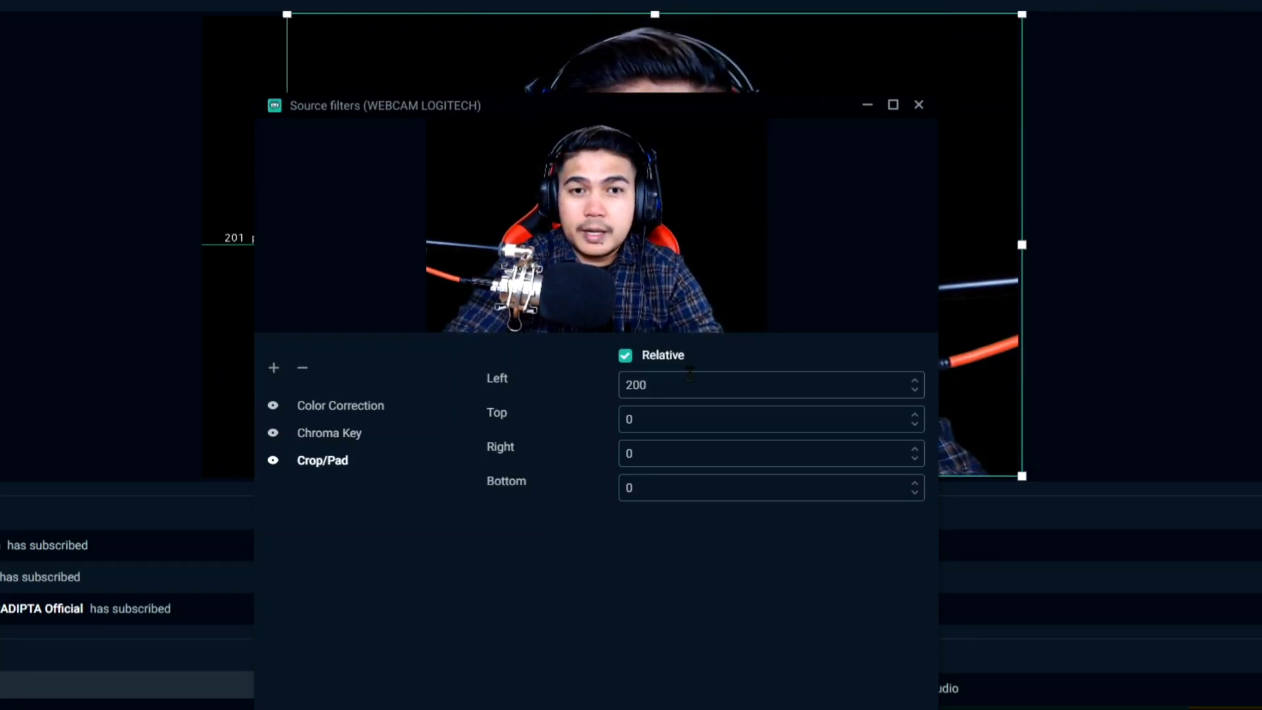
left_click_drag(670, 383, 467, 381)
type("220")
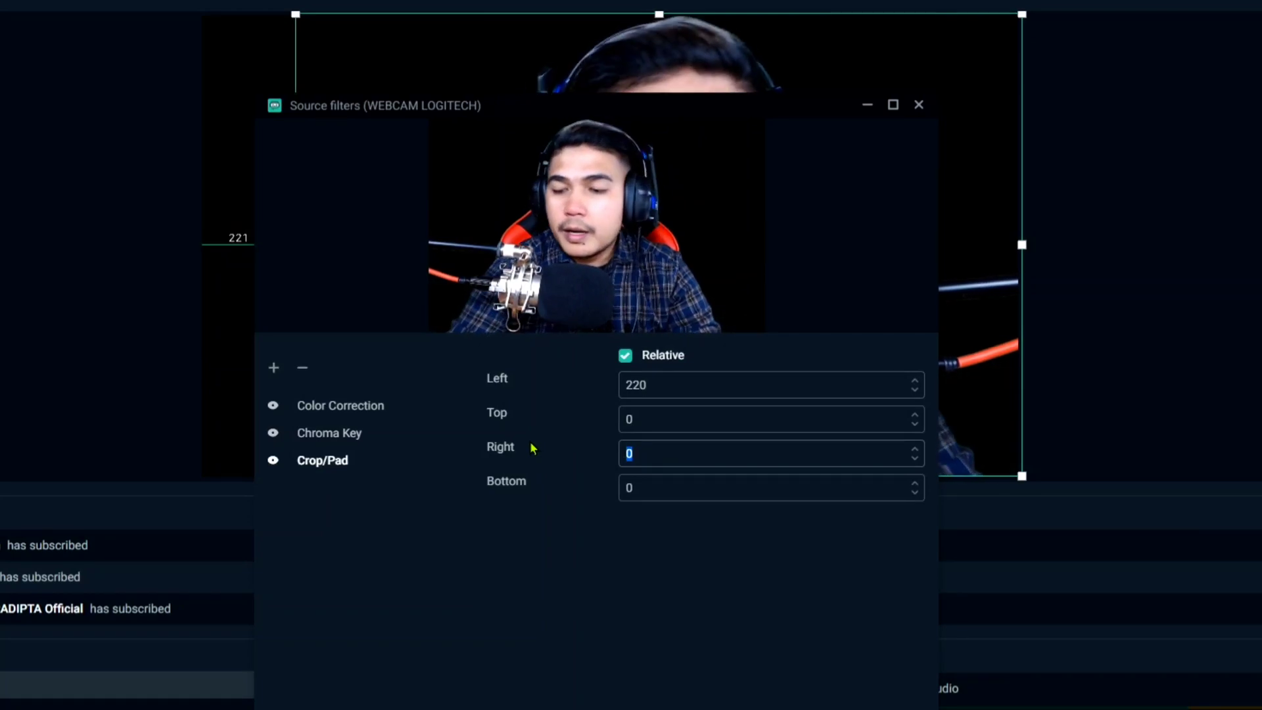
Crop the webcam's right side with the Crop/Pad filter, trying 30 and 100 before setting Right to 150.
type("30")
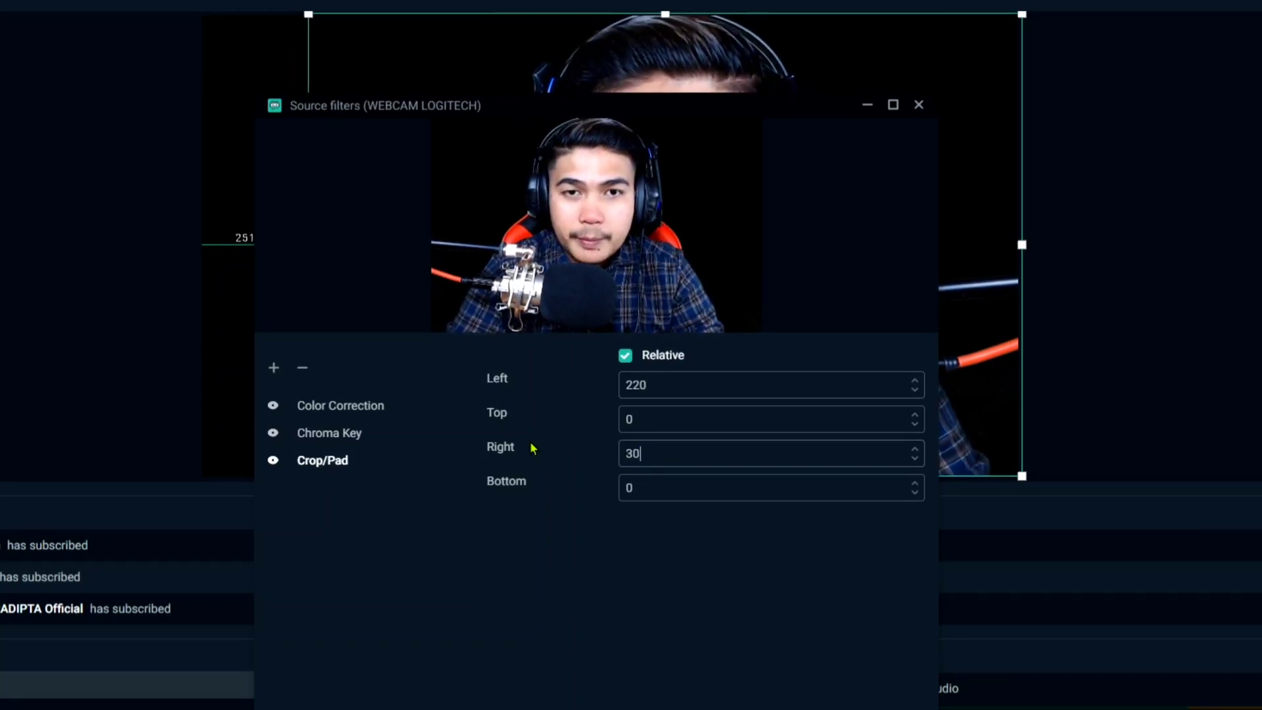
key("BackSpace")
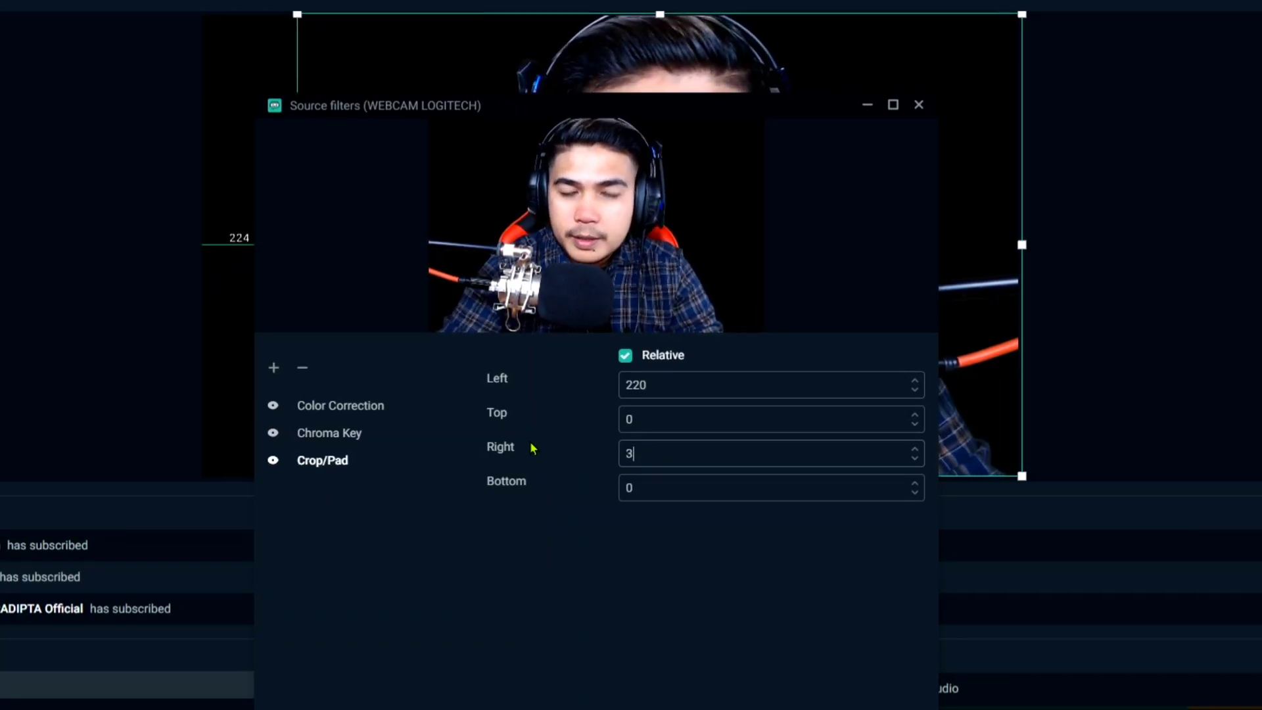
key("BackSpace")
type("0")
key("BackSpace")
type("100")
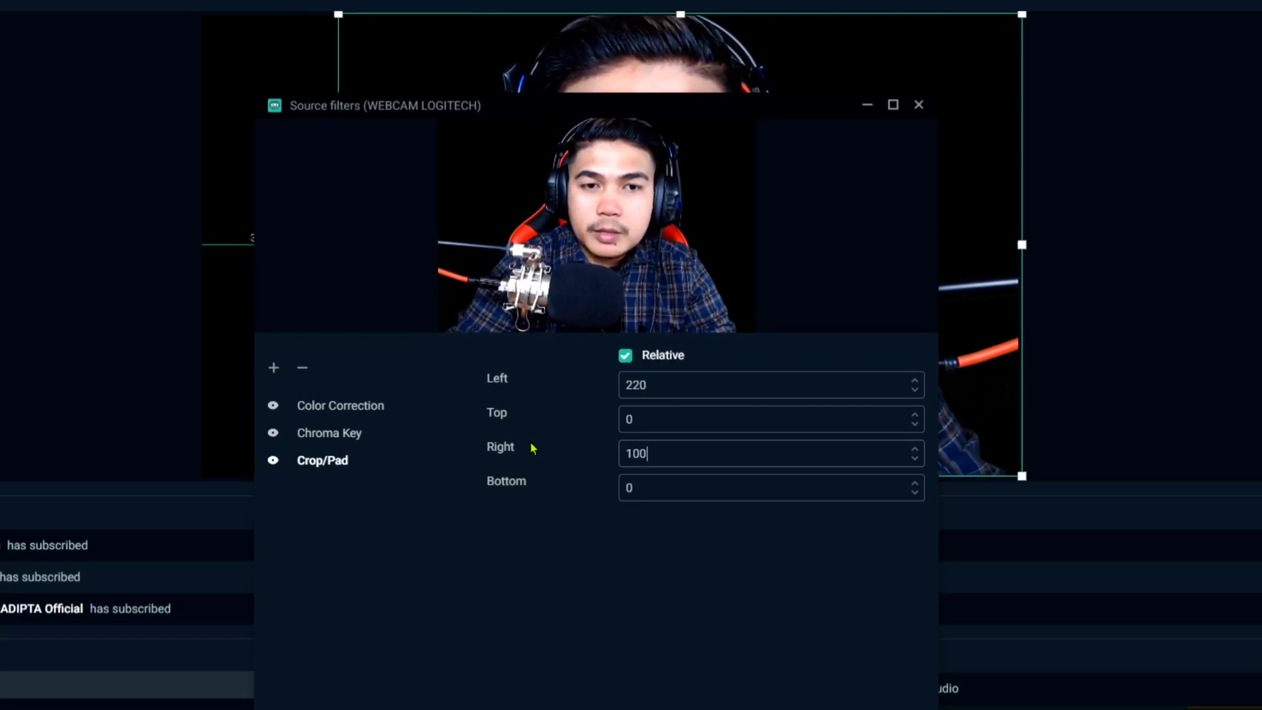
double_click(664, 447)
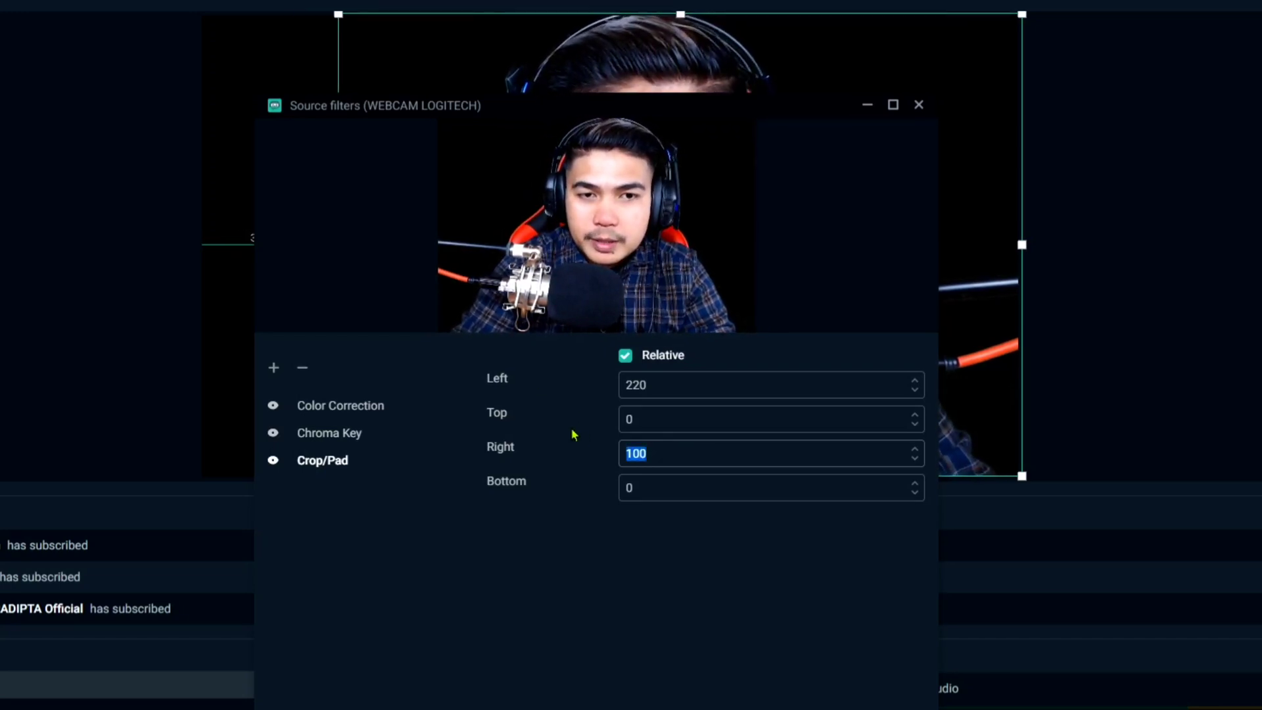
type("150")
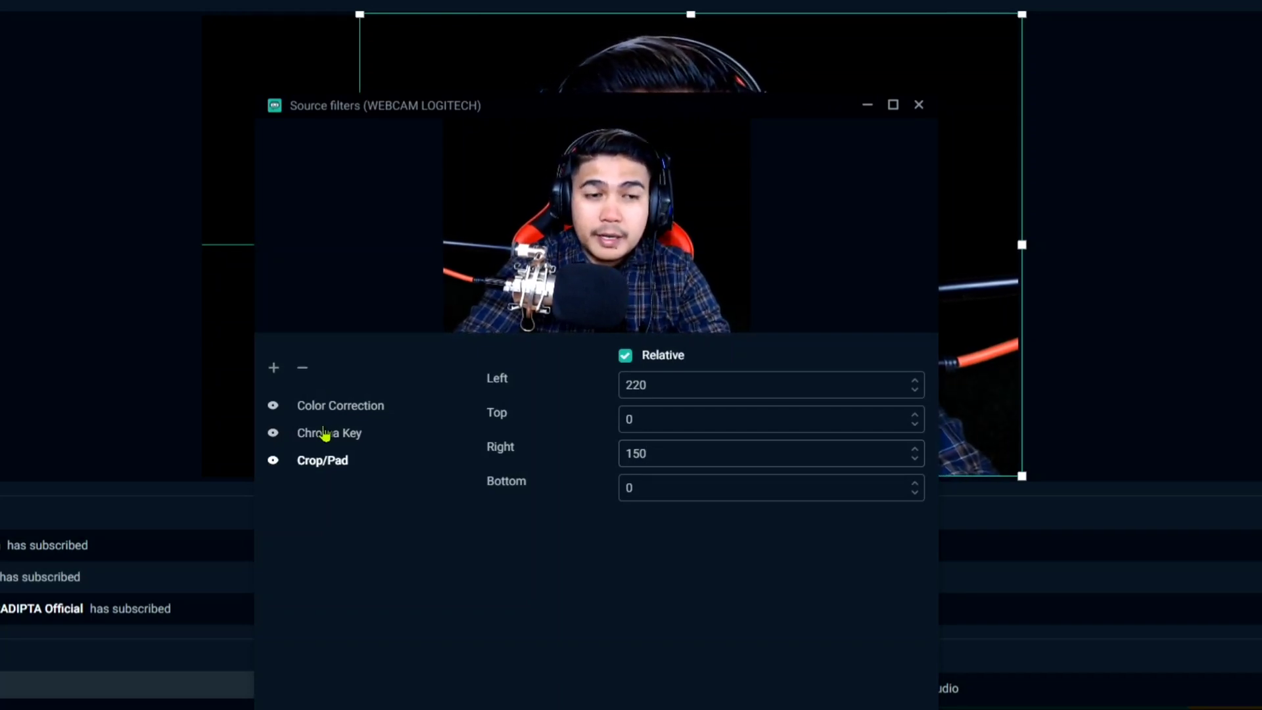
Review the settings of the webcam's Color Correction, Chroma Key and Crop/Pad filters.
left_click(342, 405)
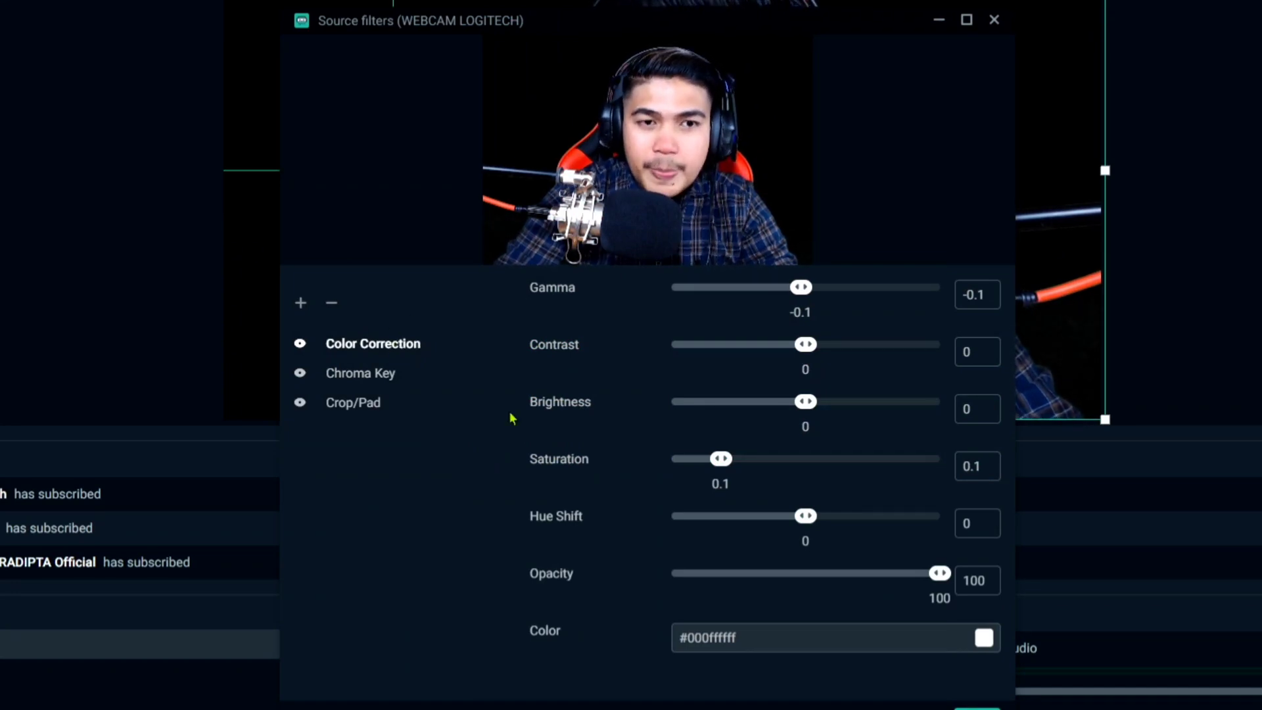
left_click(378, 373)
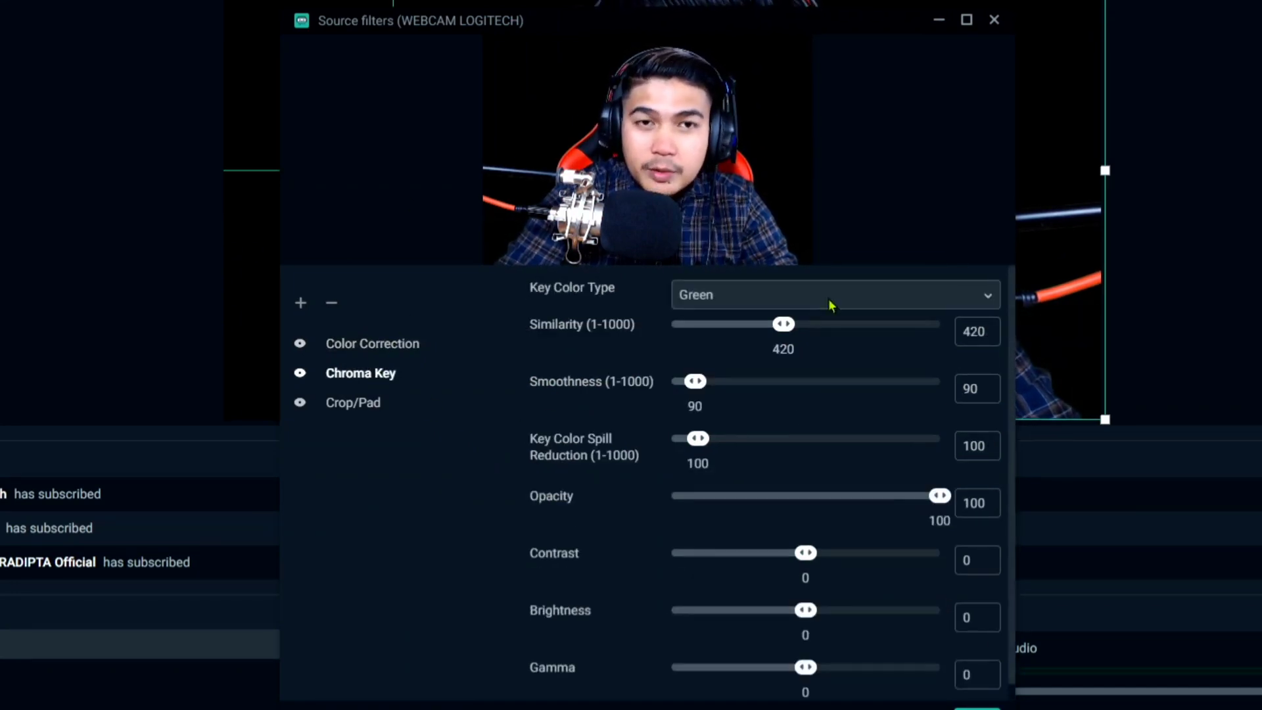
left_click(371, 404)
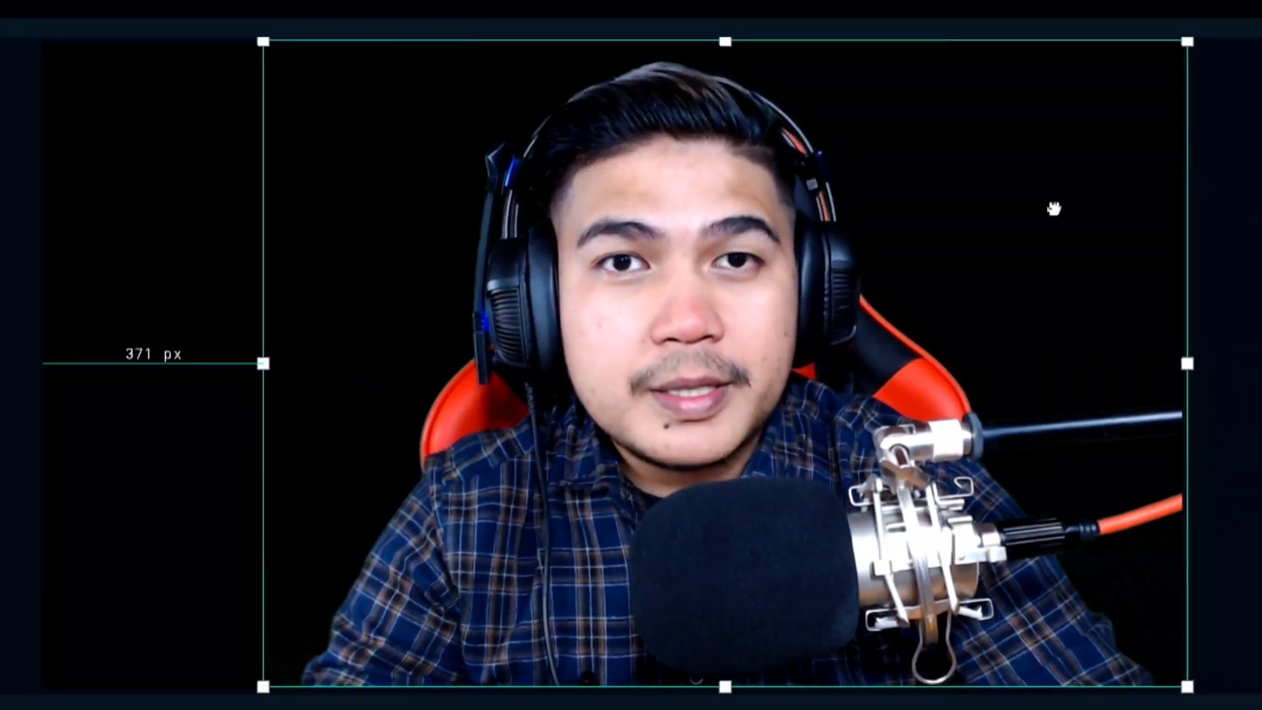
Shrink the webcam source into the canvas's lower-left corner, about 1550 px from the right edge and 825 px from the top.
left_click_drag(1054, 209, 915, 240)
left_click_drag(1047, 73, 461, 475)
left_click_drag(323, 612, 240, 583)
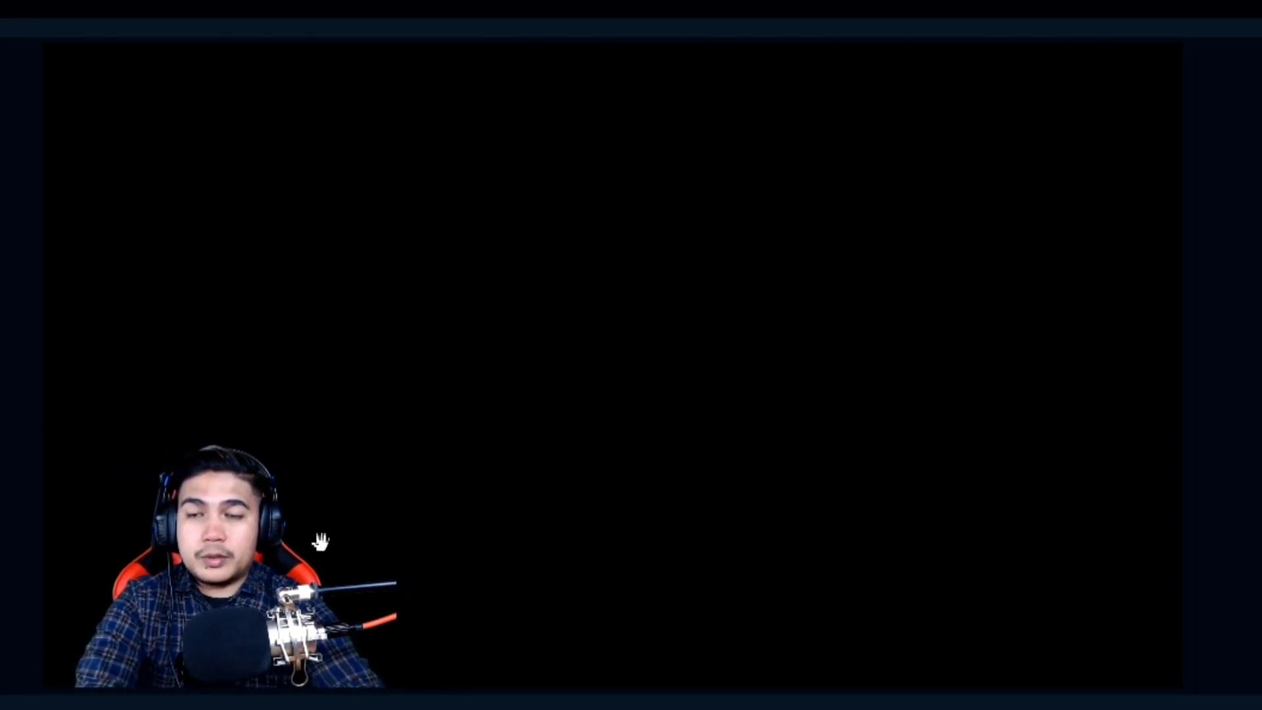
left_click(276, 496)
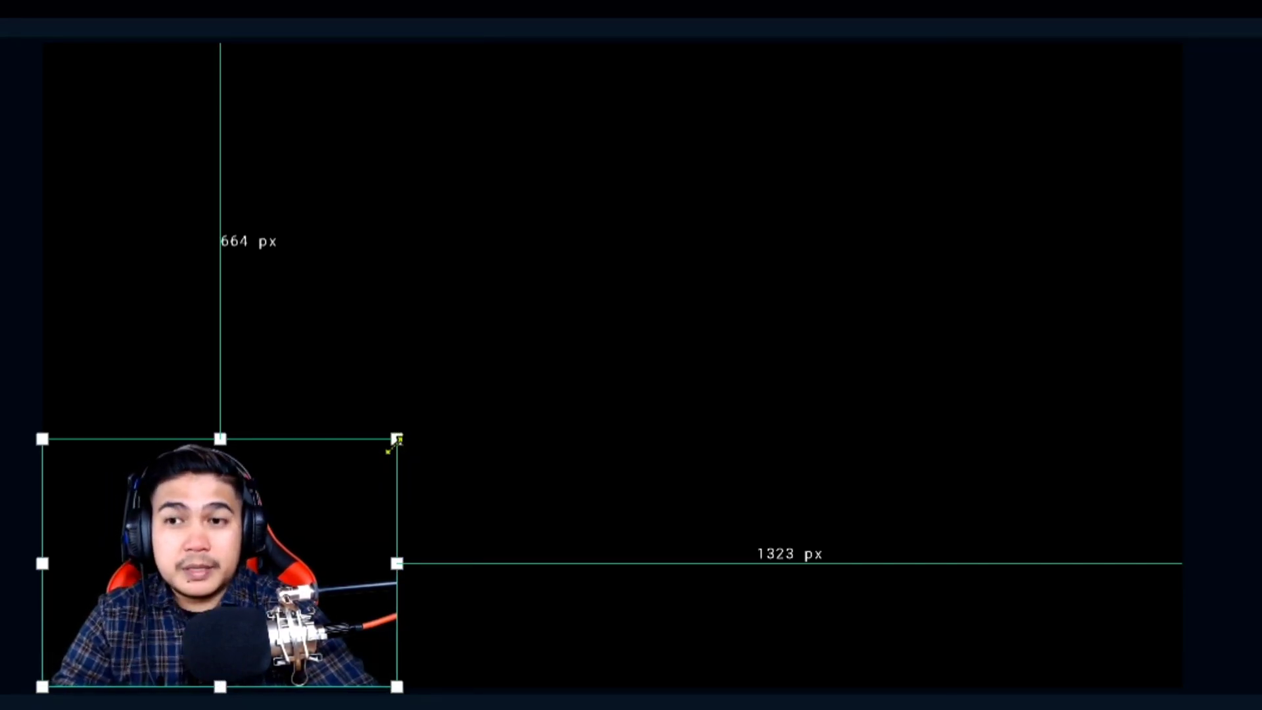
left_click_drag(395, 443, 261, 534)
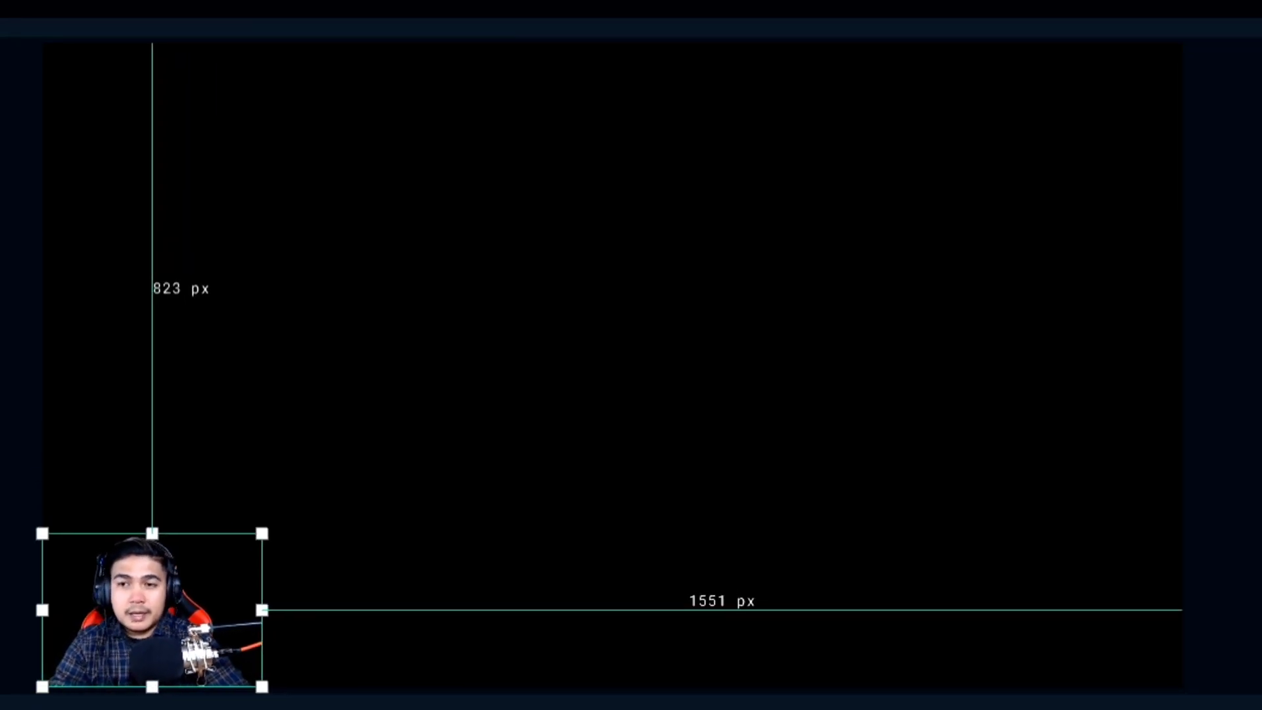